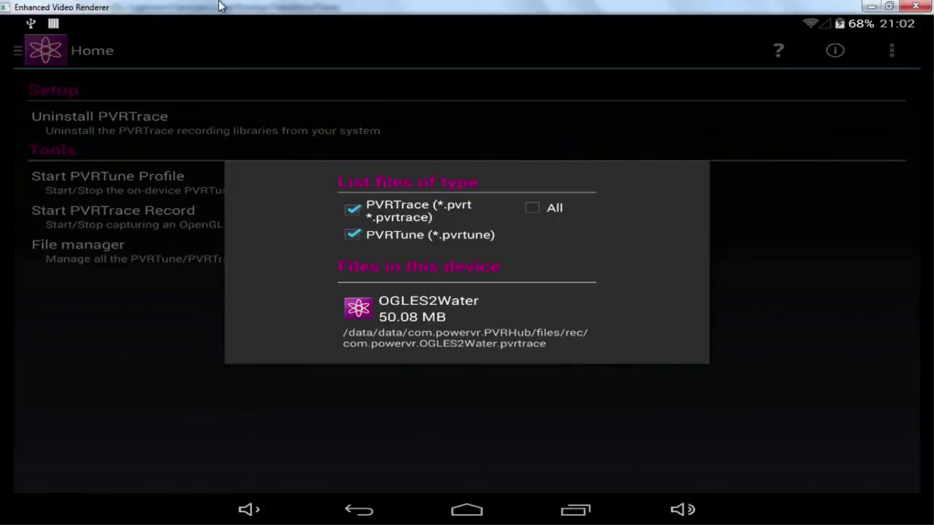
Step: Shrink the mirrored device window aside and open a device shell in the terminal with adb shell
left_click_drag(230, 8, 659, 299)
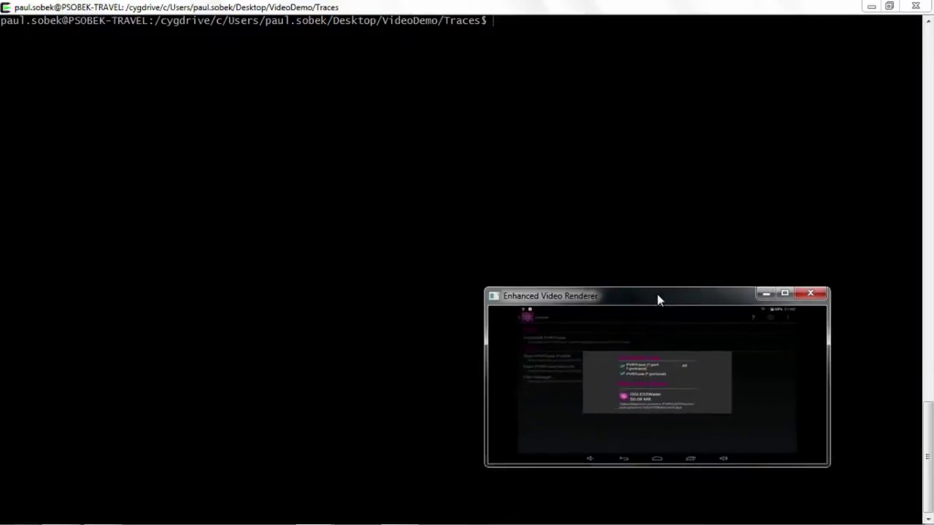
left_click(395, 171)
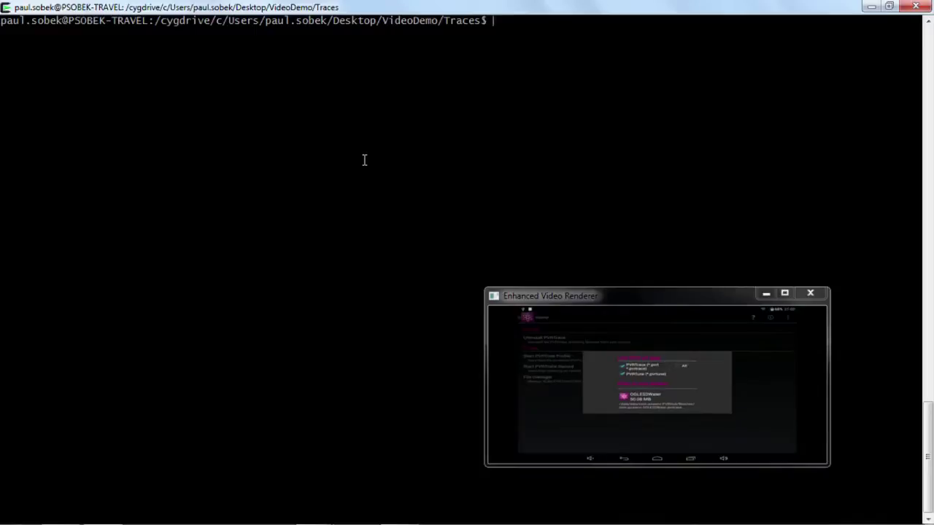
type("adb shell")
key("Return")
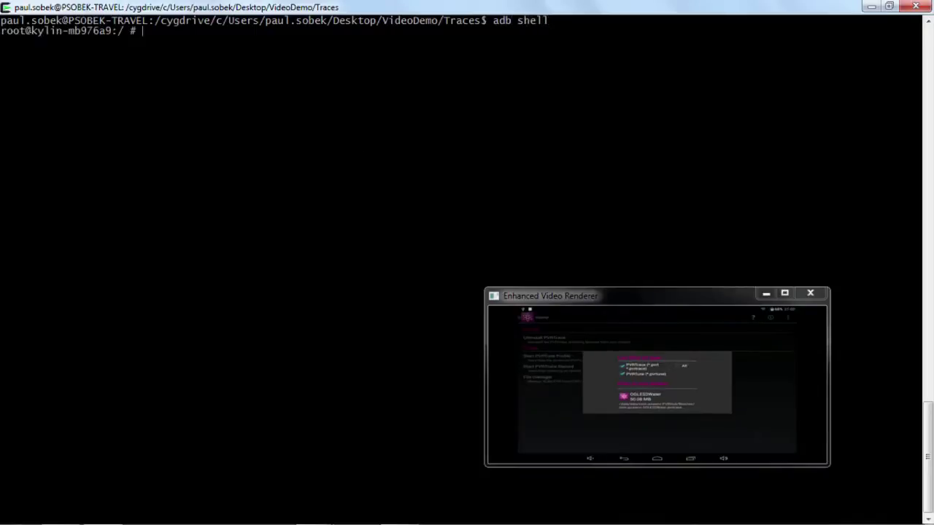
Step: Change to /data/data/com.powervr.PVRHub/ on the device and list its contents
type("cd /data/data/co")
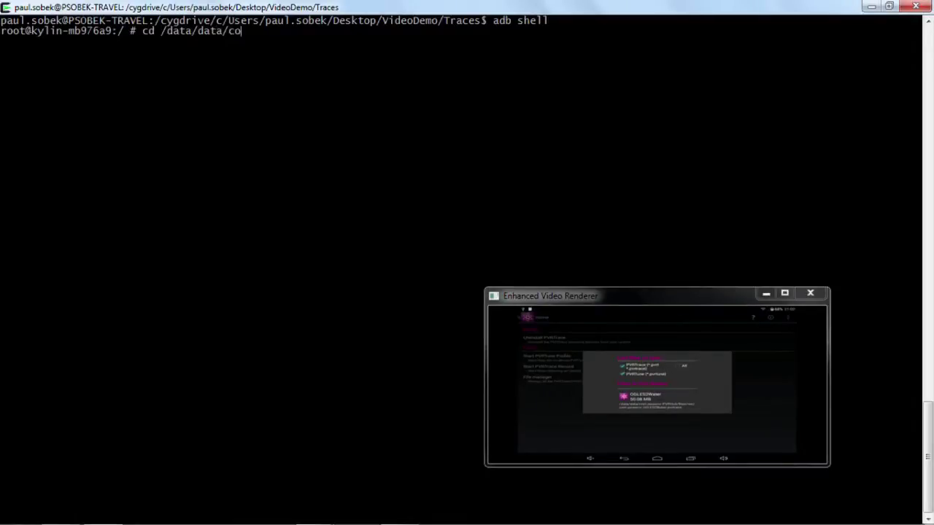
type("m.powervr.PVRHub/")
key("Return")
type("ls")
key("Return")
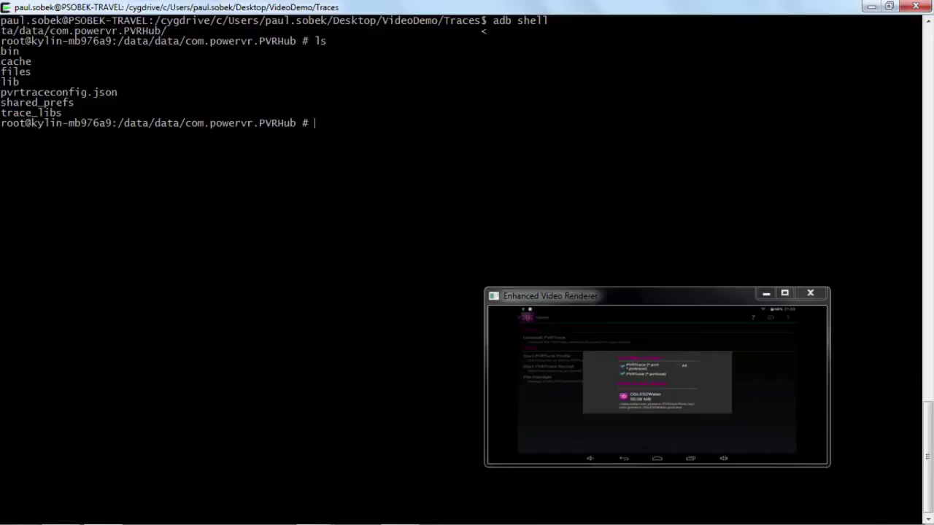
Step: Enter files/rec/ and list its contents, checking them against the file path in the mirrored device's file manager
type("cd files/rec/")
key("Return")
type("ls")
key("Return")
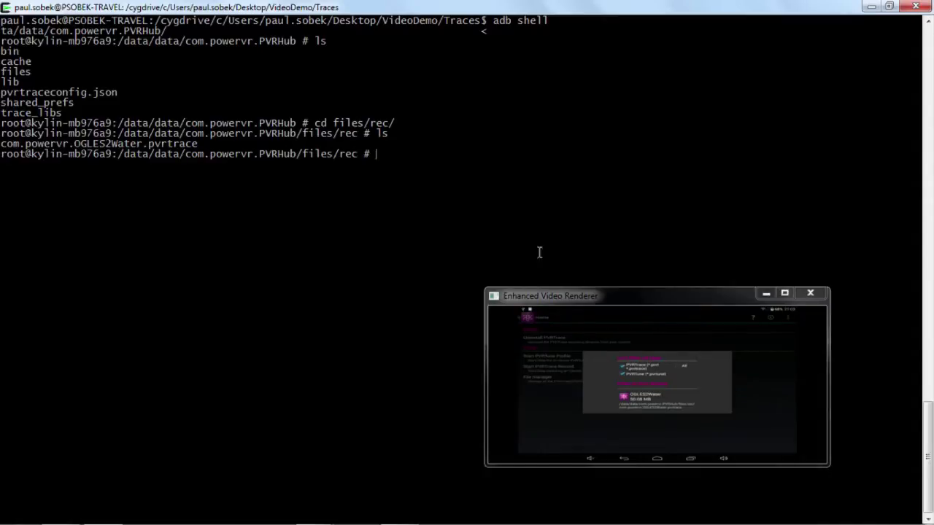
double_click(622, 296)
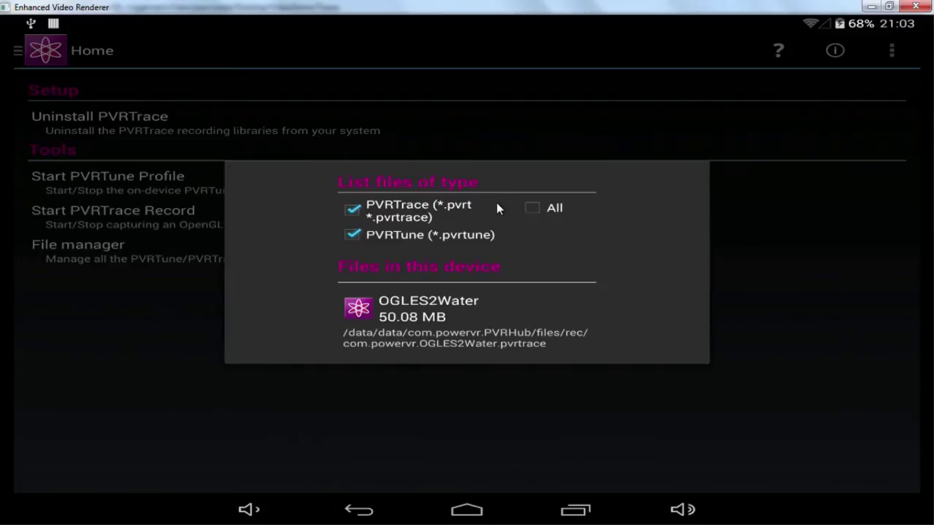
double_click(412, 6)
left_click_drag(410, 6, 686, 153)
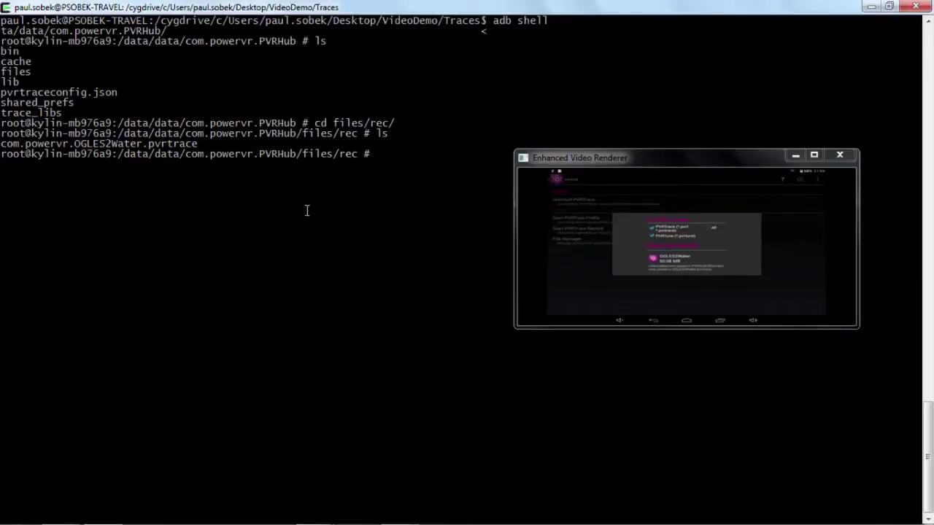
Step: Exit the device shell and list the contents of the local Traces directory
key("ctrl+d")
type("ls")
key("Return")
Step: Copy com.powervr.OGLES2Water.pvrtrace from /data/data/com.powervr.PVRHub/files/rec/ on the device into the current local directory with adb pull
type("adb")
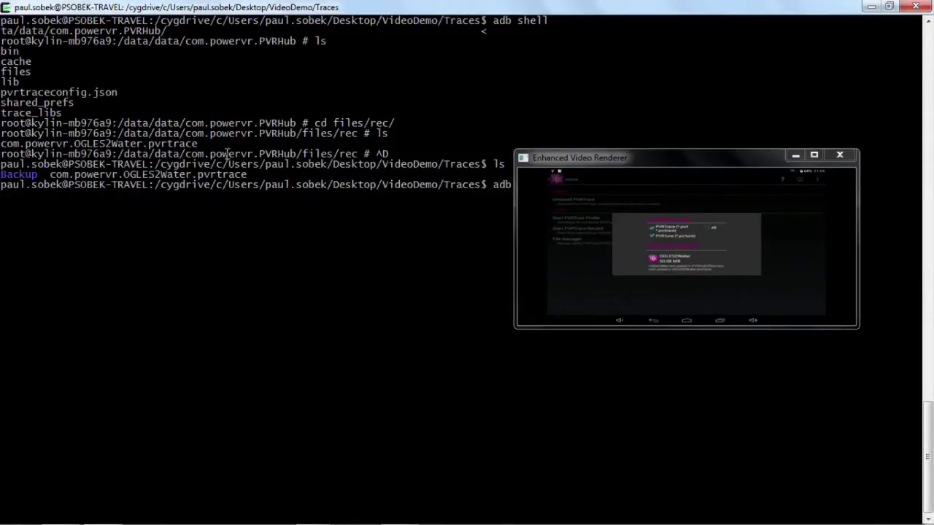
left_click_drag(605, 161, 587, 269)
type("pull")
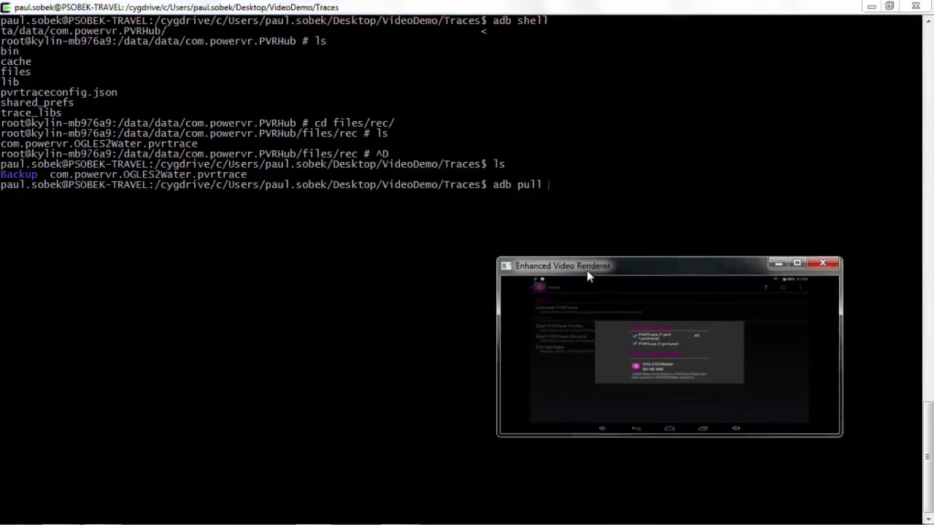
left_click_drag(118, 134, 359, 133)
right_click(360, 135)
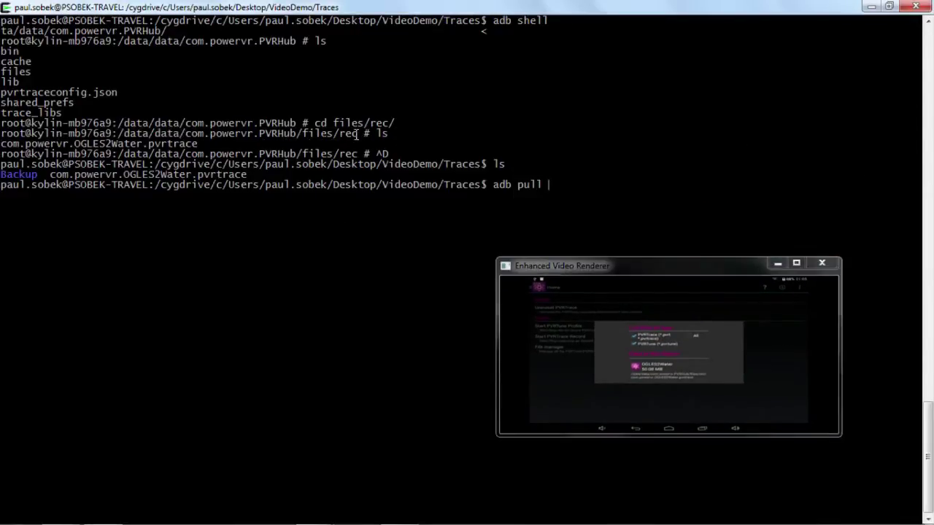
right_click(368, 138)
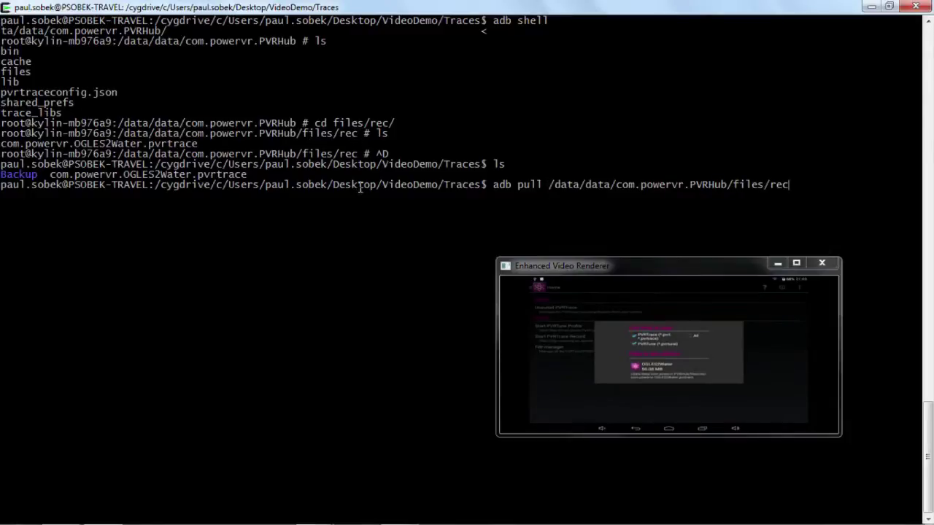
type("/")
mouse_move(47, 174)
left_mouse_down()
mouse_move(138, 176)
mouse_move(75, 184)
mouse_move(55, 176)
mouse_move(233, 168)
mouse_move(245, 177)
mouse_move(52, 176)
left_mouse_up()
key("ctrl+c")
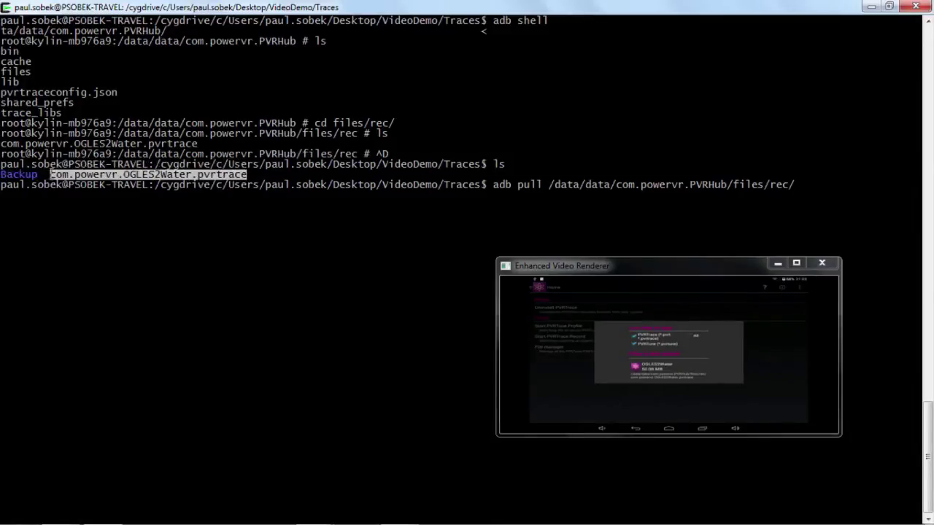
left_click(52, 177)
key("shift+Insert")
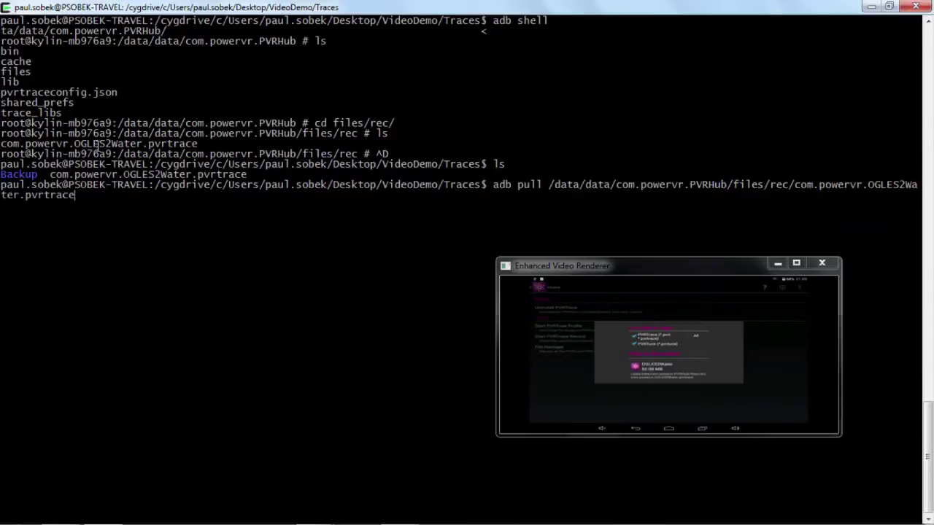
type(".")
left_click_drag(684, 275, 639, 254)
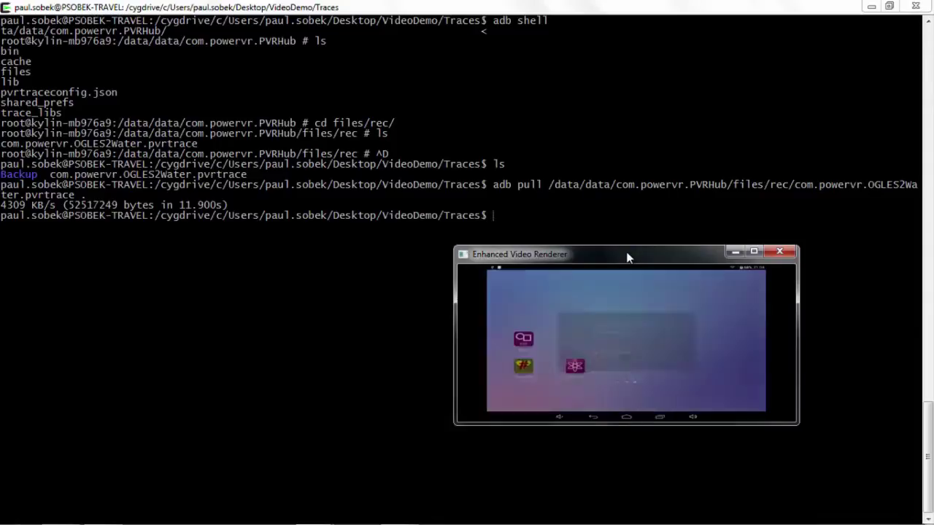
Step: Close the mirrored device window, open com.powervr.OGLES2Water.pvrtrace in PVRTraceGUI, and browse its function call list
left_click(785, 251)
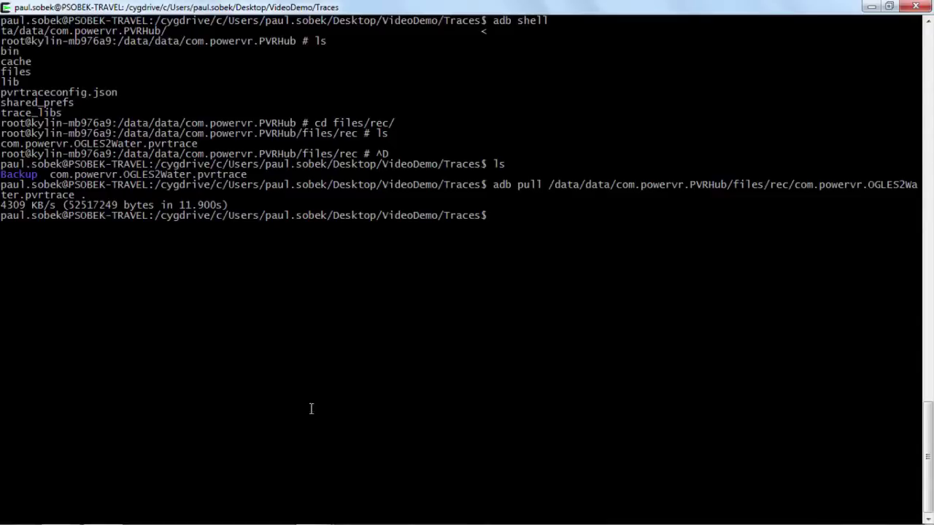
mouse_move(146, 522)
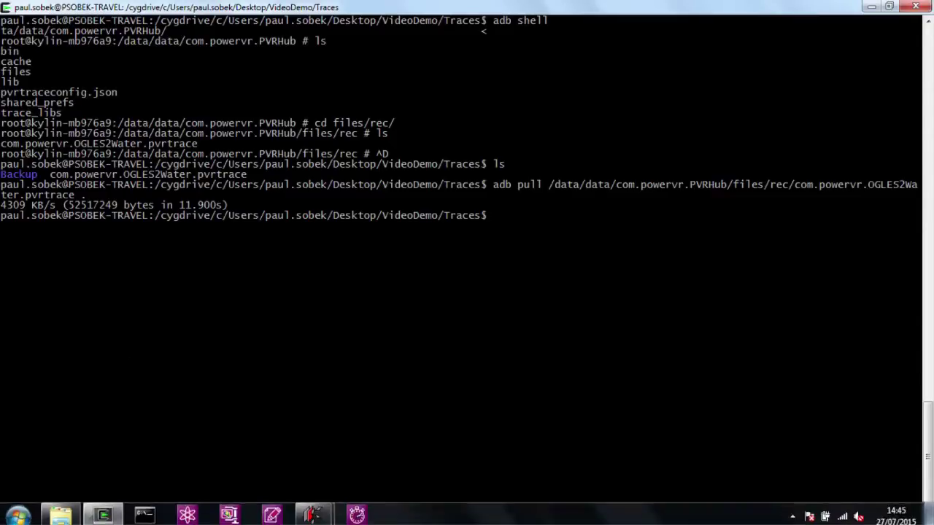
left_click(188, 512)
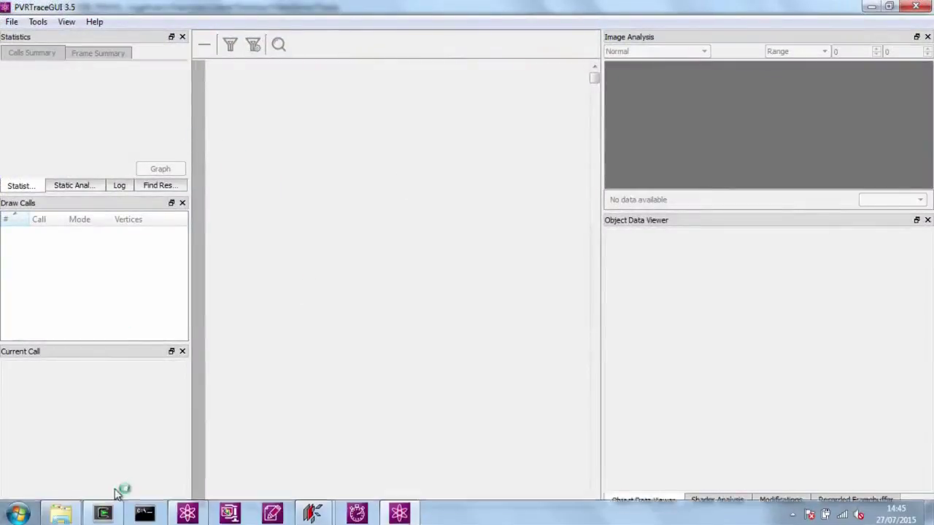
left_click(62, 511)
left_click_drag(529, 226, 302, 139)
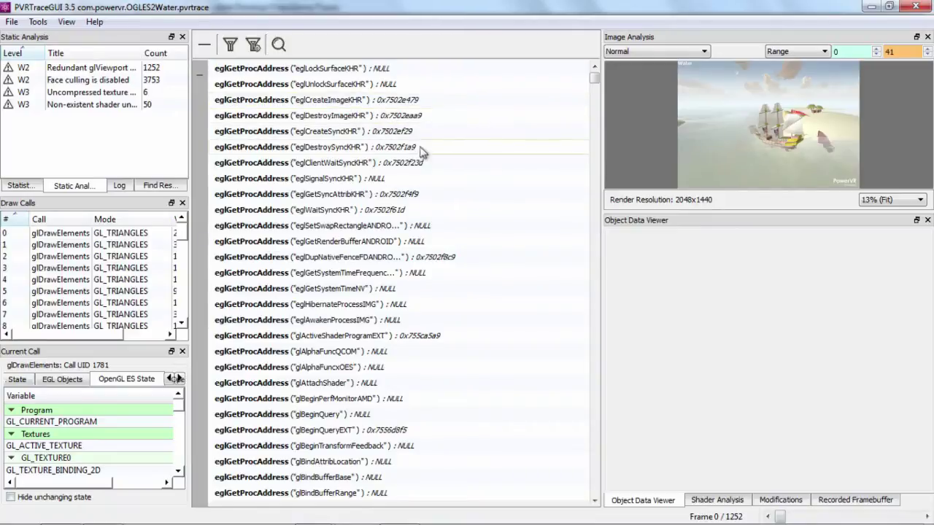
left_click_drag(593, 81, 556, 406)
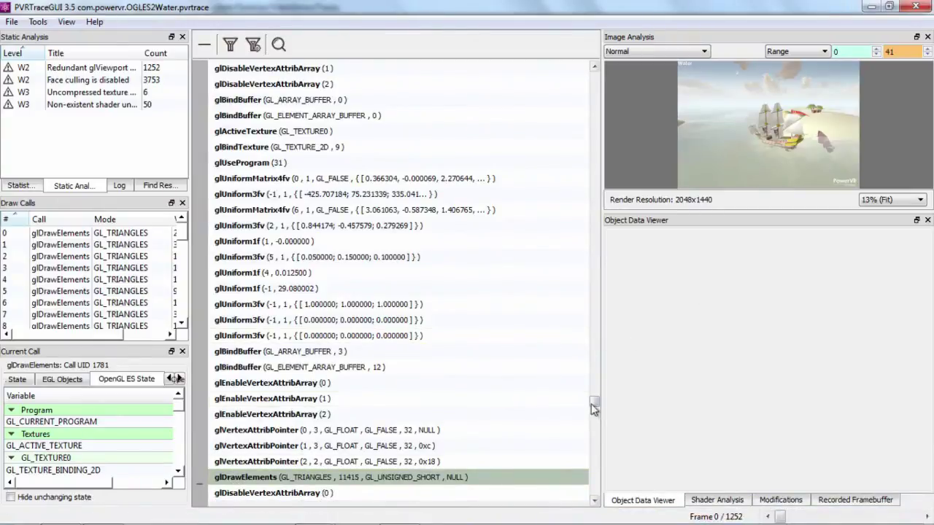
left_click_drag(594, 409, 602, 464)
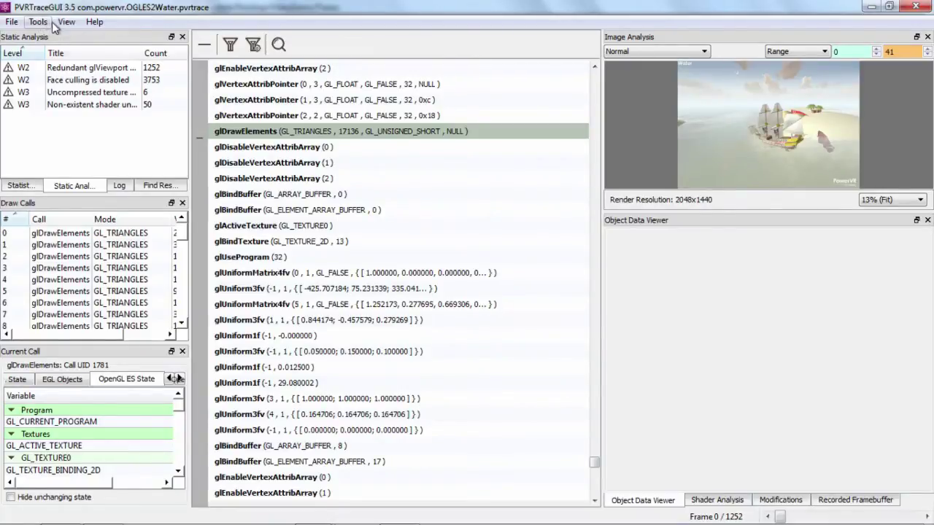
Step: Examine the per-frame statistics graph, select frame 371 in it, and look through the graph's function call list before closing it
left_click(49, 22)
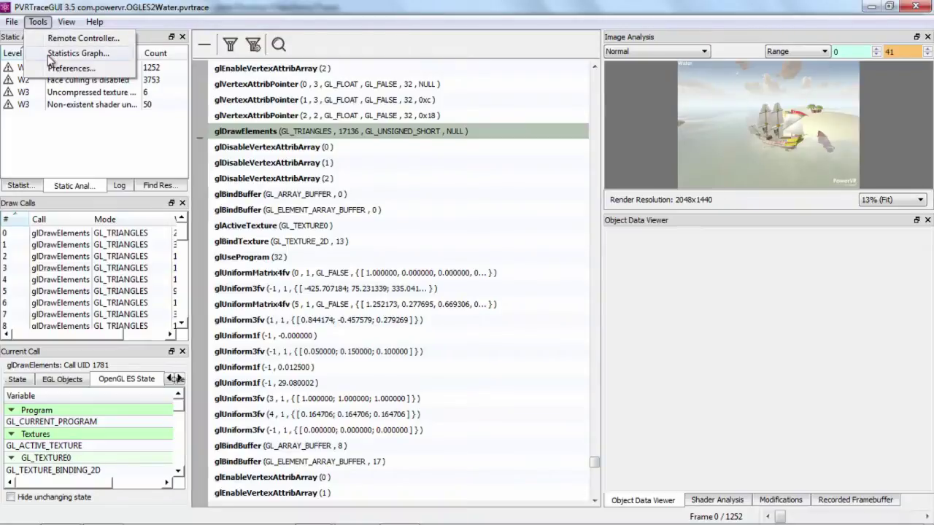
left_click(51, 55)
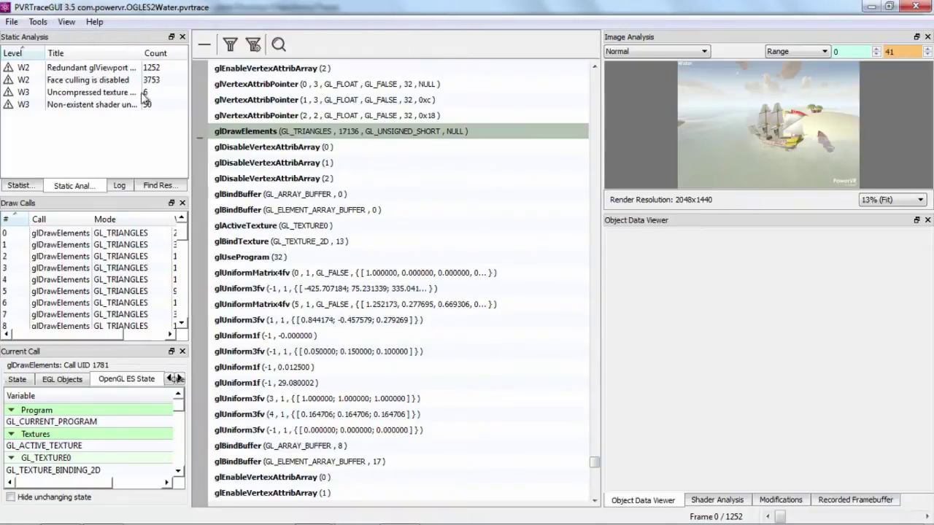
left_click(205, 249)
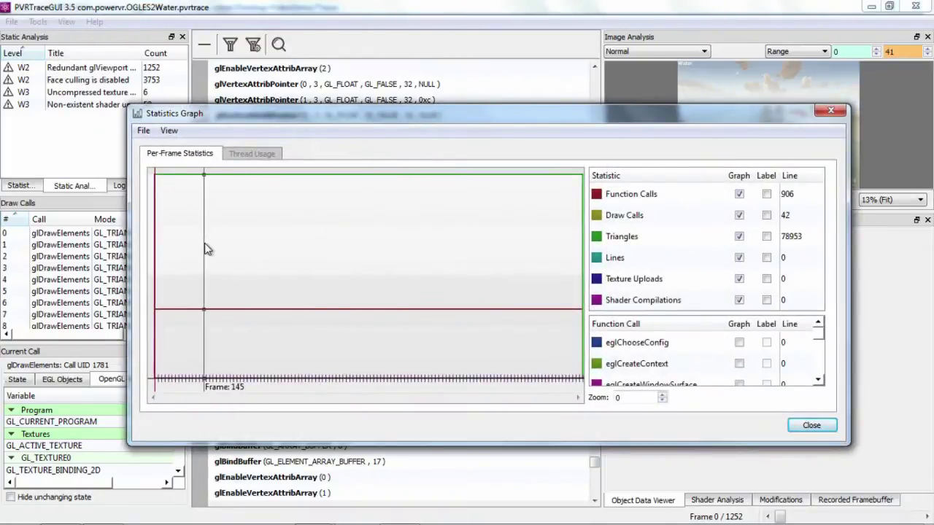
mouse_move(204, 250)
left_mouse_down()
mouse_move(156, 250)
mouse_move(269, 234)
mouse_move(249, 229)
mouse_move(177, 246)
mouse_move(297, 237)
left_mouse_up()
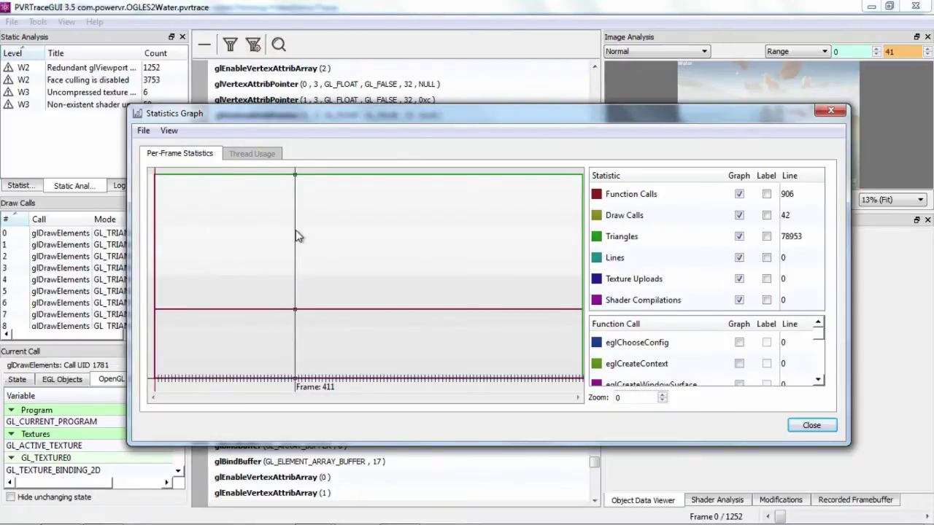
mouse_move(297, 236)
left_mouse_down()
mouse_move(410, 233)
mouse_move(237, 235)
mouse_move(284, 235)
left_mouse_up()
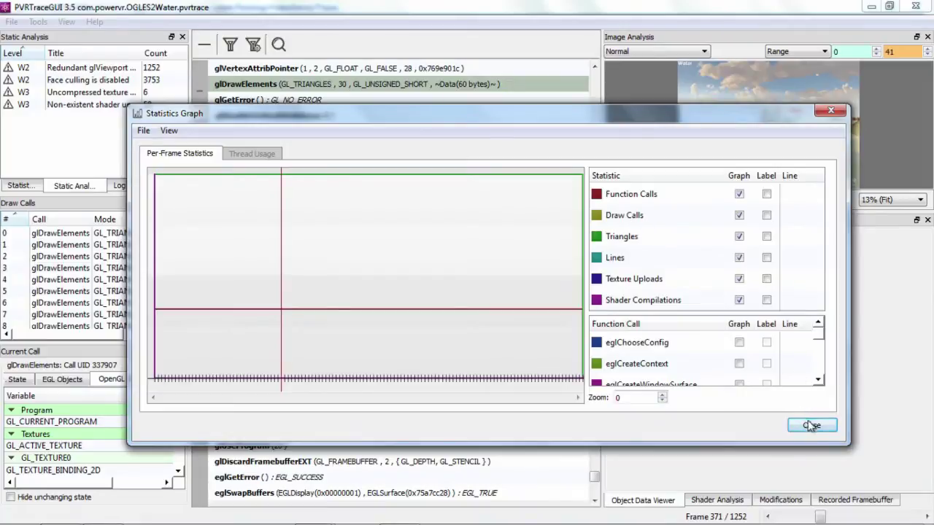
left_click_drag(823, 336, 826, 361)
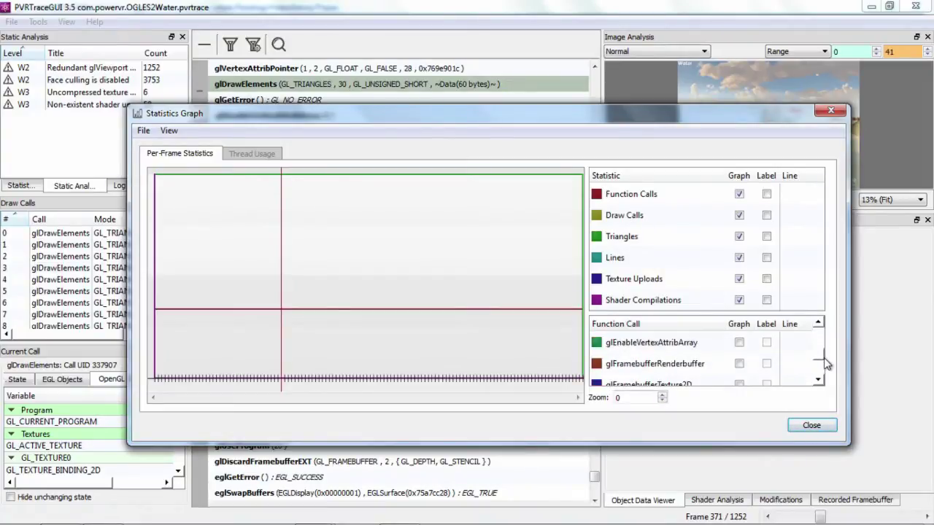
left_click(811, 425)
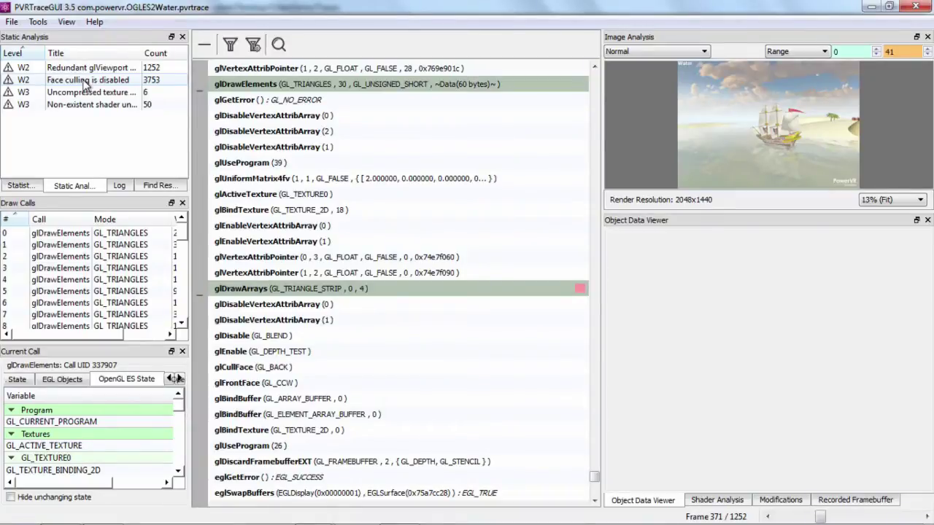
Step: Inspect the calls behind the uncompressed texture warning in the static analysis and jump to the glTexImage2D call with UID 880
left_click(109, 92)
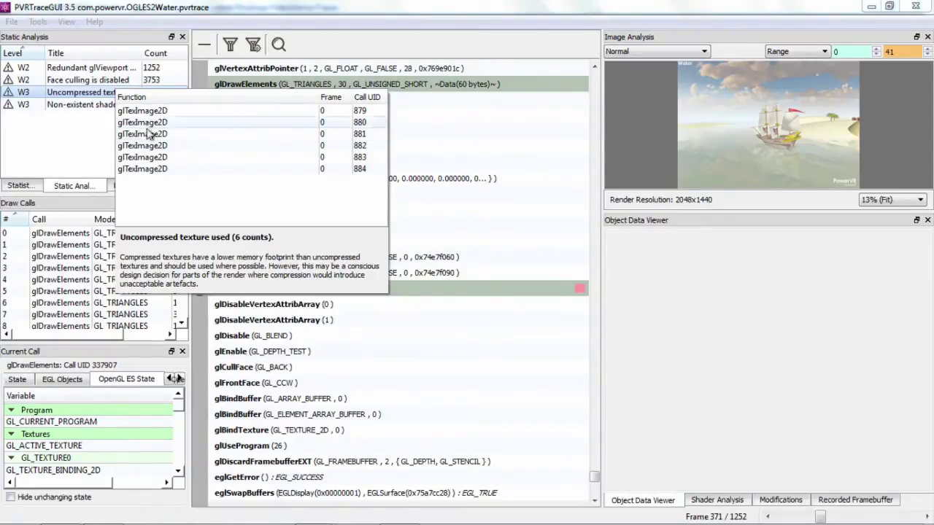
left_click(155, 123)
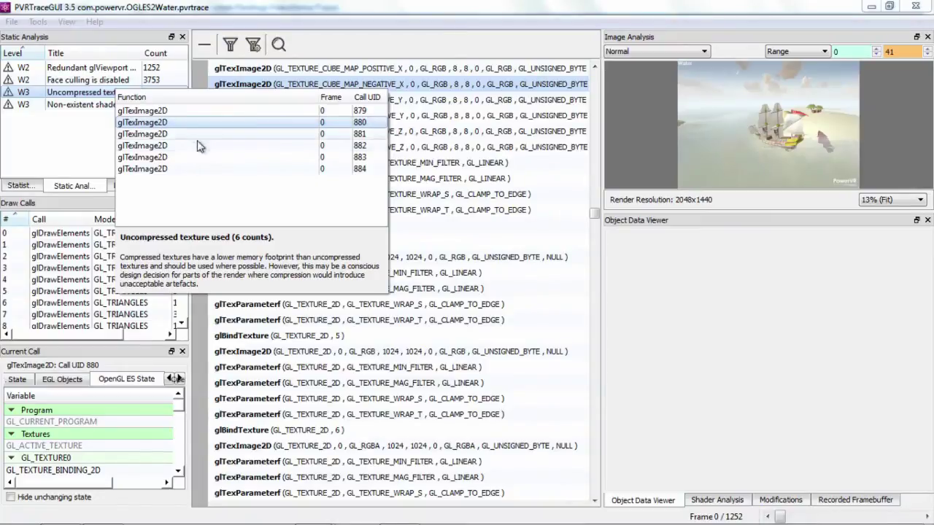
left_click(80, 121)
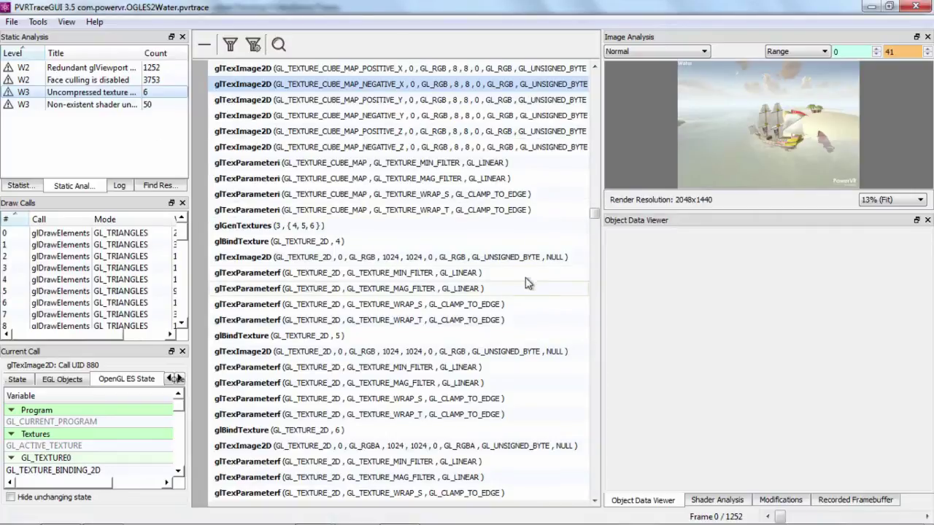
Step: Go to frame 100 and view its calls summary and frame summary statistics
key("ctrl+g")
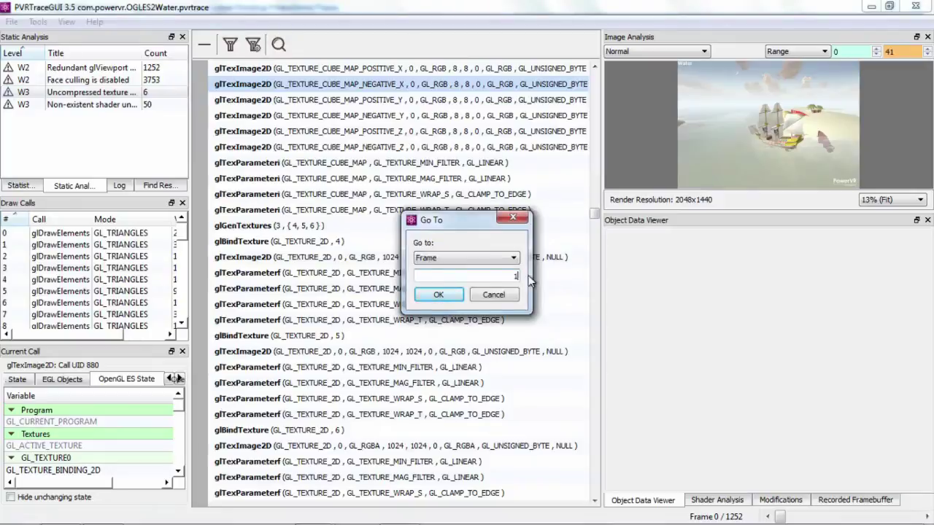
type("100")
key("Return")
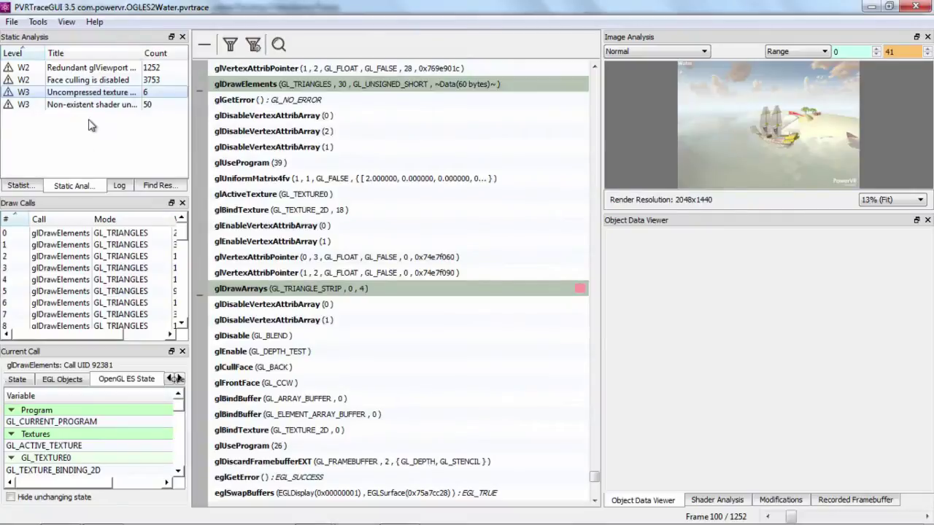
left_click(21, 187)
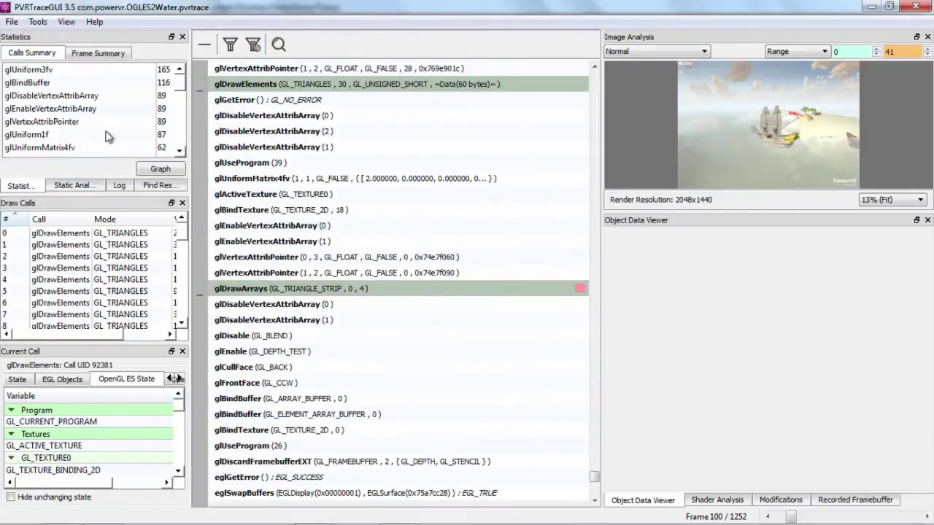
left_click(98, 55)
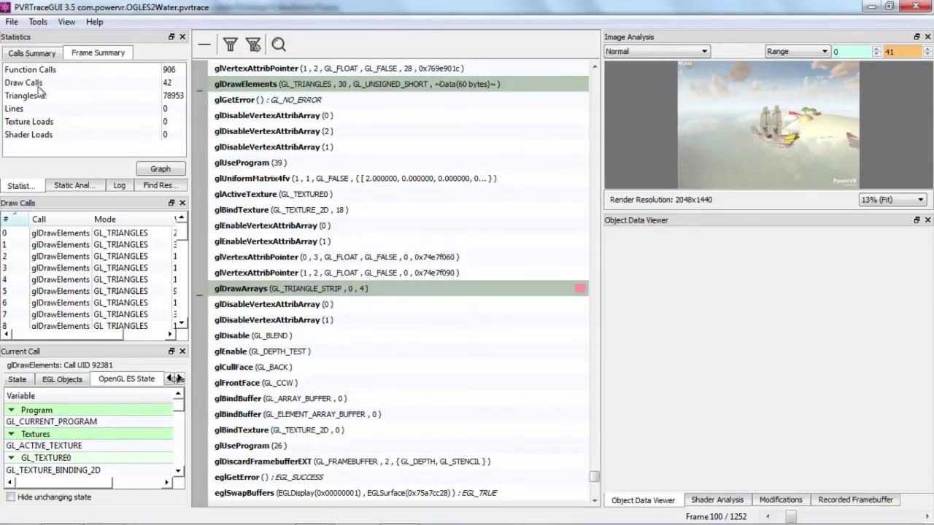
Step: Show frame 100's calls summary, widen the statistics and draw call panes, and sort the draw calls by ascending vertex count
left_click(20, 56)
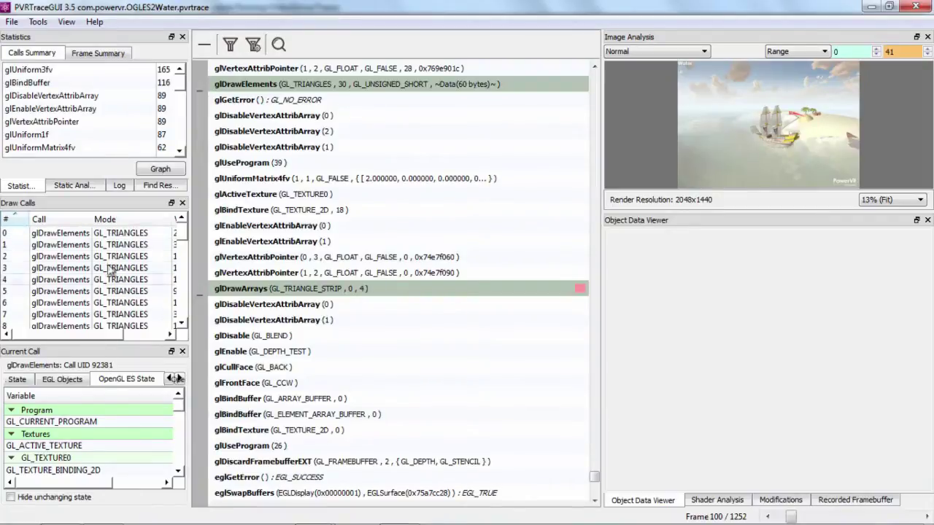
scroll(188, 235, "down", 2)
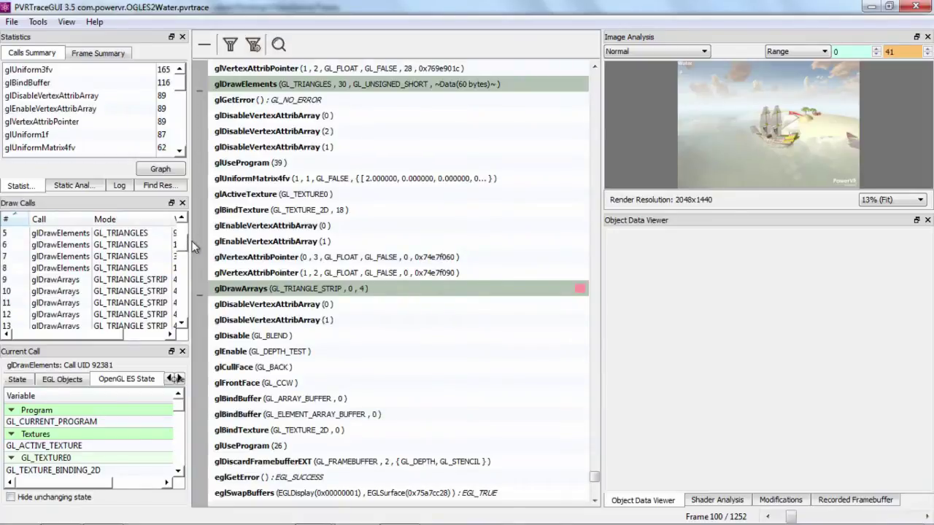
mouse_move(192, 241)
left_mouse_down()
mouse_move(310, 240)
mouse_move(302, 235)
mouse_move(301, 329)
left_mouse_up()
left_click(188, 219)
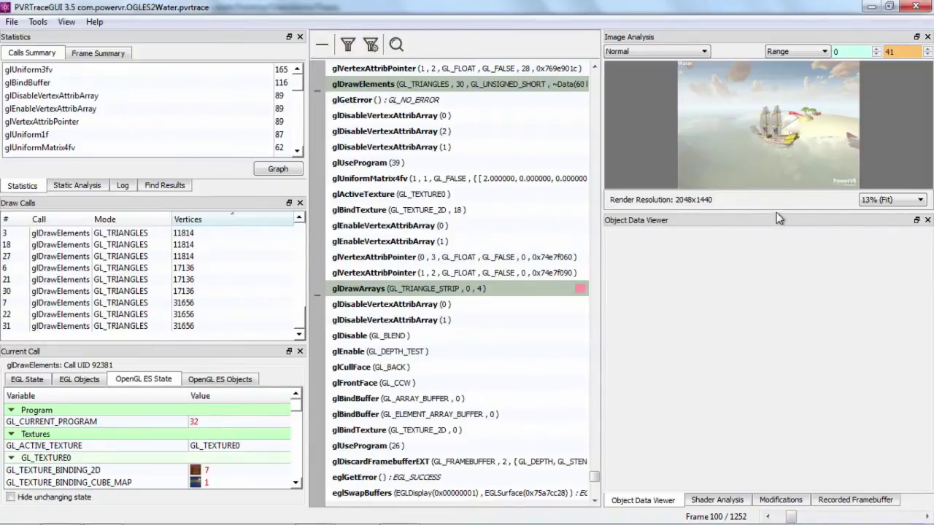
Step: Enlarge the image analysis view, render the frame in Wireframe mode, and examine the ship's mesh up close
left_click_drag(776, 212, 759, 307)
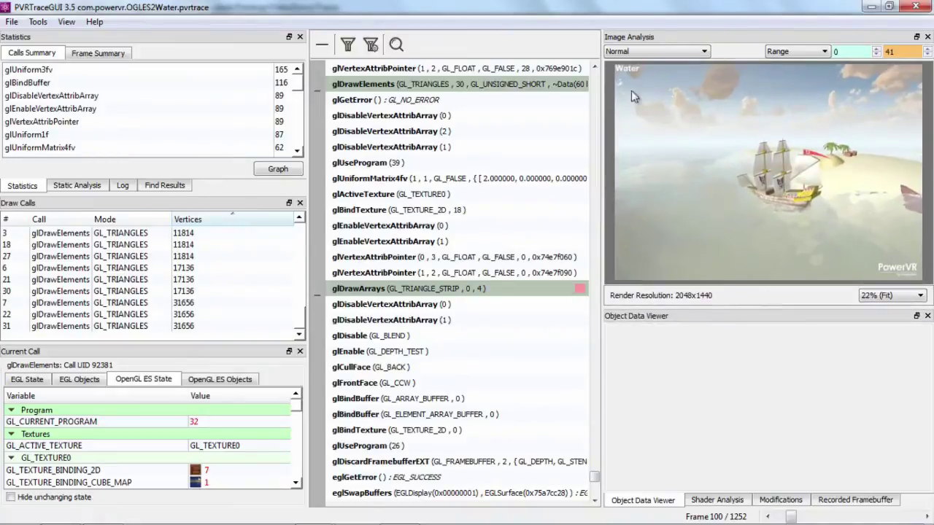
left_click(659, 54)
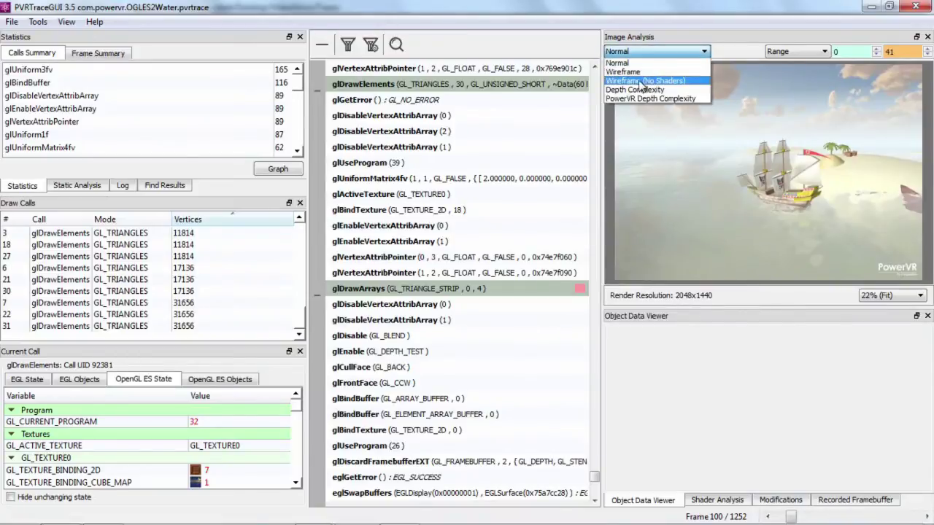
left_click(643, 73)
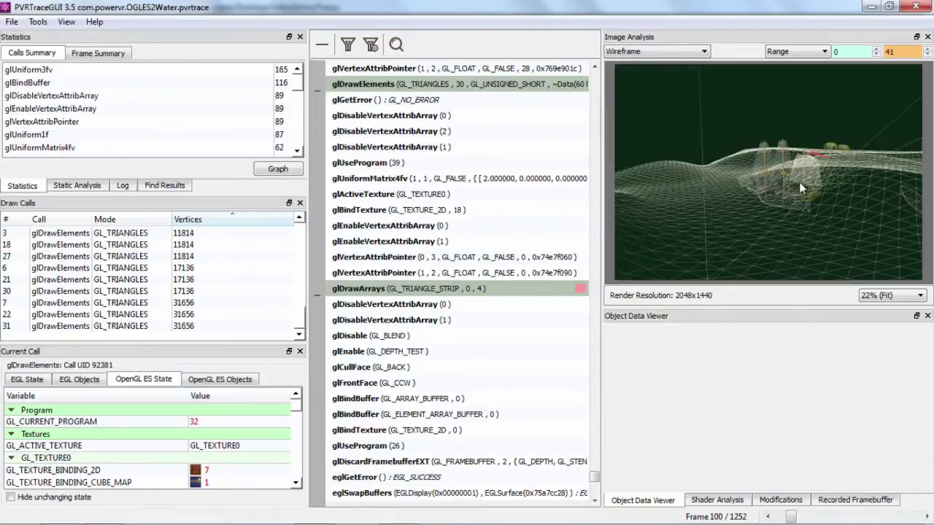
scroll(801, 182, "up", 5)
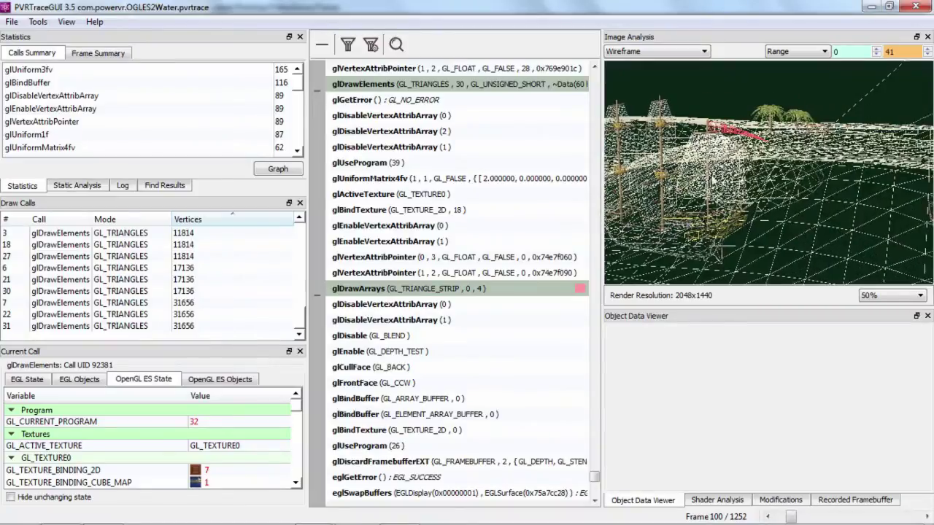
left_click_drag(714, 179, 845, 145)
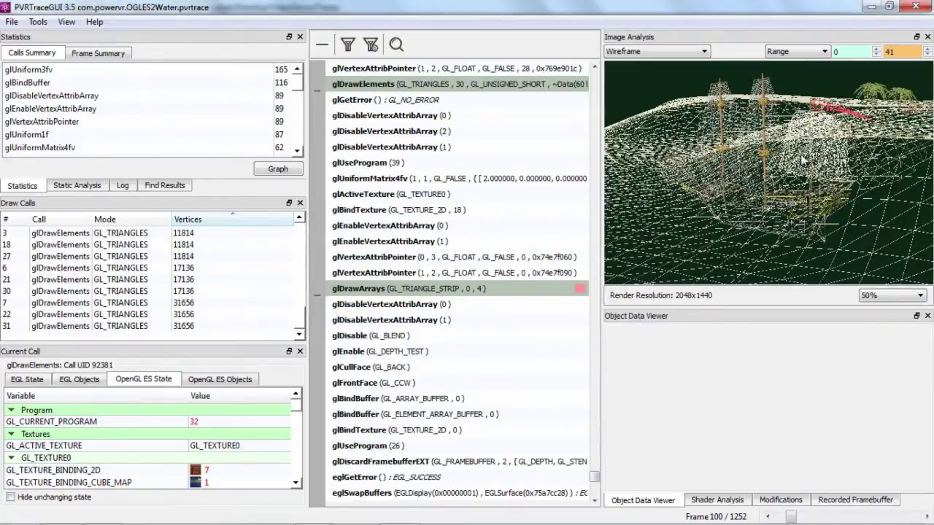
scroll(810, 161, "down", 3)
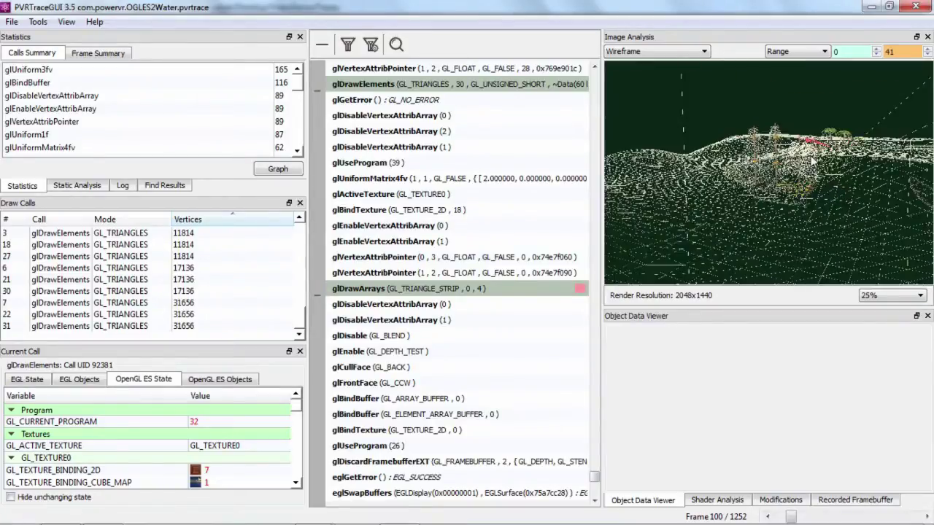
left_click(654, 53)
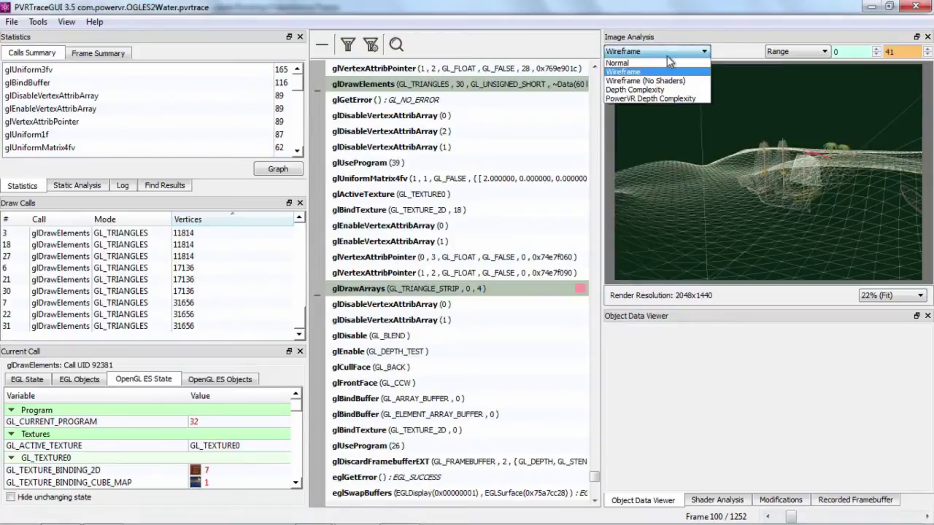
left_click(667, 56)
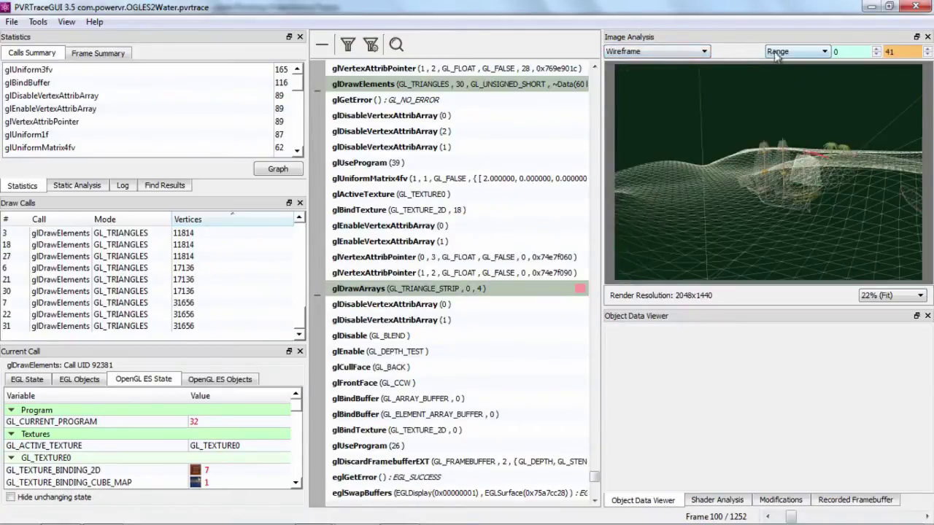
left_click(813, 53)
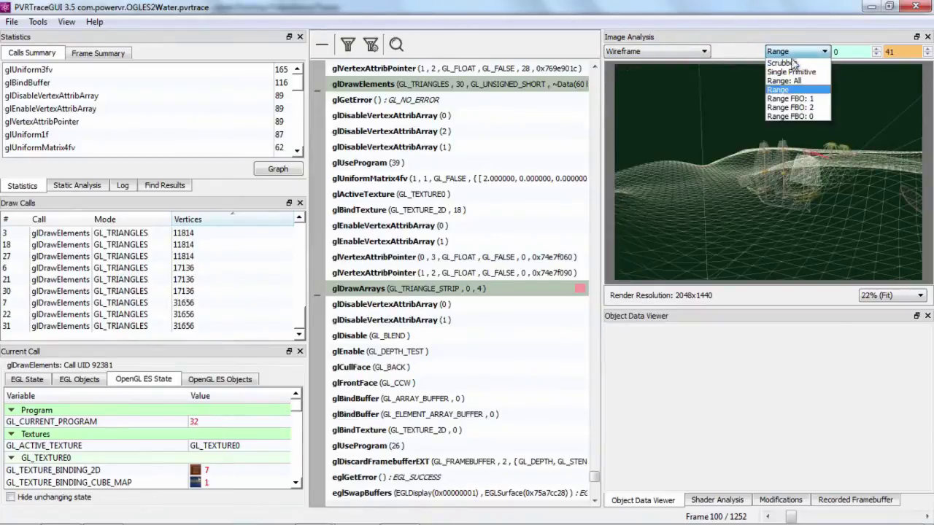
left_click(775, 55)
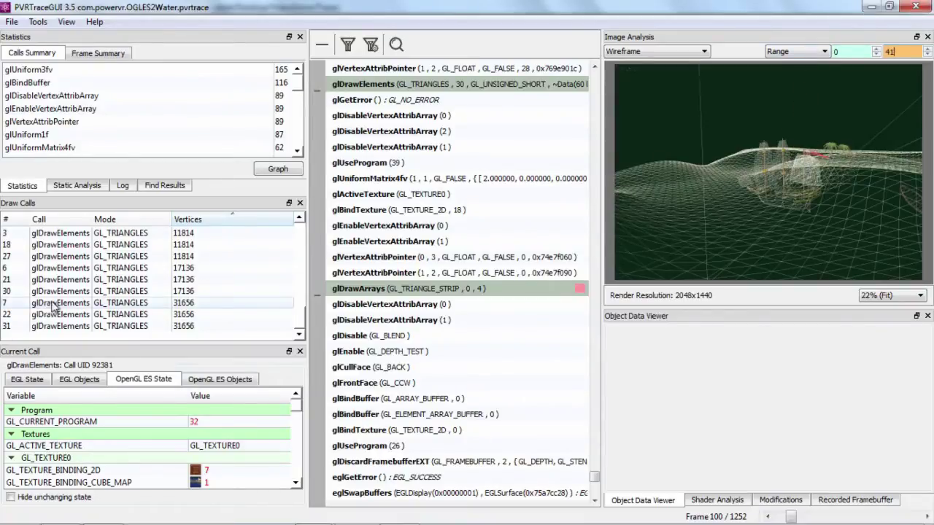
Step: Limit the image analysis to Single Primitive for draw call 7 and examine its wireframe geometry up close
left_click(814, 52)
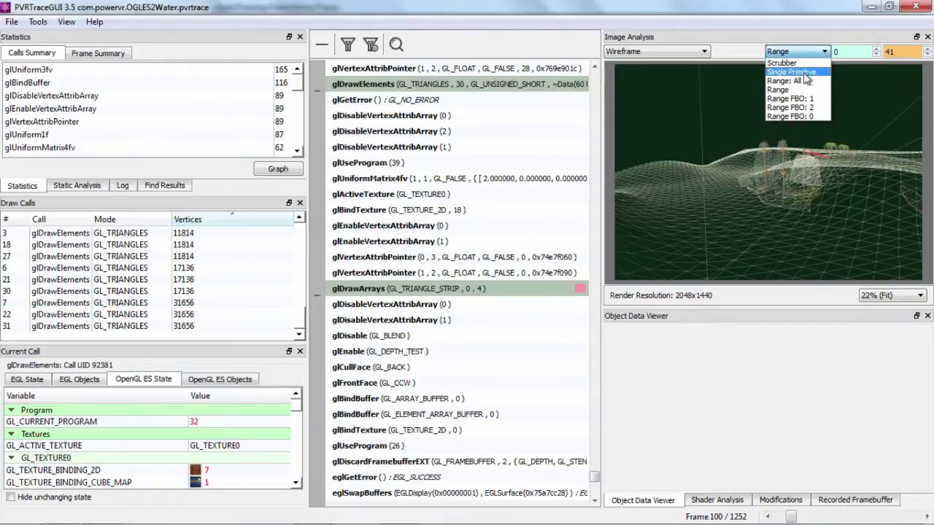
left_click(808, 73)
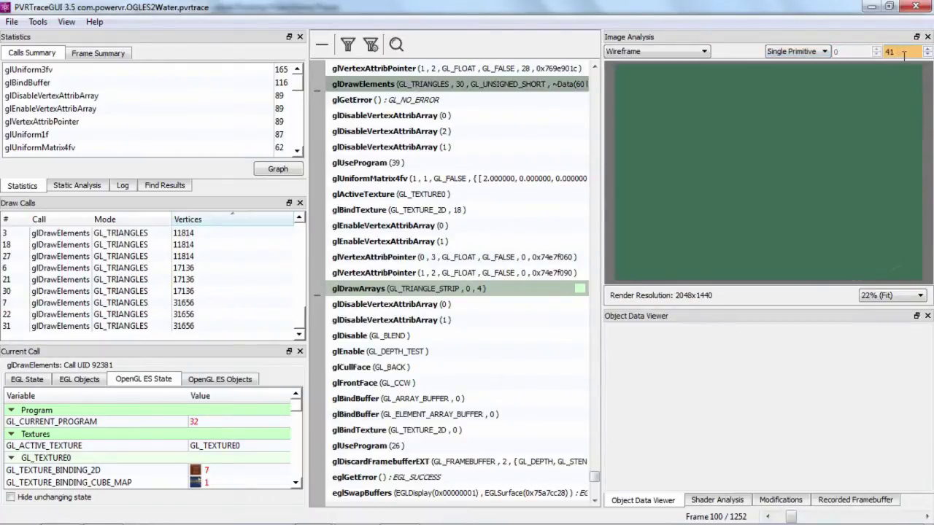
double_click(891, 54)
type("7")
key("Return")
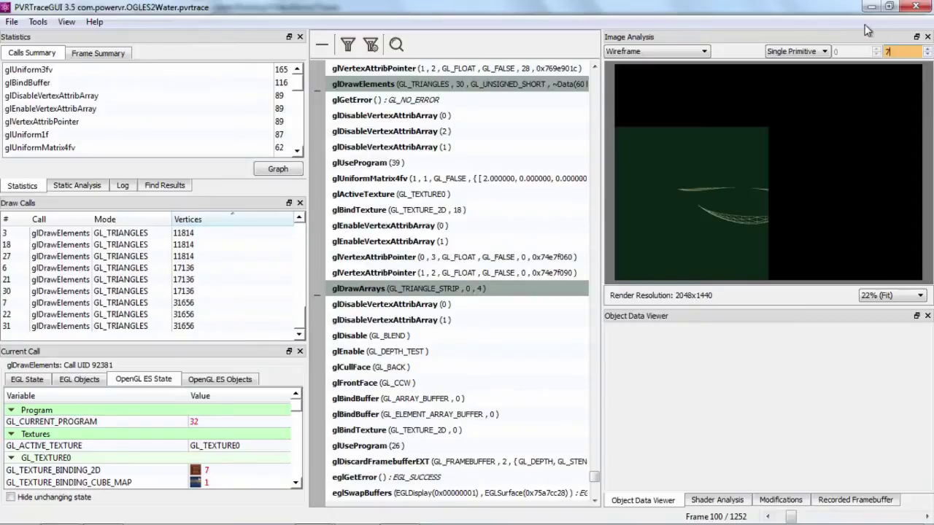
double_click(895, 49)
scroll(741, 199, "up", 5)
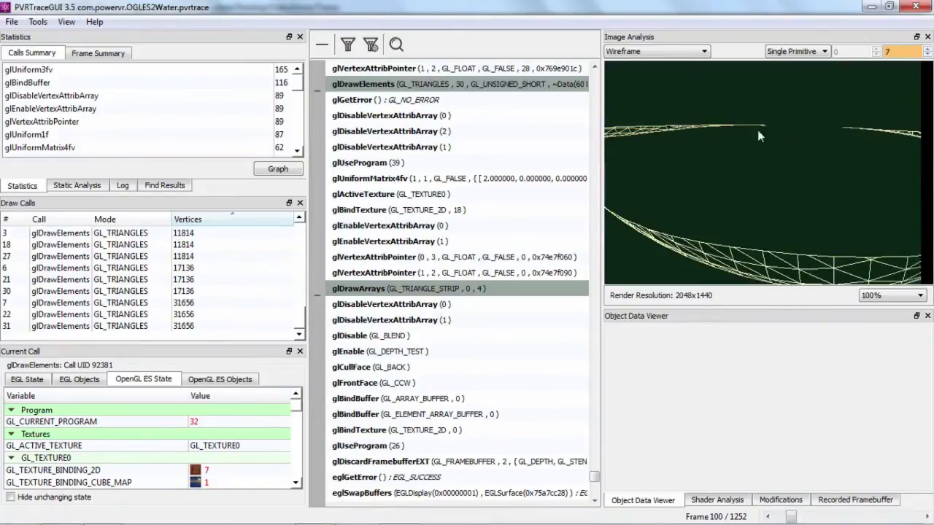
scroll(757, 144, "down", 4)
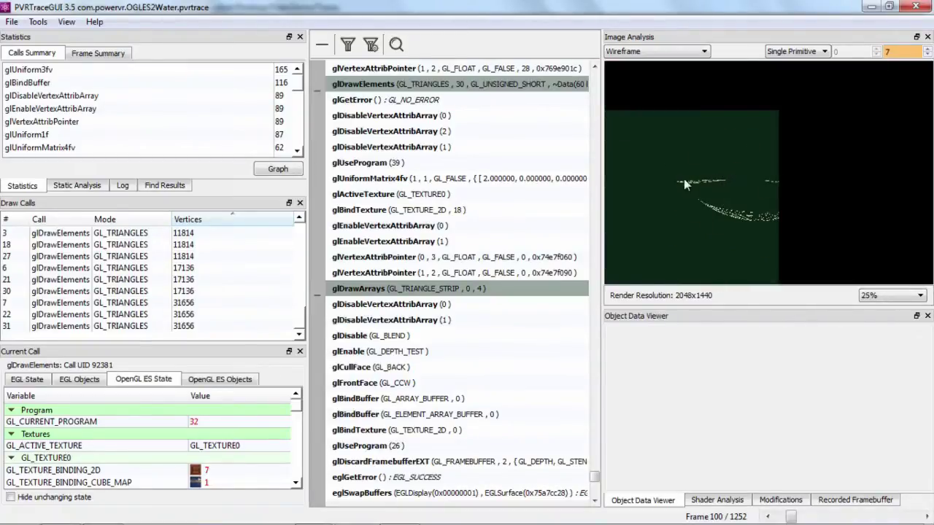
Step: Switch the image analysis to Normal rendering and examine draw call 7's shaded geometry up close
left_click(632, 53)
left_click(649, 63)
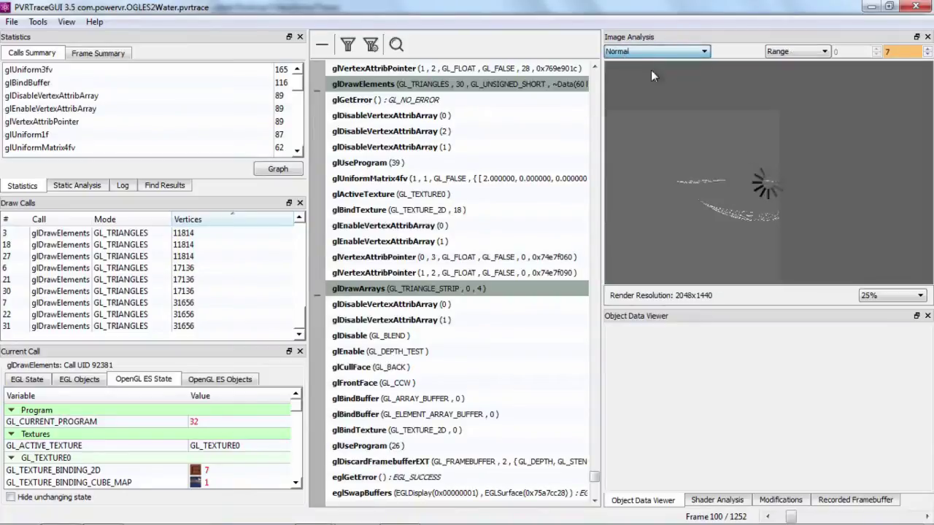
scroll(705, 225, "up", 2)
left_click_drag(705, 221, 816, 103)
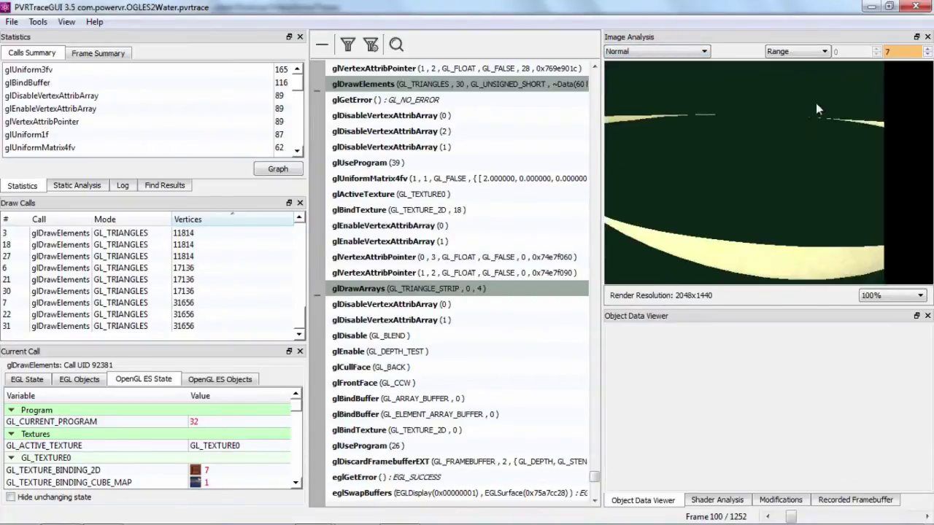
scroll(743, 149, "down", 3)
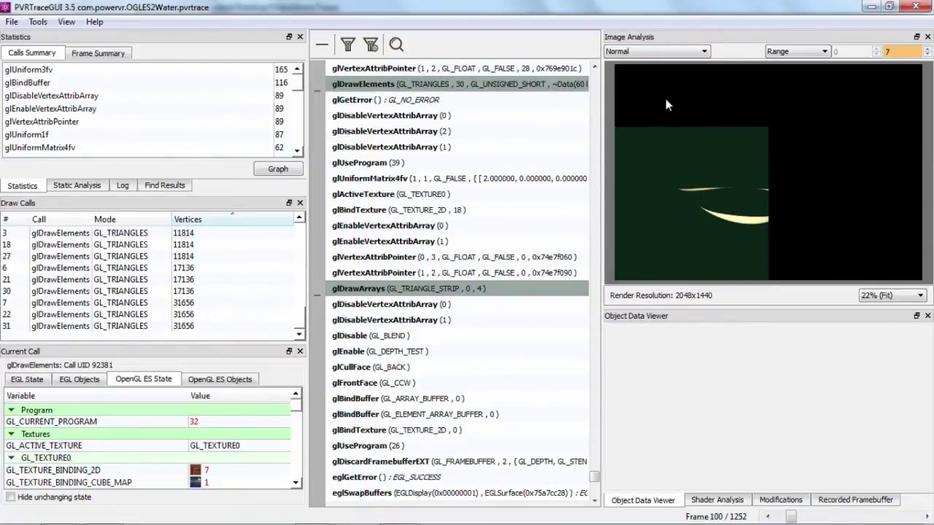
Step: Set the image analysis to Scrubber mode and advance through the draw calls one at a time up to call 10
left_click(657, 50)
left_click(657, 49)
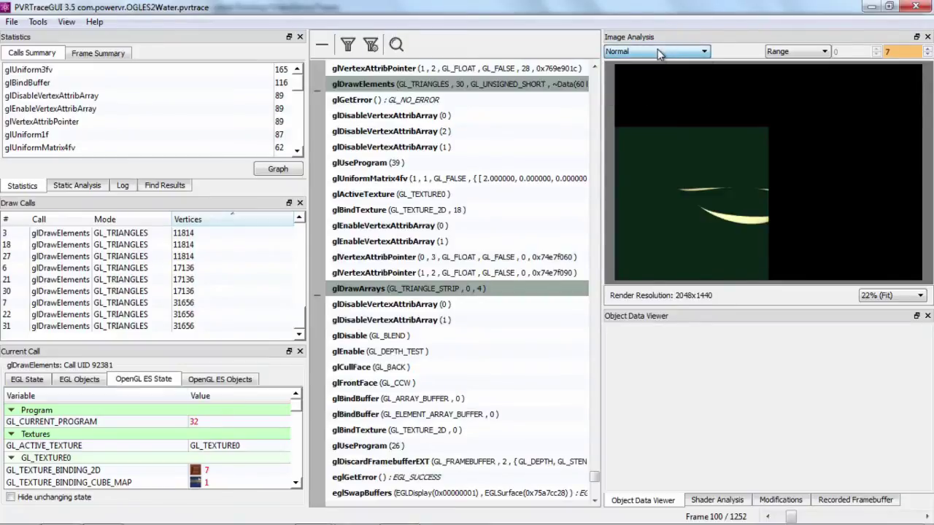
left_click(798, 52)
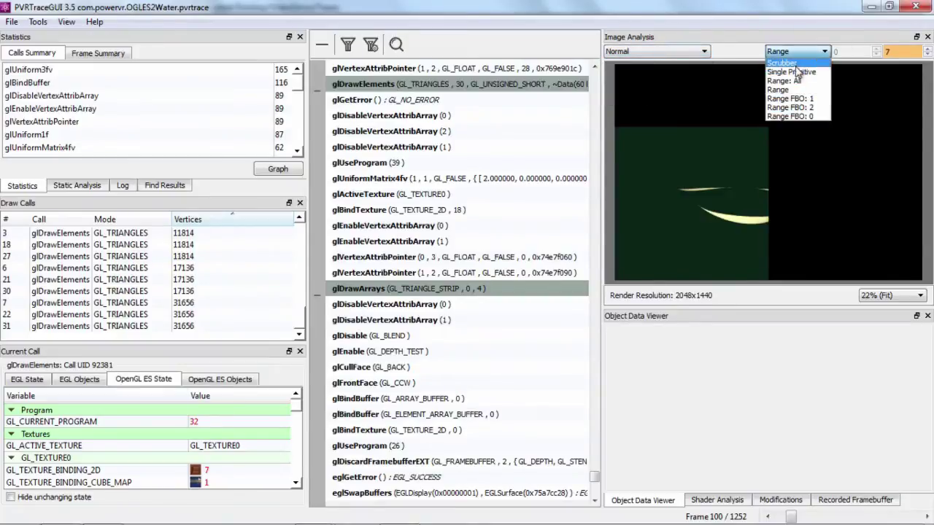
left_click(787, 62)
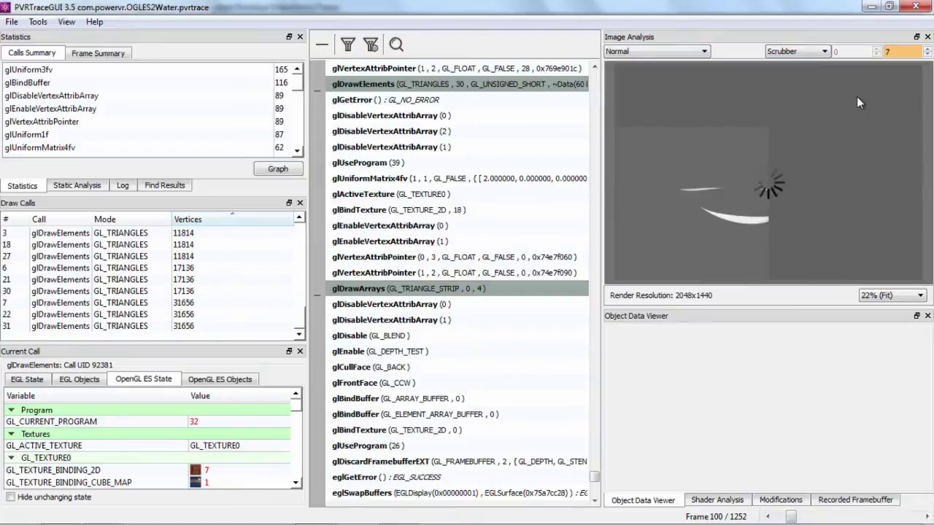
left_click(928, 55)
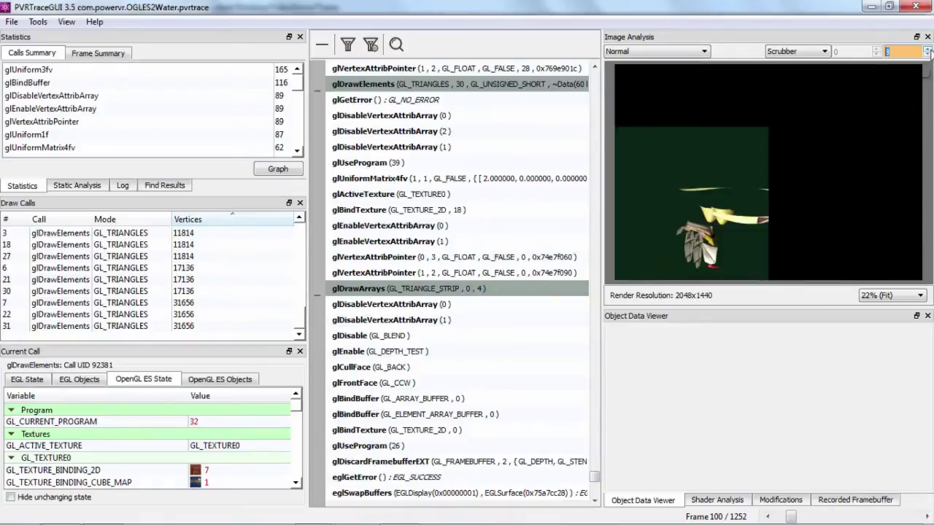
left_click(928, 49)
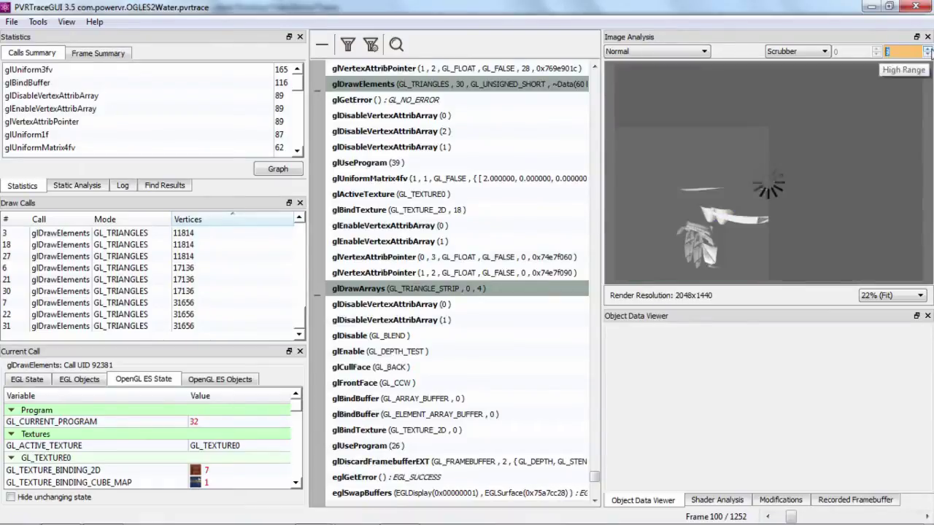
left_click(928, 48)
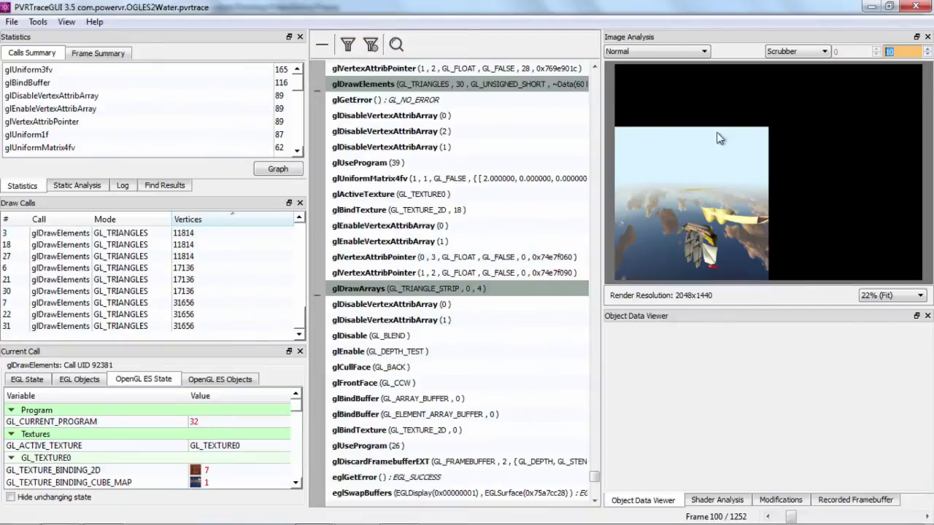
Step: Look over the FBO range options, keep Scrubber mode, and set the high range to 41
left_click(800, 51)
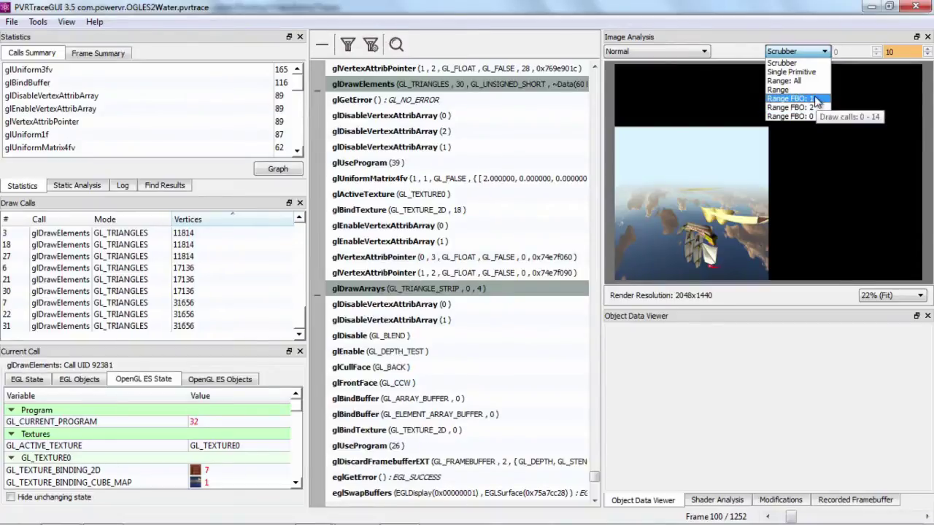
left_click(802, 50)
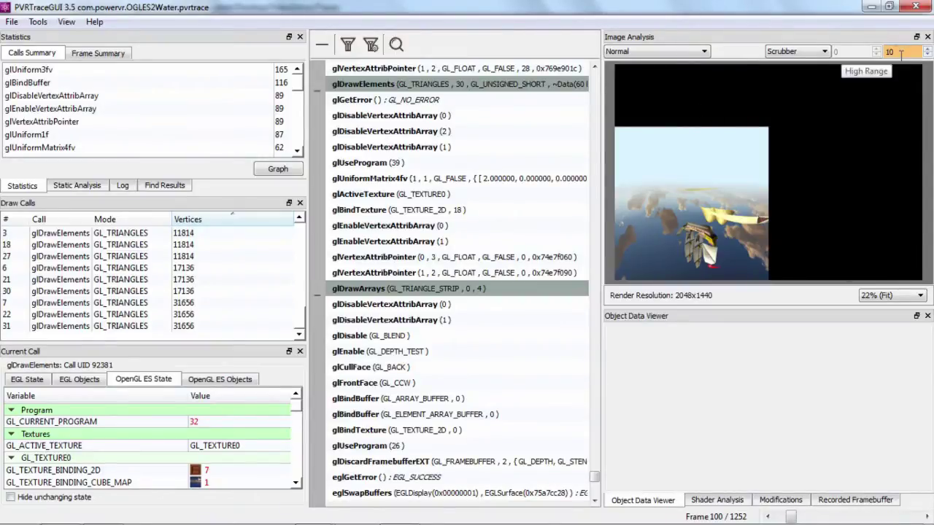
left_click_drag(899, 53, 881, 51)
type("1")
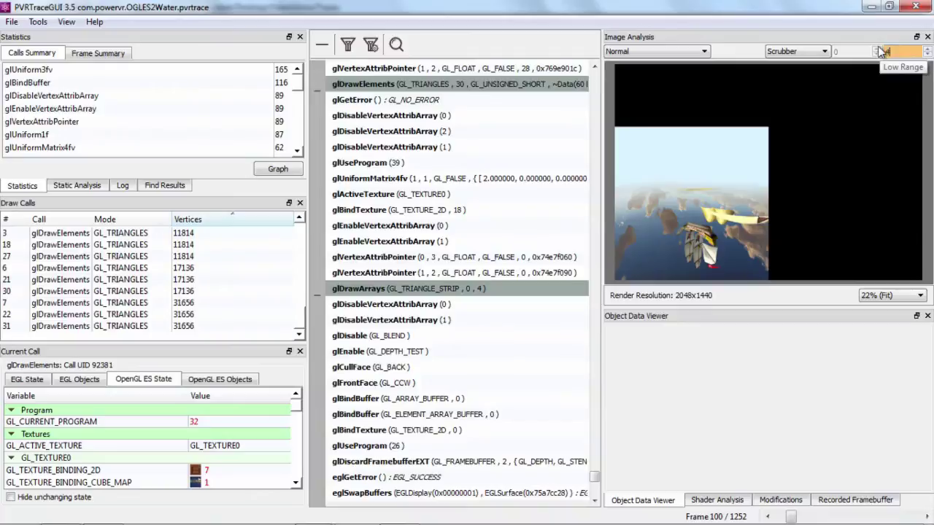
key("Return")
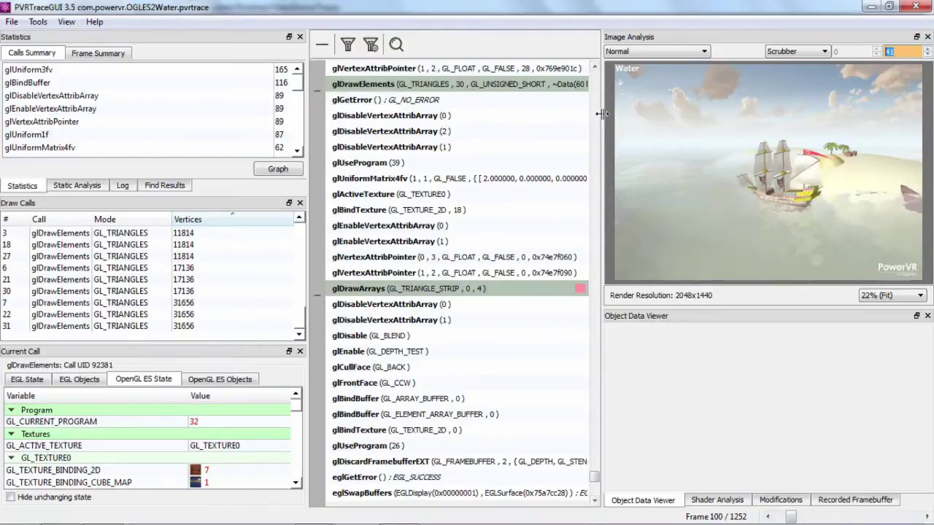
Step: Make the image analysis view wider and shorter, and examine the shader analysis frame summary with its Fragment Cost chart
left_click_drag(600, 115, 575, 115)
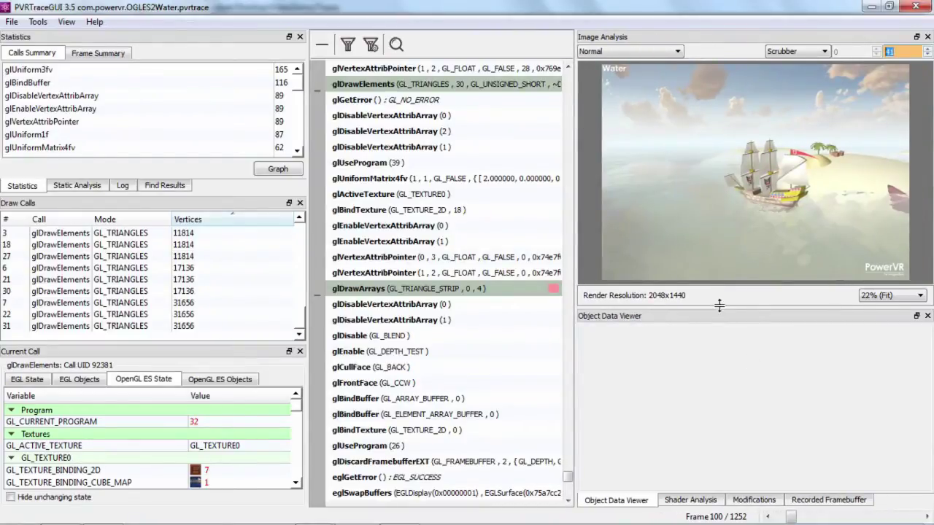
left_click_drag(720, 306, 738, 245)
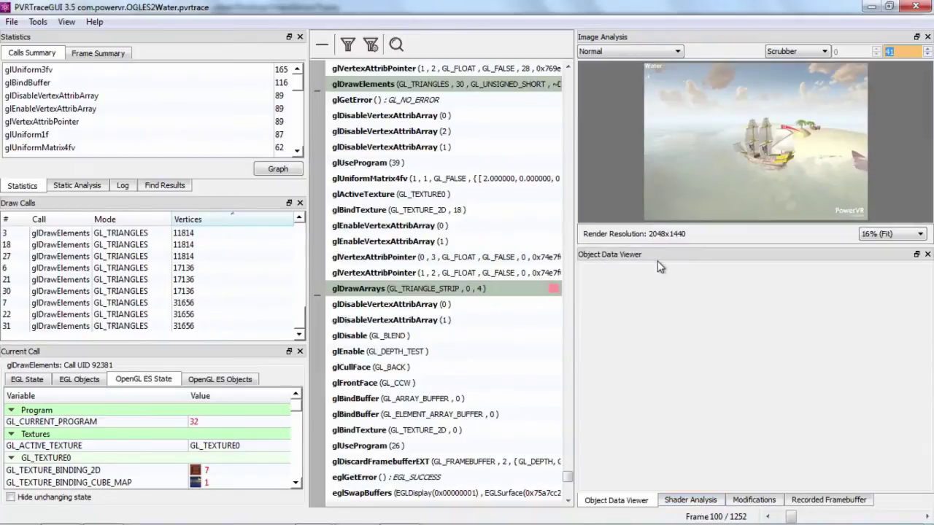
left_click(690, 501)
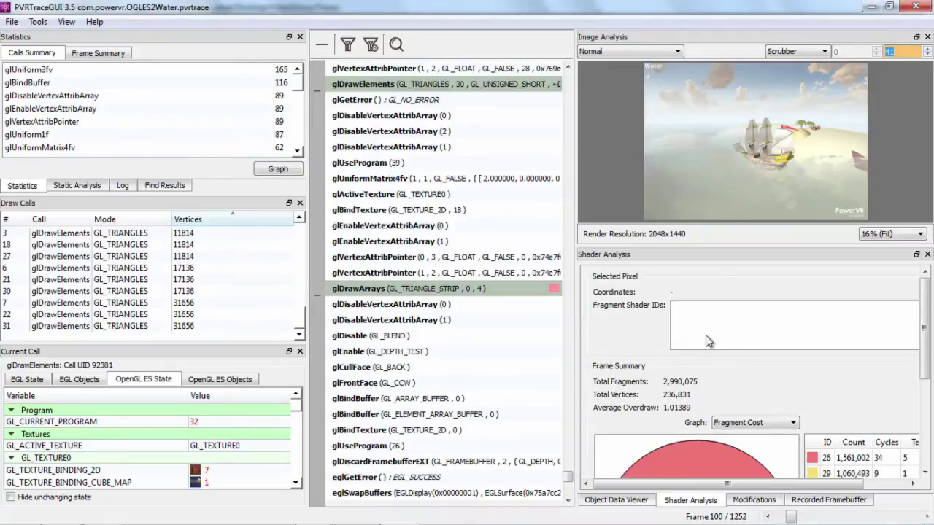
scroll(635, 330, "down", 2)
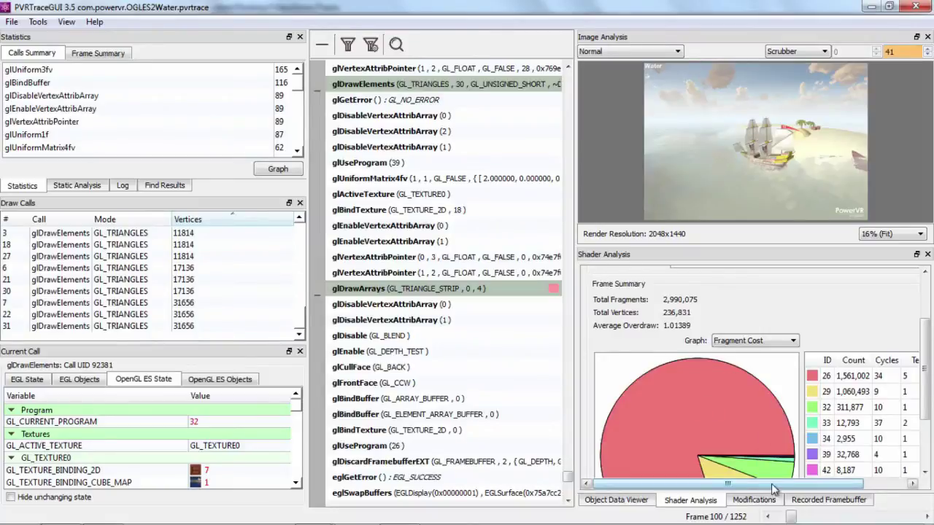
Step: Examine the Fragment Cost chart and its table, checking program 26's fragment count, cycles and texture reads
mouse_move(778, 486)
left_mouse_down()
mouse_move(810, 487)
mouse_move(778, 487)
left_mouse_up()
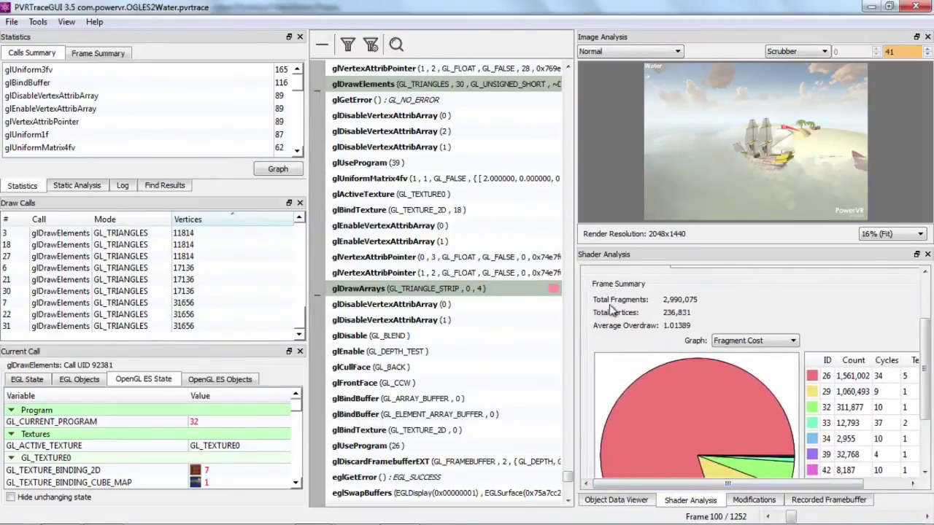
scroll(613, 311, "down", 2)
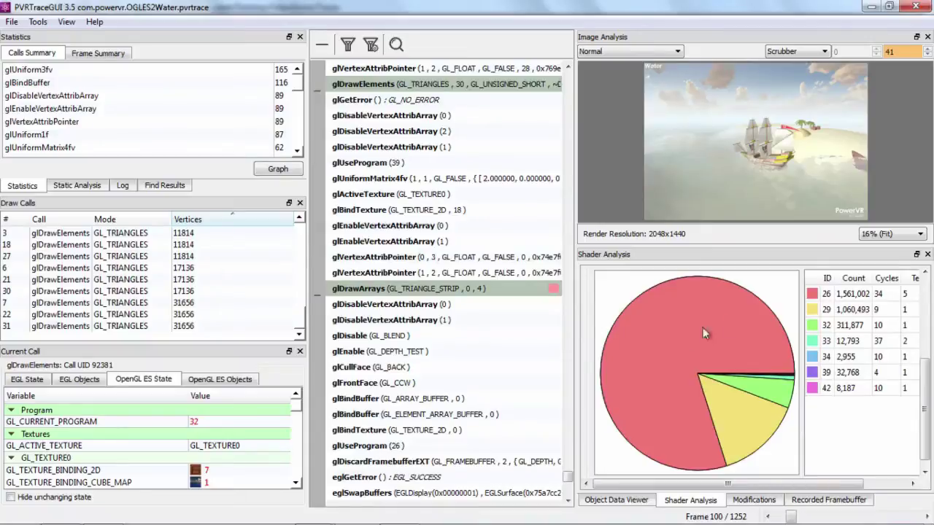
left_click(834, 299)
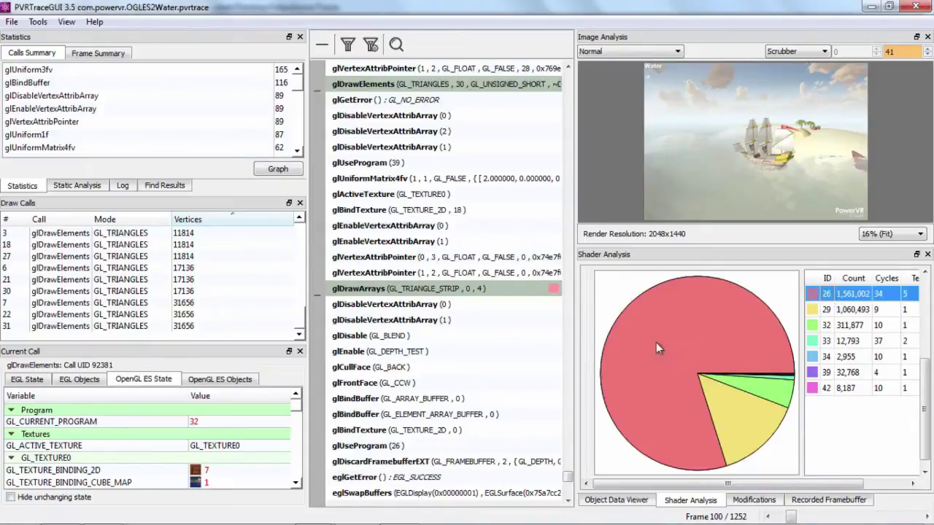
scroll(655, 341, "up", 3)
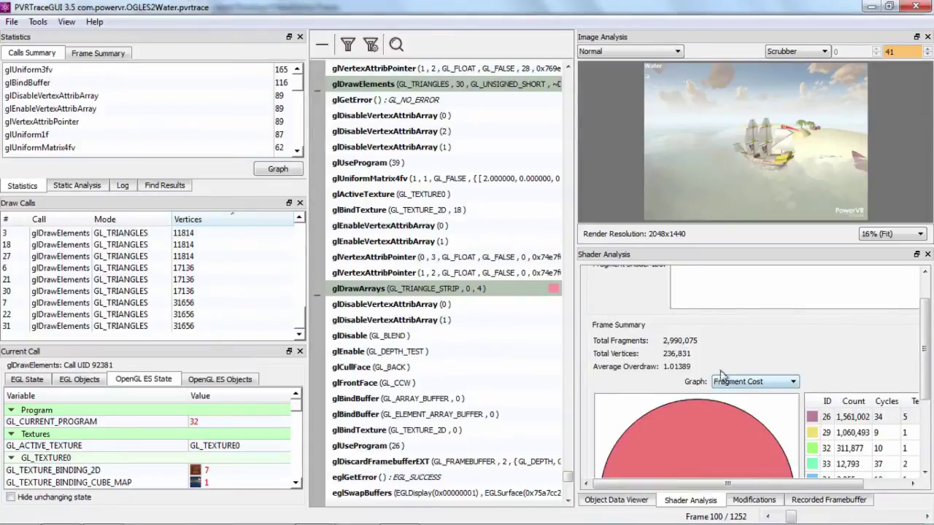
scroll(661, 368, "up", 2)
scroll(661, 365, "down", 3)
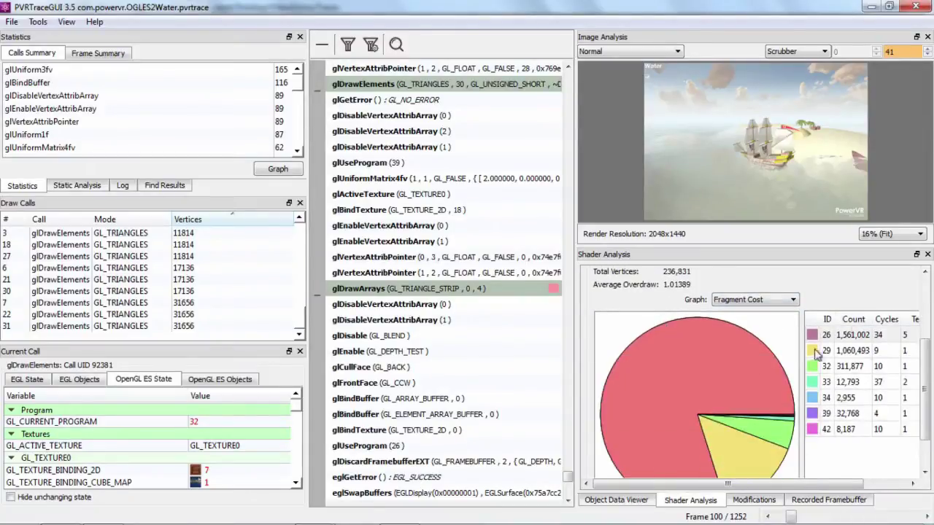
left_click(859, 337)
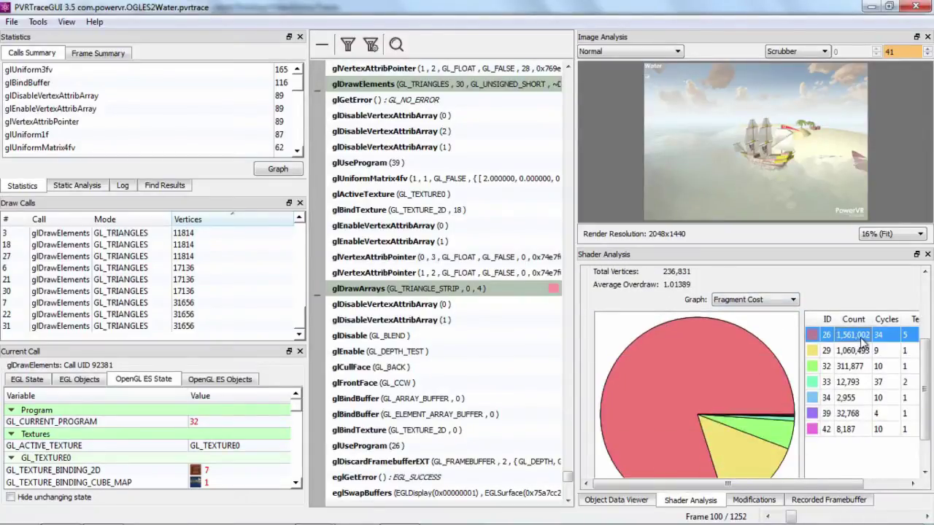
left_click_drag(804, 483, 848, 483)
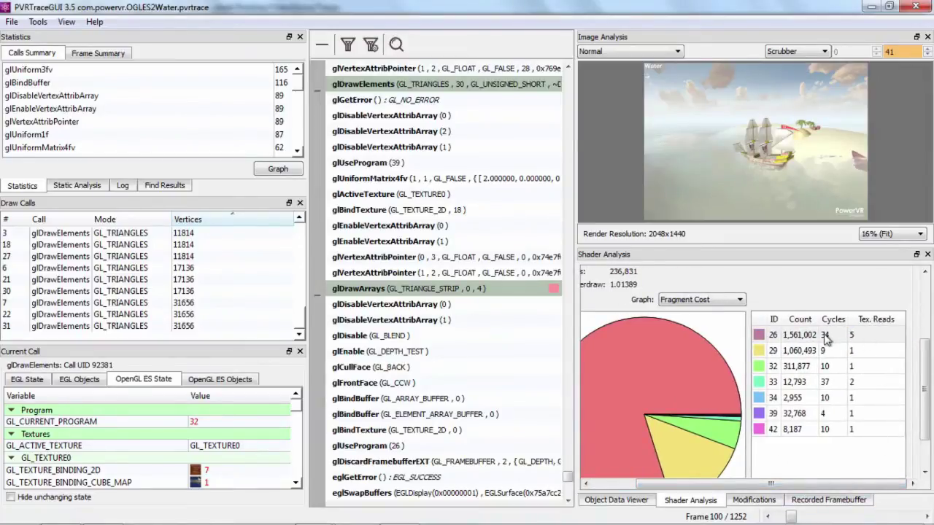
left_click_drag(761, 485, 723, 485)
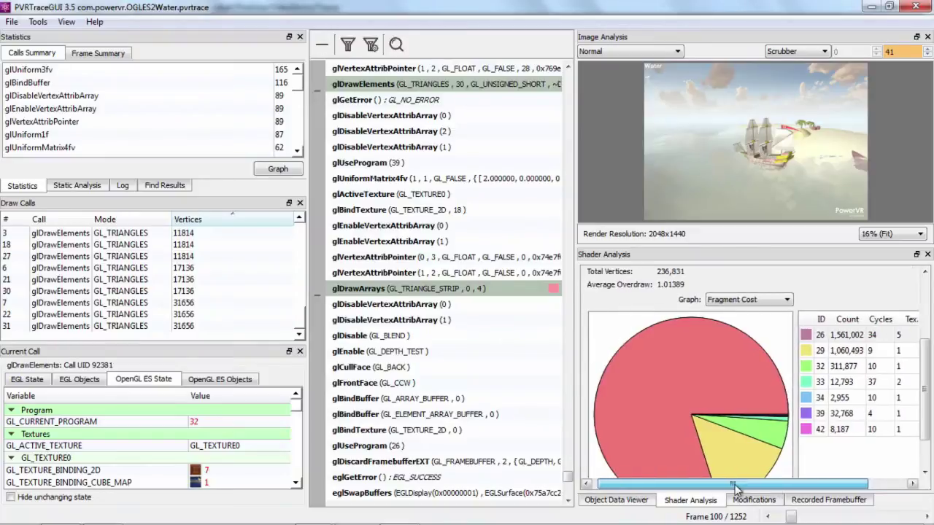
Step: Open the fragment shader source behind program 26's chart slice, enlarge the viewer, and examine the per-line cost around the vWaterToEyeCube lookup
double_click(684, 370)
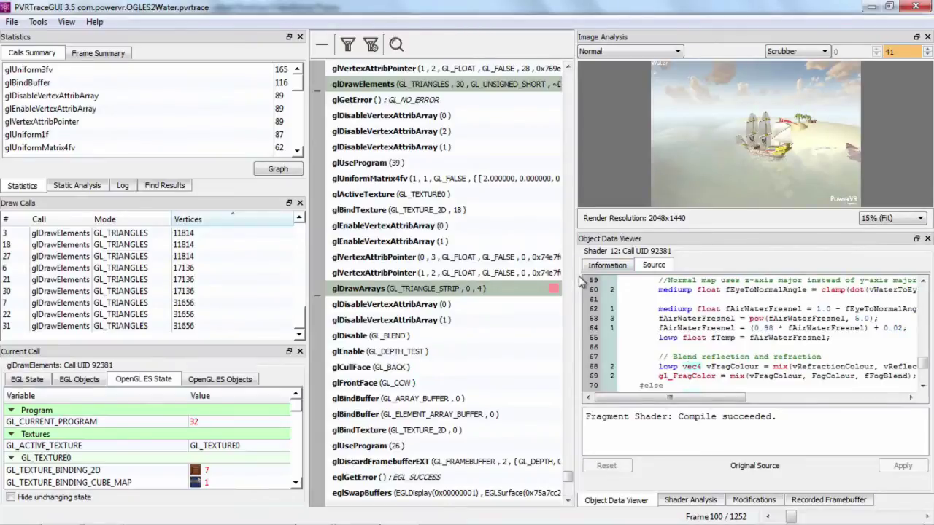
left_click_drag(570, 275, 512, 274)
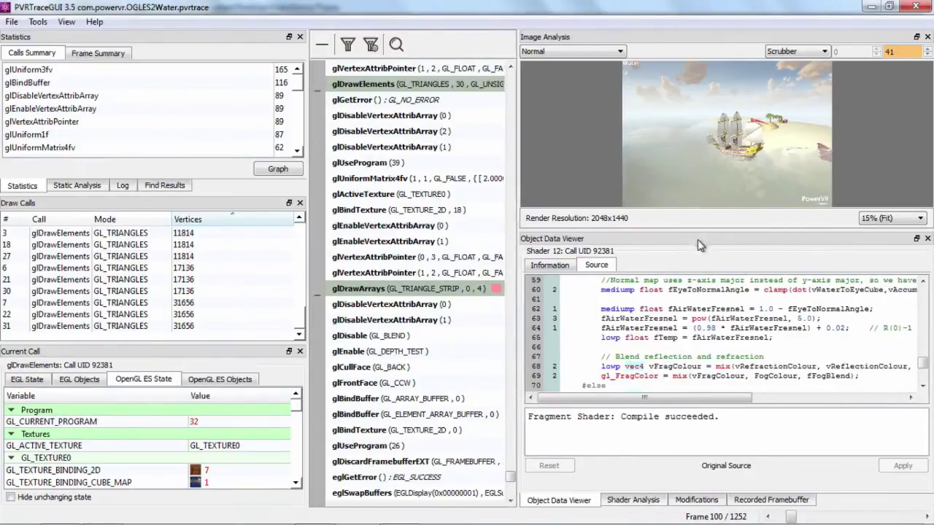
left_click_drag(694, 230, 693, 200)
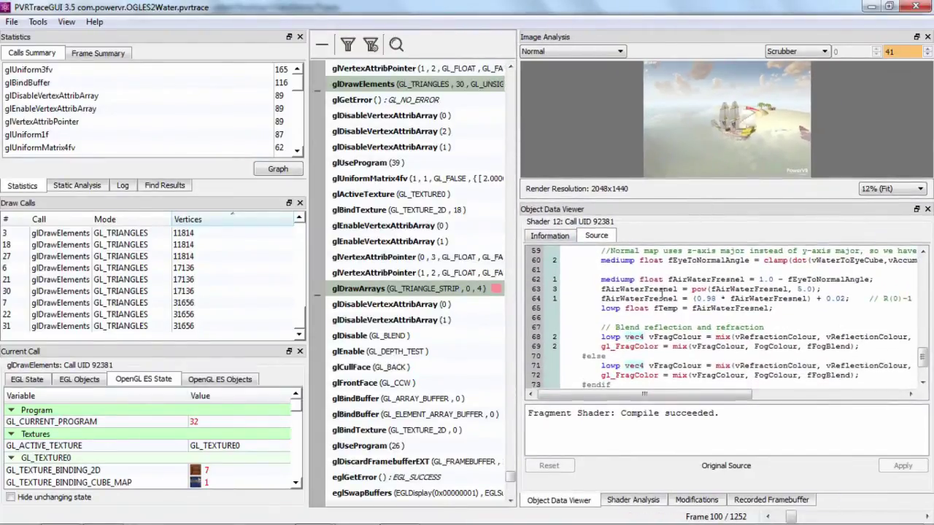
scroll(662, 294, "up", 2)
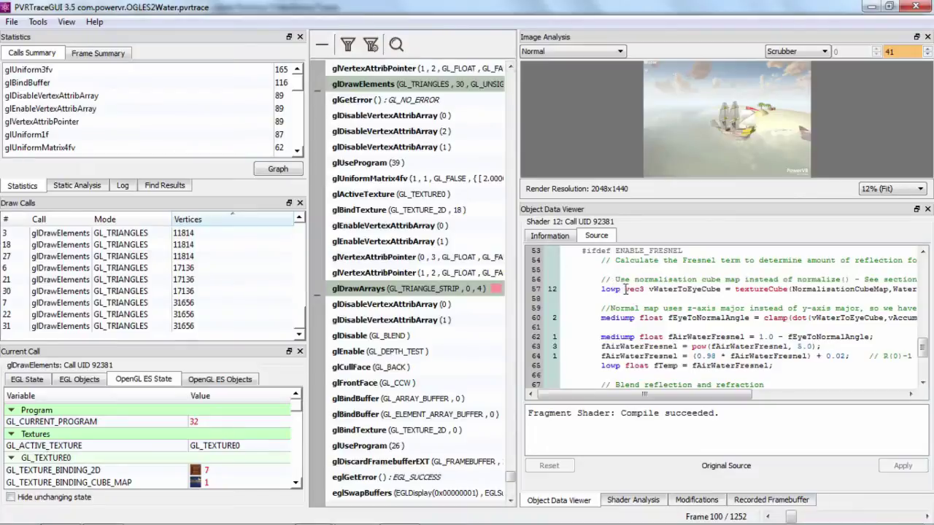
left_click_drag(634, 289, 717, 289)
left_click(713, 289)
Step: Replace the mix expression assigned to gl_FragColor on line 69 of the fragment shader with vec4(1.0) and apply the modified source
scroll(794, 336, "down", 3)
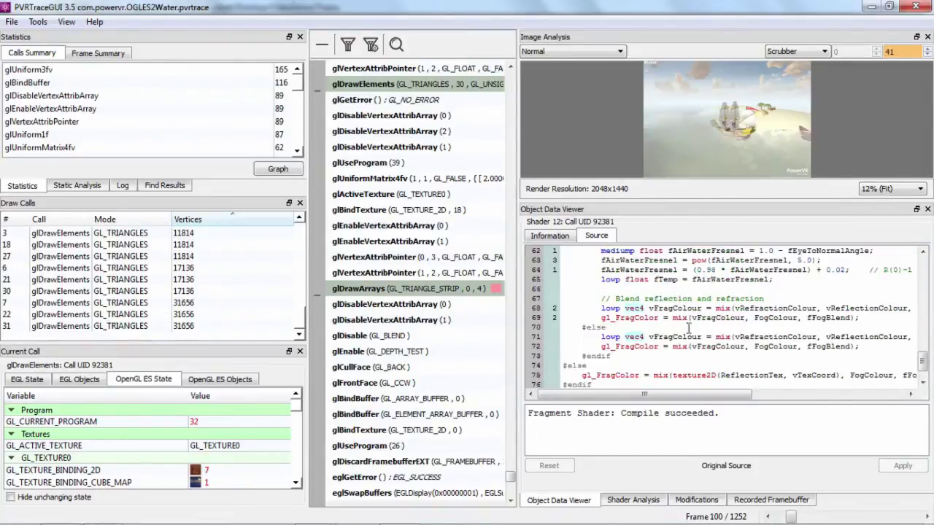
left_click_drag(673, 318, 854, 317)
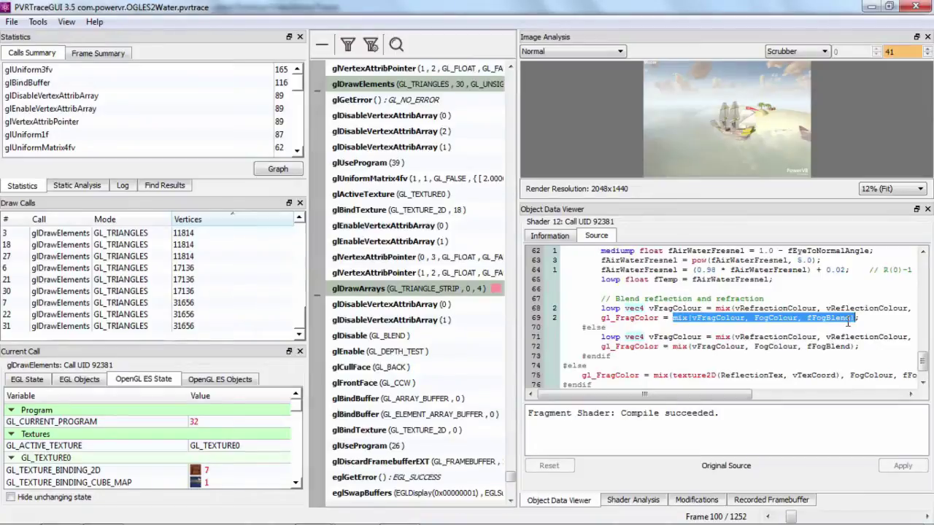
key("Delete")
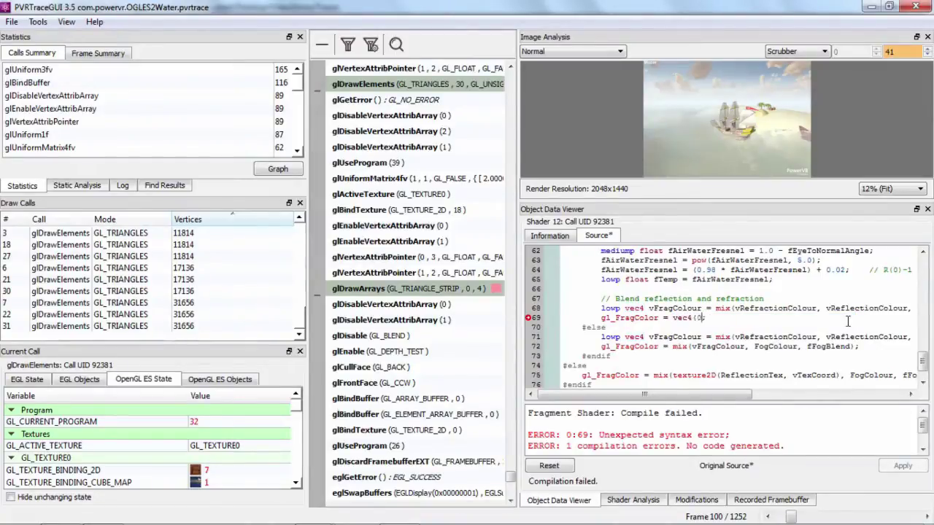
type("vec4(1.0);")
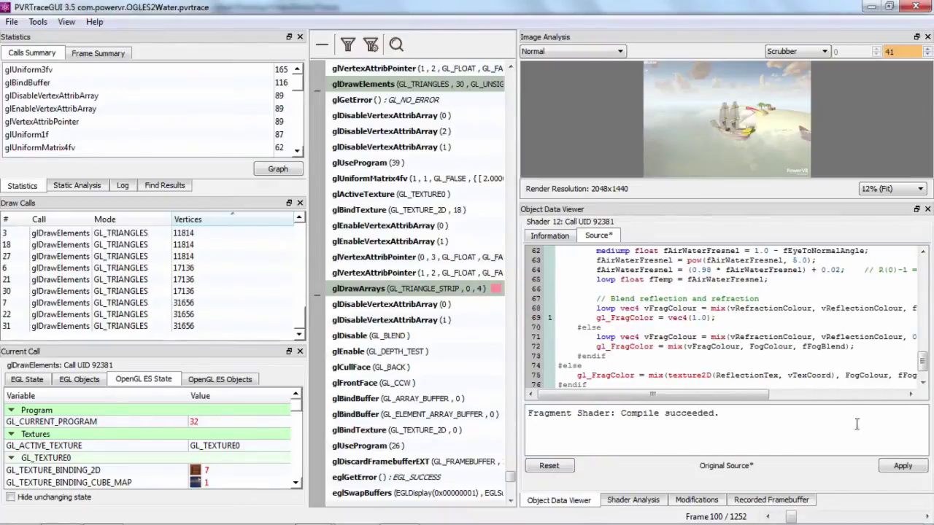
left_click(903, 465)
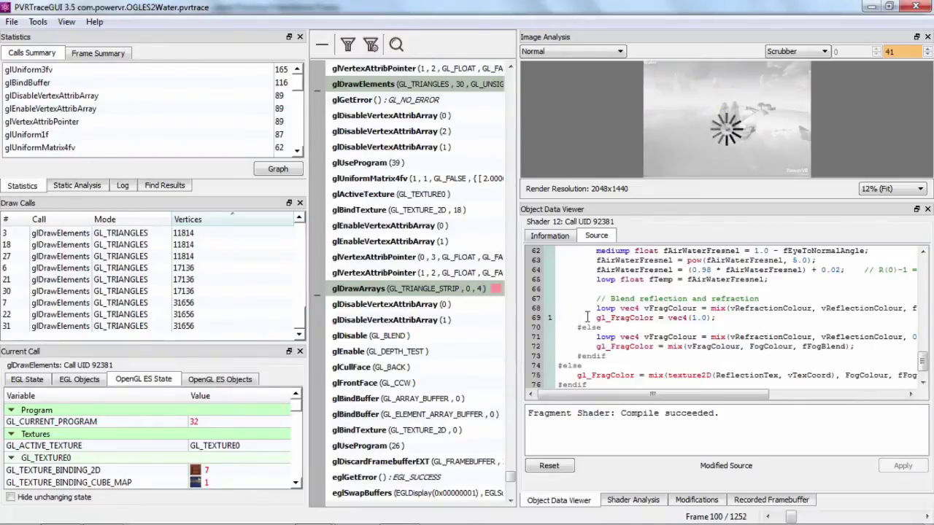
Step: Examine the re-rendered frame up close and as a whole, and pick a pixel on the water surface
scroll(713, 153, "up", 2)
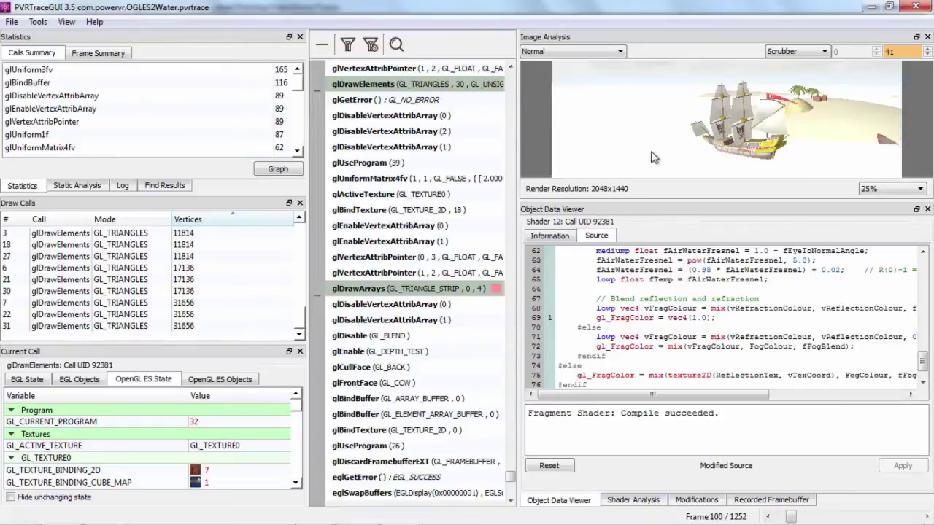
left_click(614, 113)
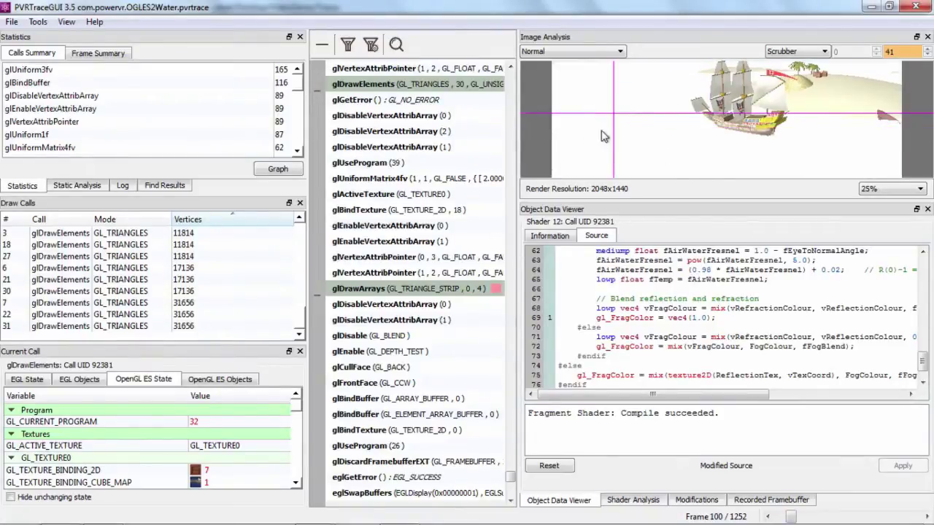
scroll(607, 135, "down", 2)
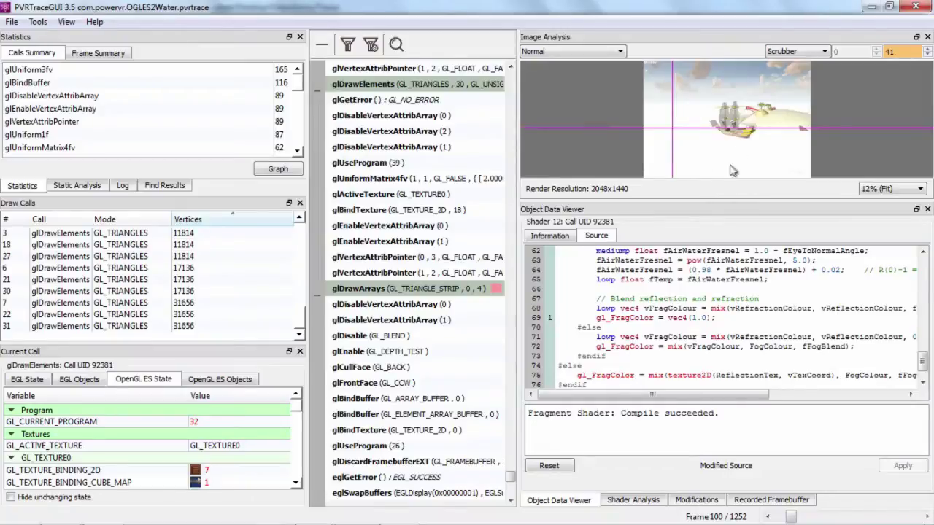
scroll(710, 100, "up", 3)
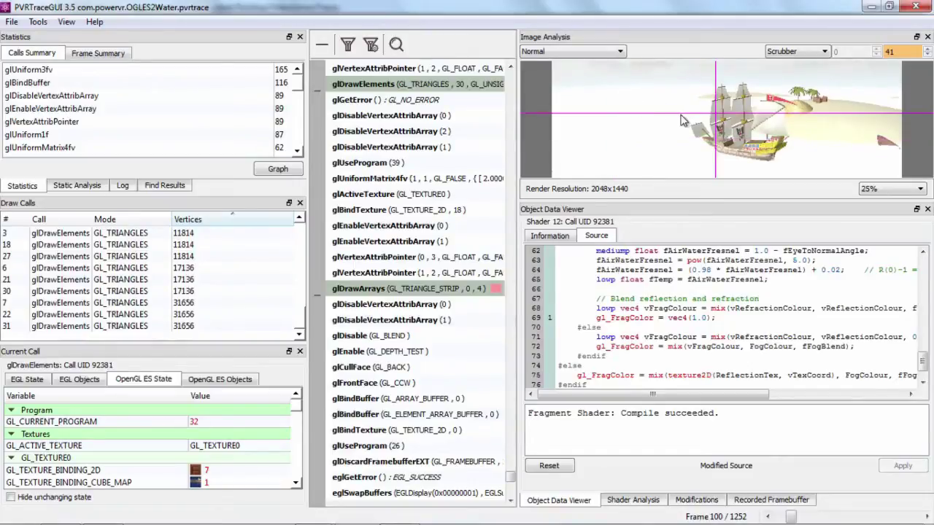
scroll(683, 120, "down", 3)
left_click(688, 139)
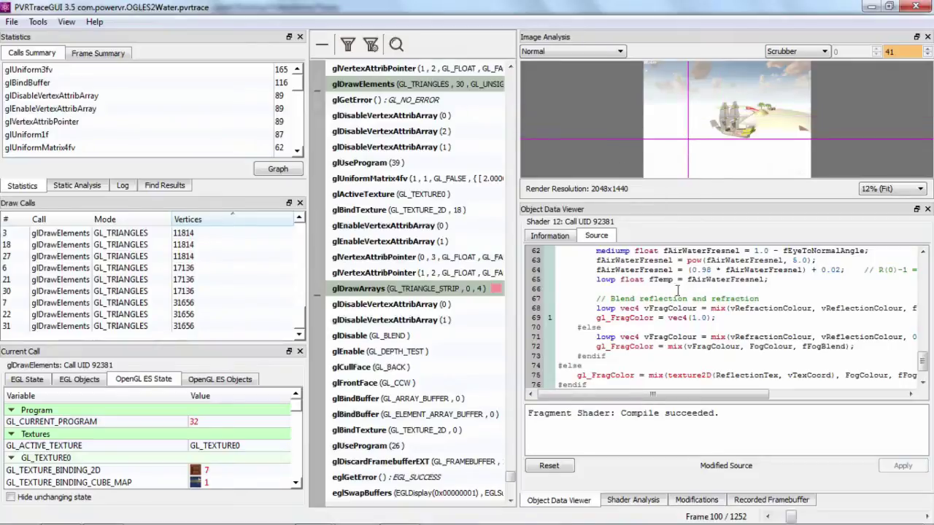
Step: Recheck program 26 in the Fragment Cost analysis, and make the image view taller to review the selected pixel's shader details
left_click(643, 500)
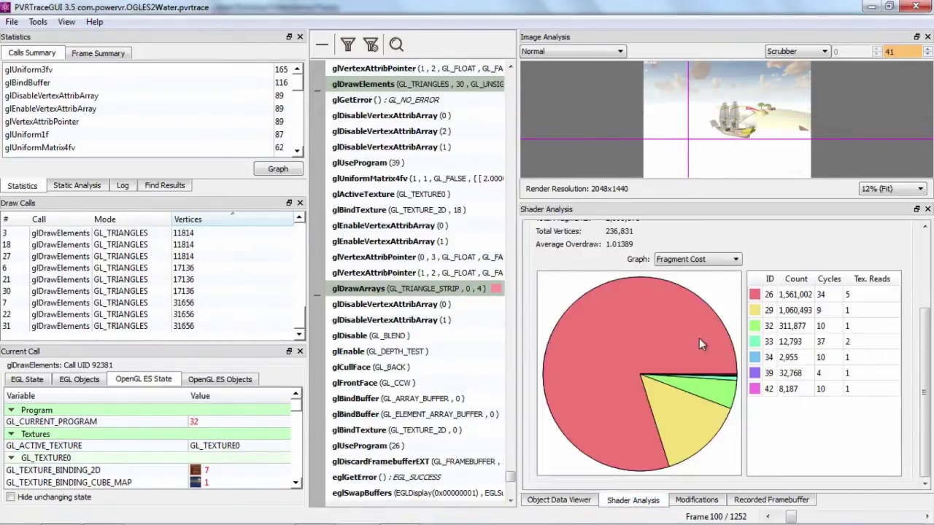
left_click(794, 295)
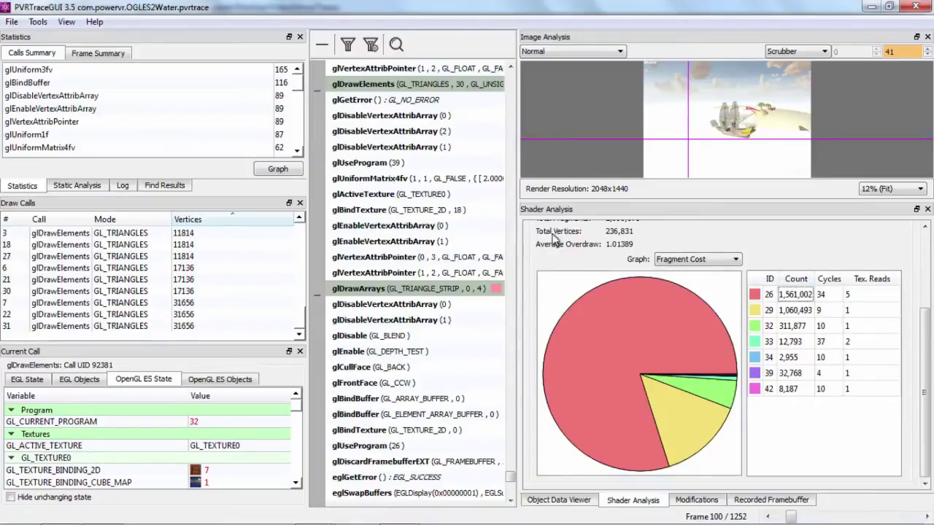
left_click_drag(660, 201, 660, 230)
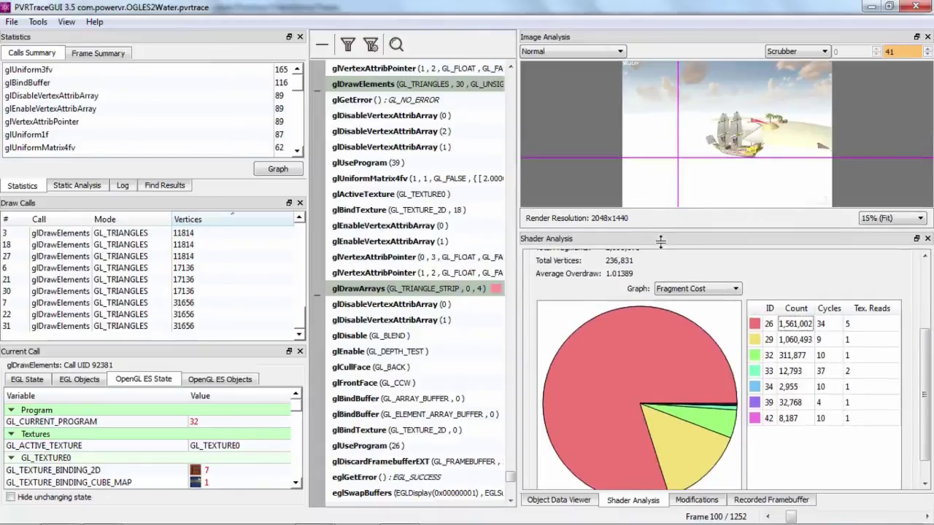
scroll(704, 270, "up", 3)
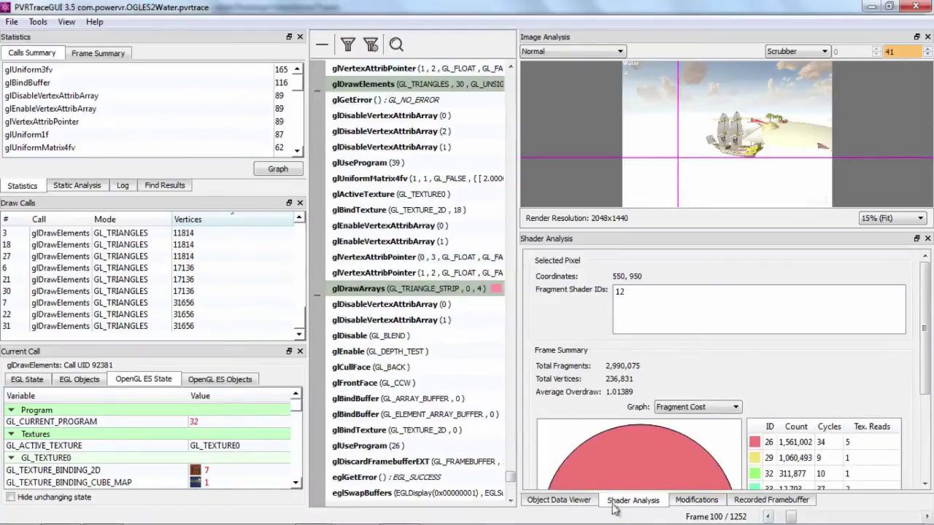
Step: Disable the glShaderSource modification of Shader 12 and apply the change to the frame
left_click(697, 504)
left_click(562, 295)
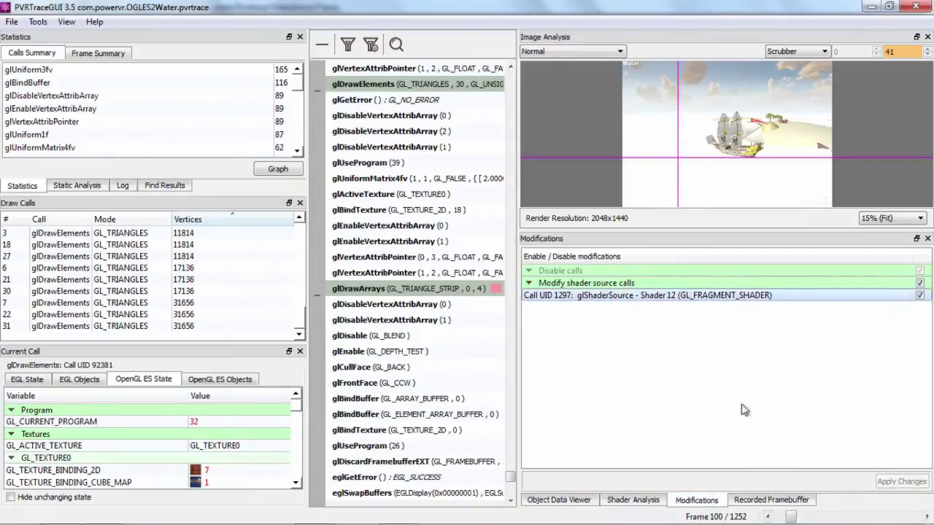
left_click(919, 292)
left_click(905, 482)
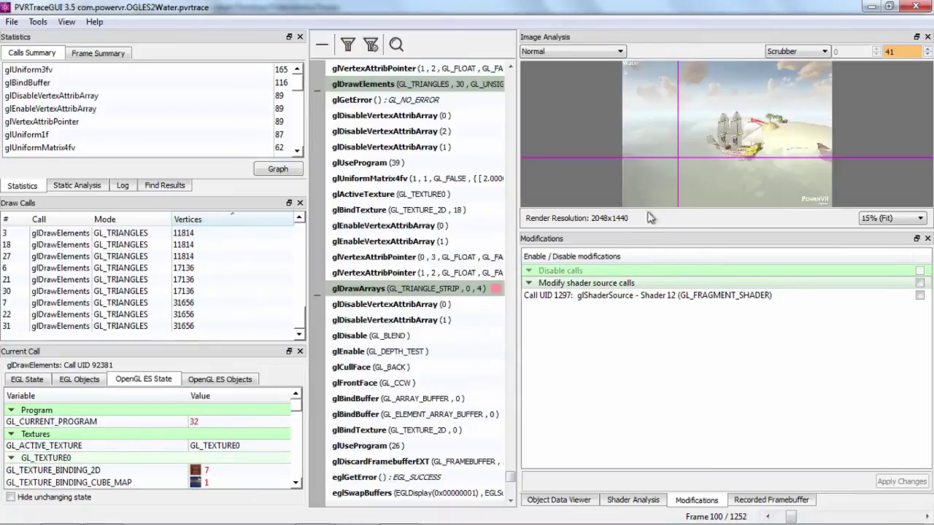
Step: Bring the shader analysis back into view and set the image analysis rendering to PowerVR Depth Complexity
mouse_move(644, 519)
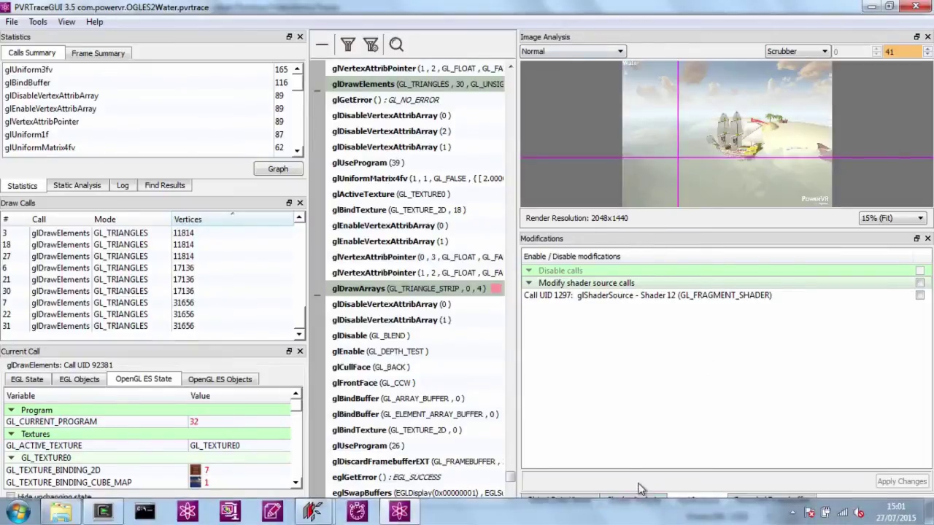
left_click(625, 500)
left_click(551, 50)
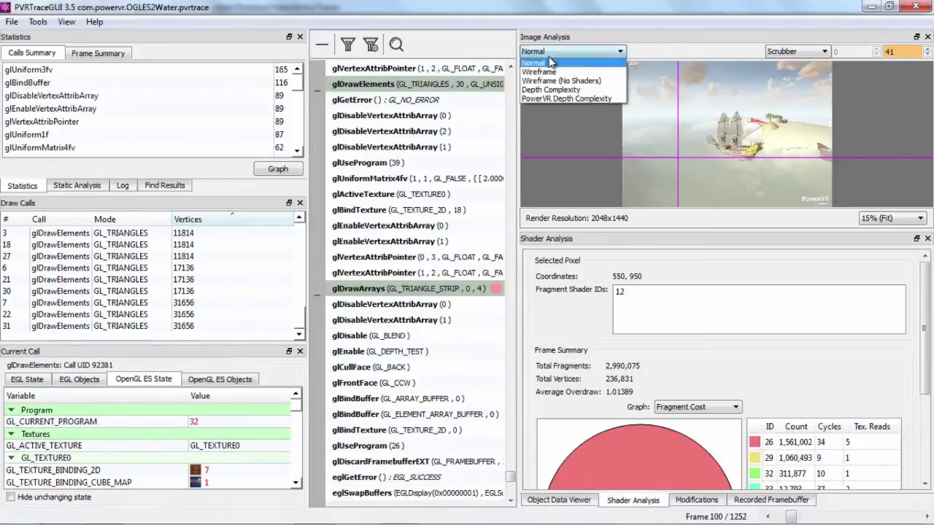
left_click(566, 97)
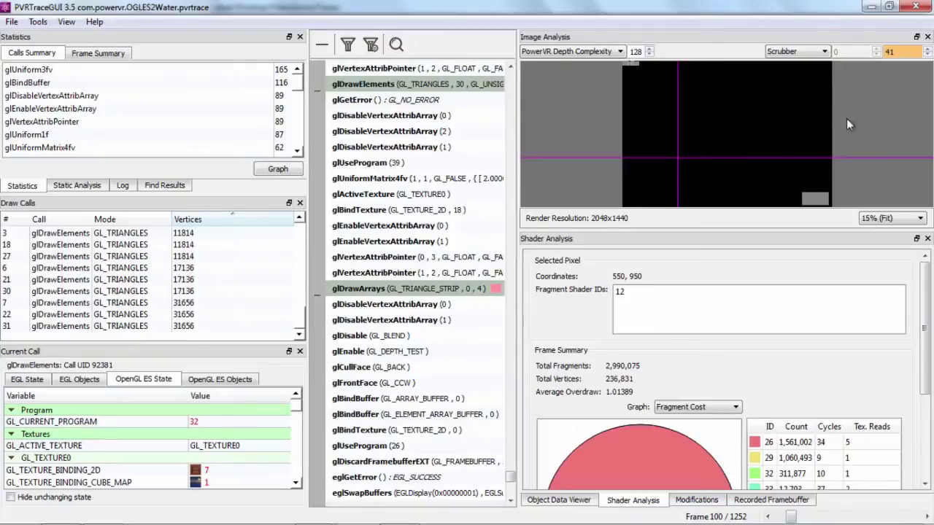
Step: Examine the depth complexity image up close and inspect the fragment shader IDs of pixels in the scene and on the title text
scroll(642, 75, "up", 1)
left_click_drag(623, 86, 794, 198)
scroll(564, 69, "up", 1)
left_click(548, 83)
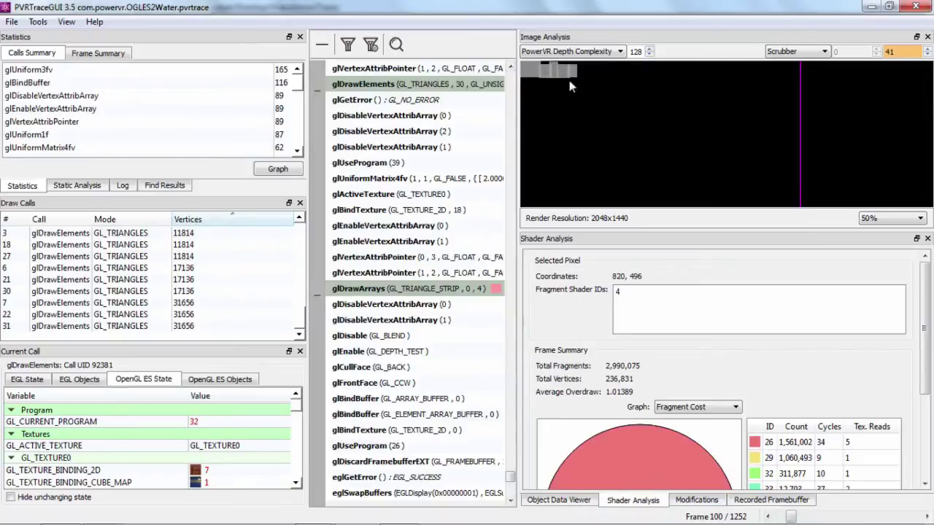
scroll(642, 112, "down", 2)
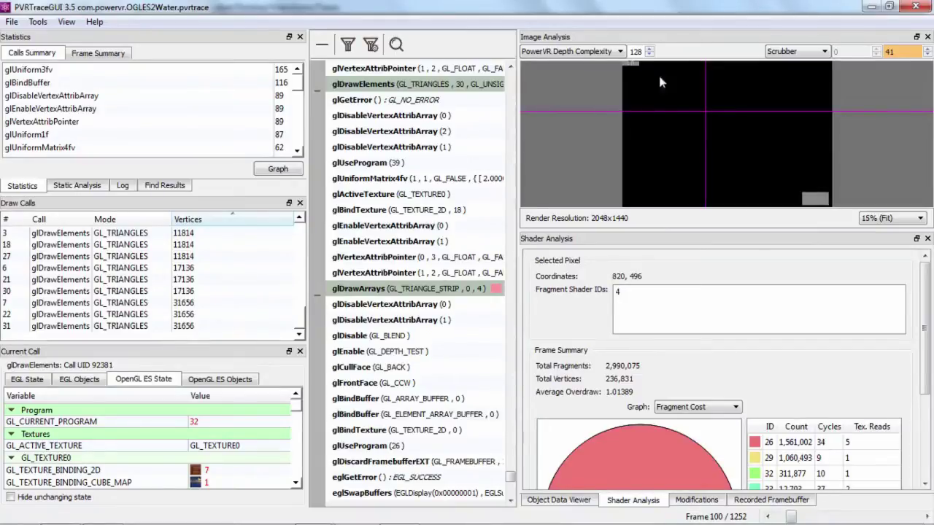
left_click(679, 92)
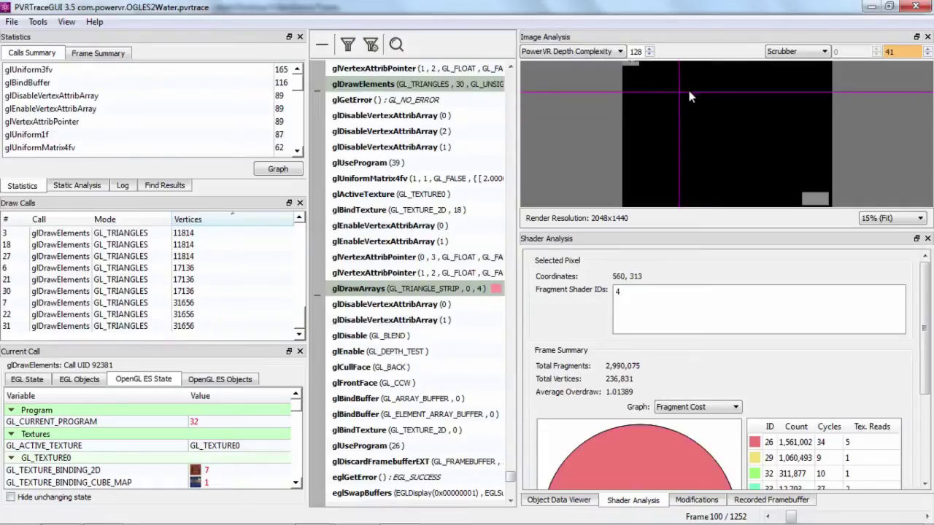
left_click(626, 64)
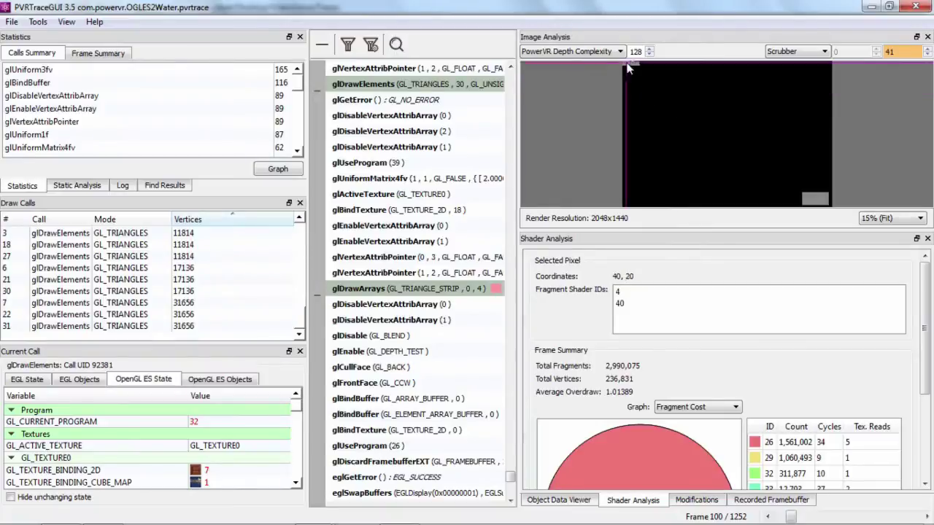
Step: Examine the title text in the depth complexity image at 100% zoom, comparing the fragment shader IDs of single and overlapping glyph pixels
scroll(624, 63, "up", 1)
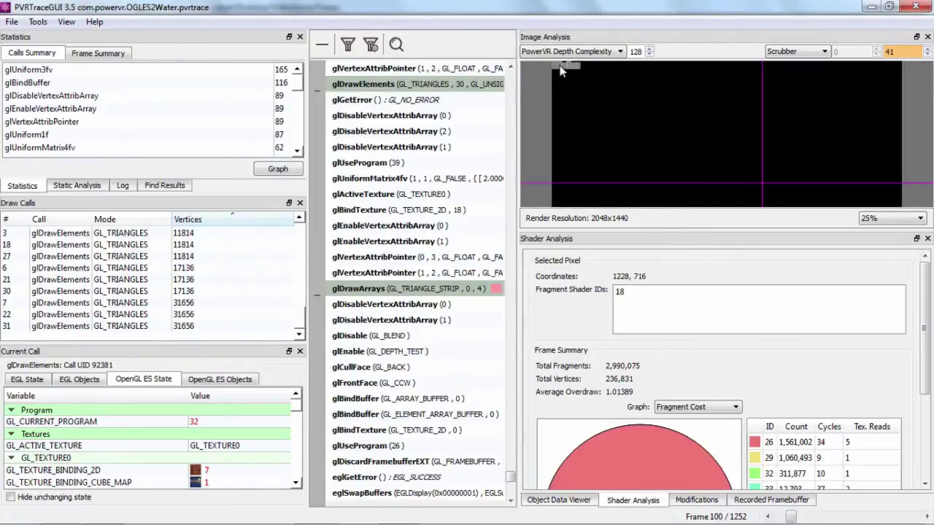
left_click(559, 67)
scroll(559, 67, "up", 1)
left_click_drag(875, 168, 524, 84)
left_click(524, 85)
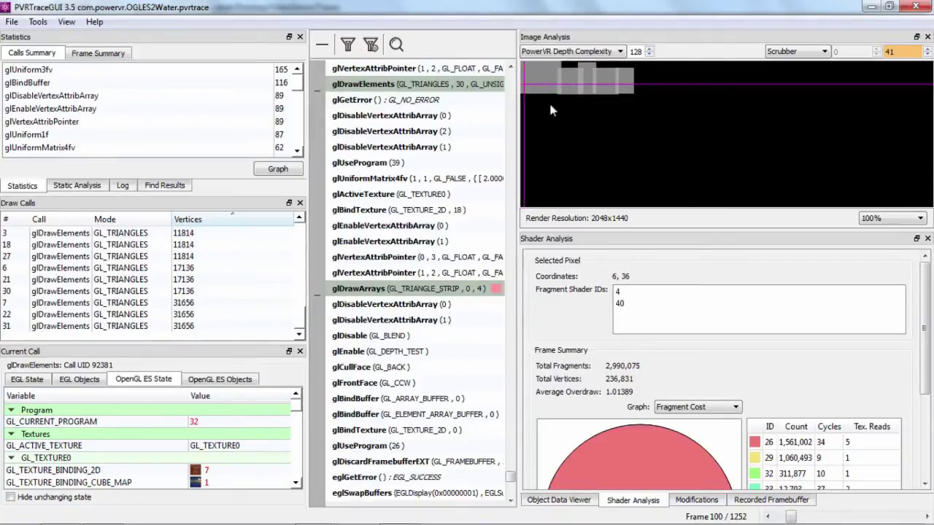
left_click(544, 81)
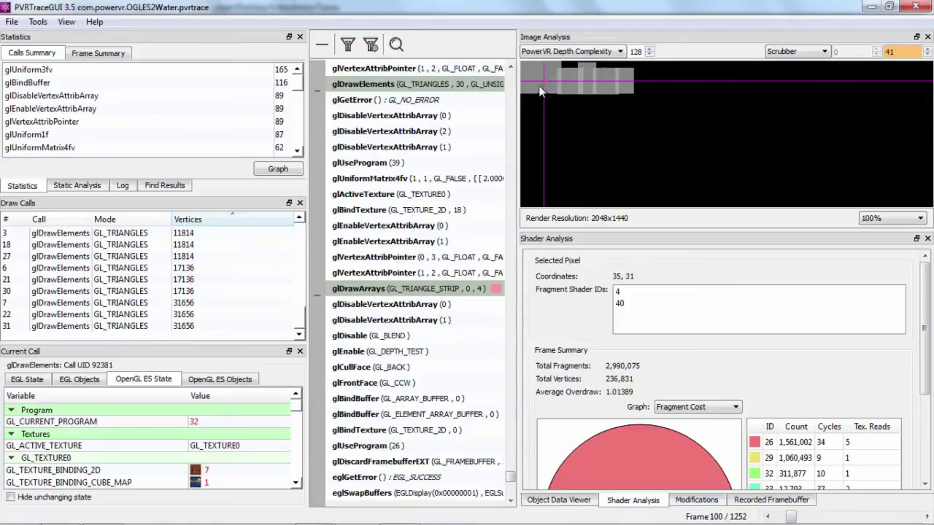
left_click(558, 80)
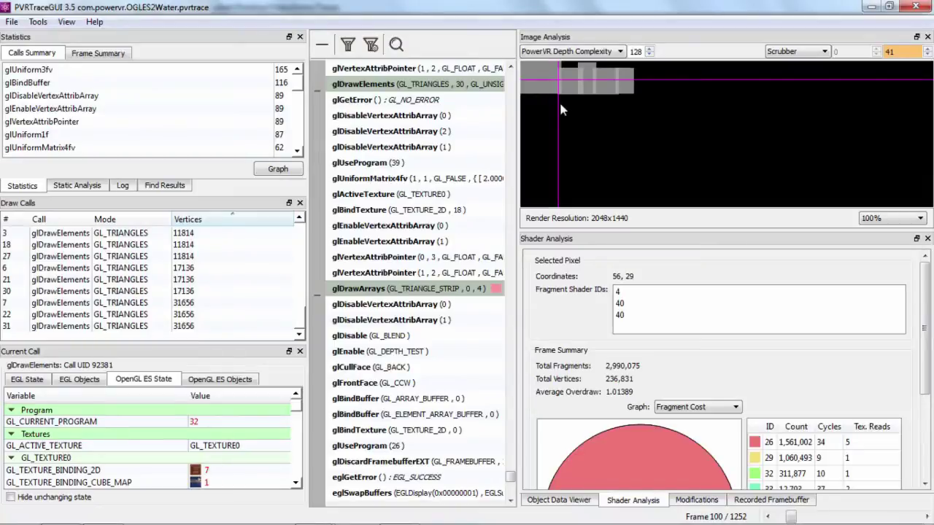
left_click(543, 78)
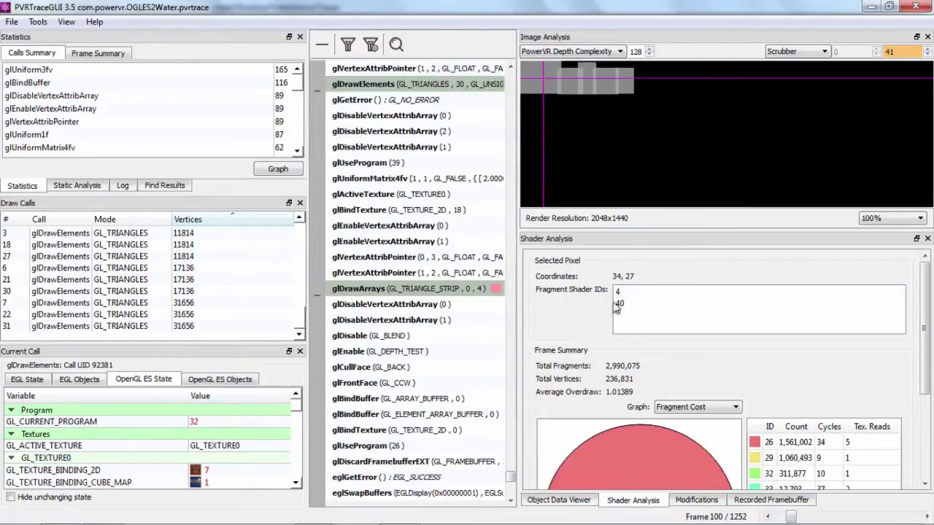
Step: Fit the whole depth complexity image in view and compare the fragment shader IDs of the title, PowerVR logo and scene pixels
double_click(653, 165)
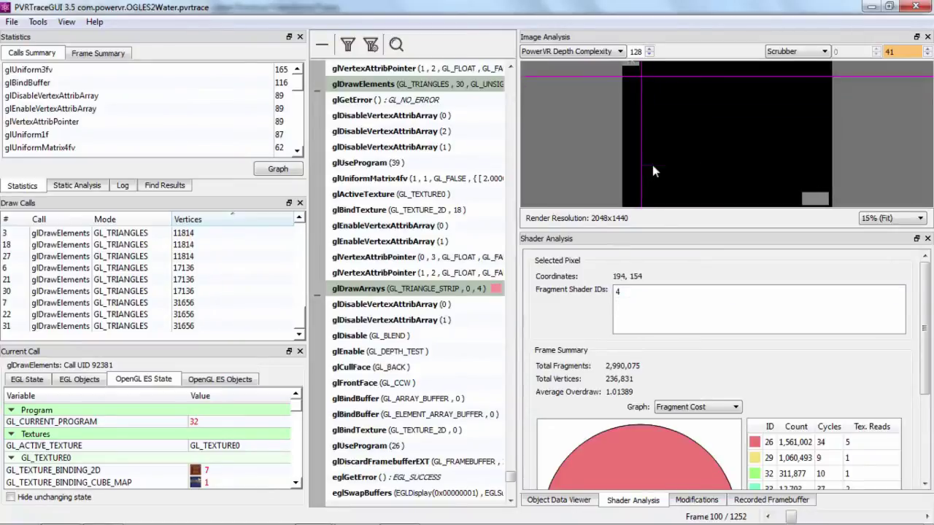
left_click(626, 67)
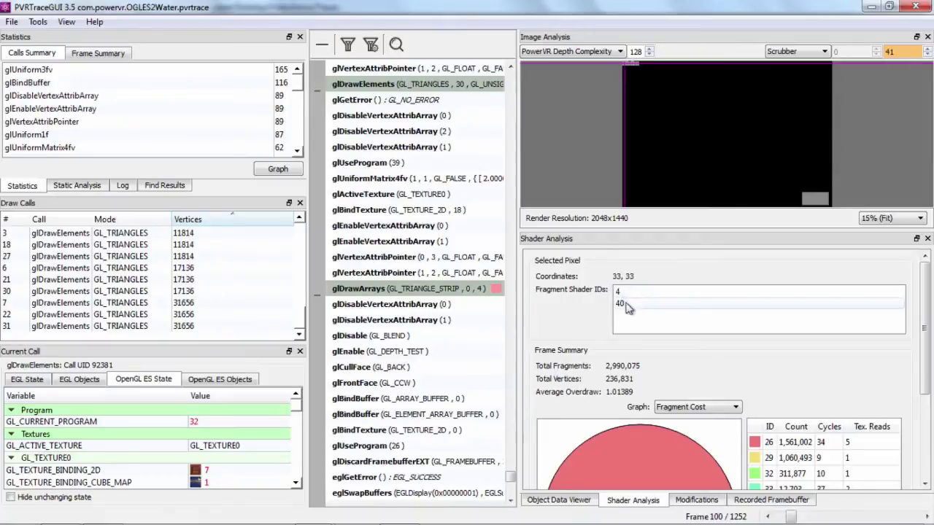
left_click(814, 201)
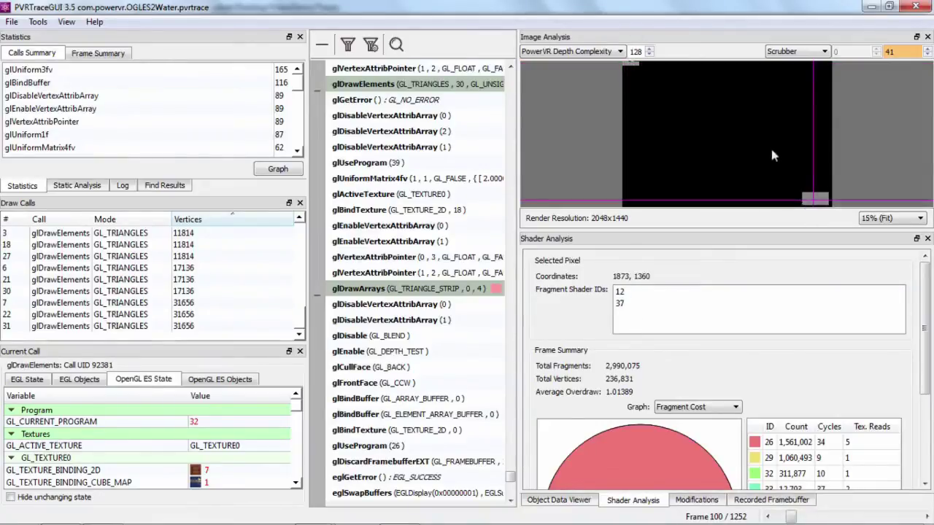
left_click(751, 142)
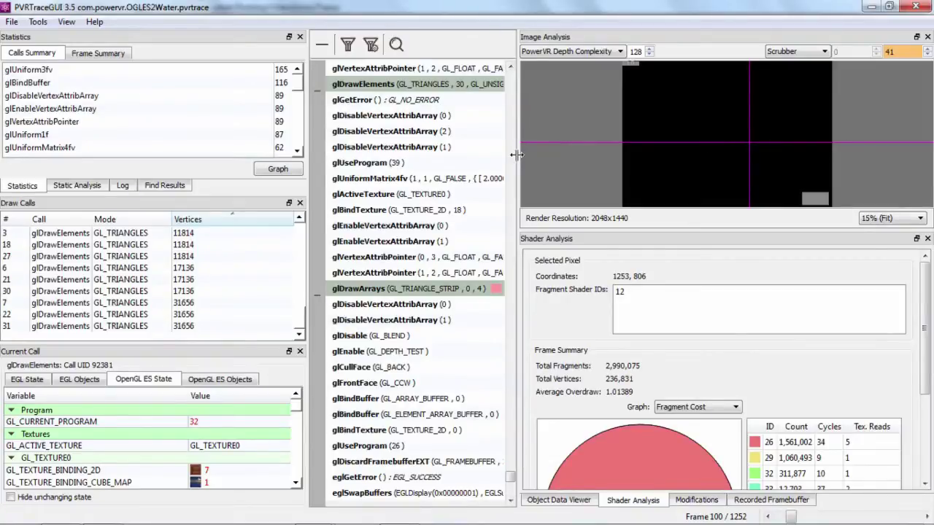
Step: Set the image analysis rendering to Normal and show the general information of Shader 12 in the object data
left_click(595, 51)
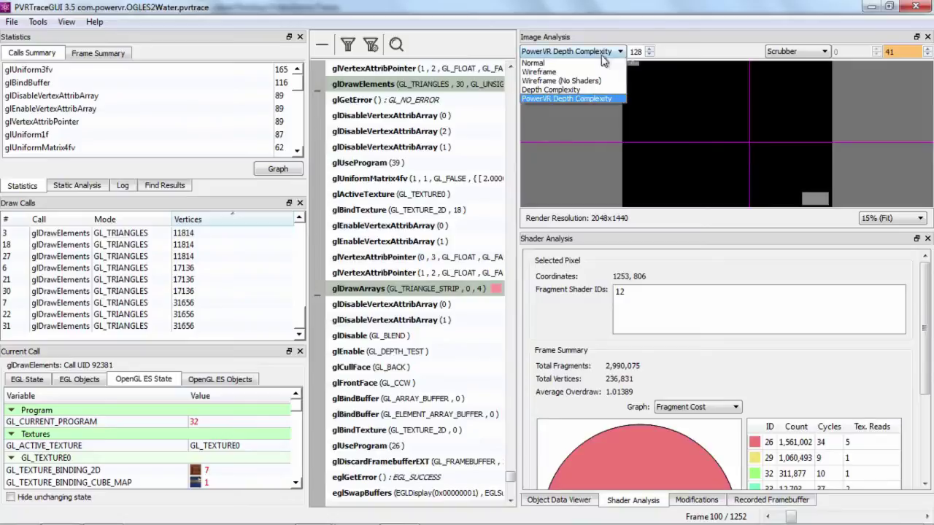
left_click(582, 64)
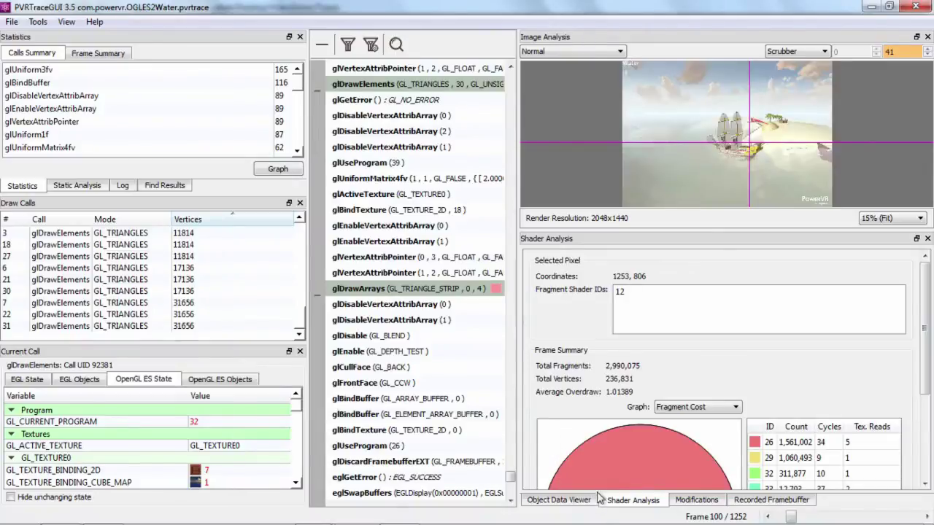
left_click(577, 507)
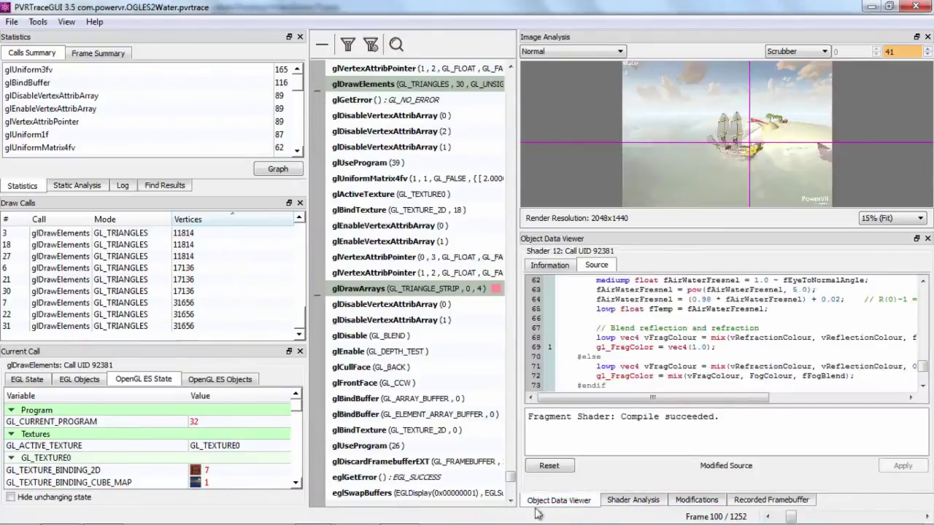
left_click(566, 266)
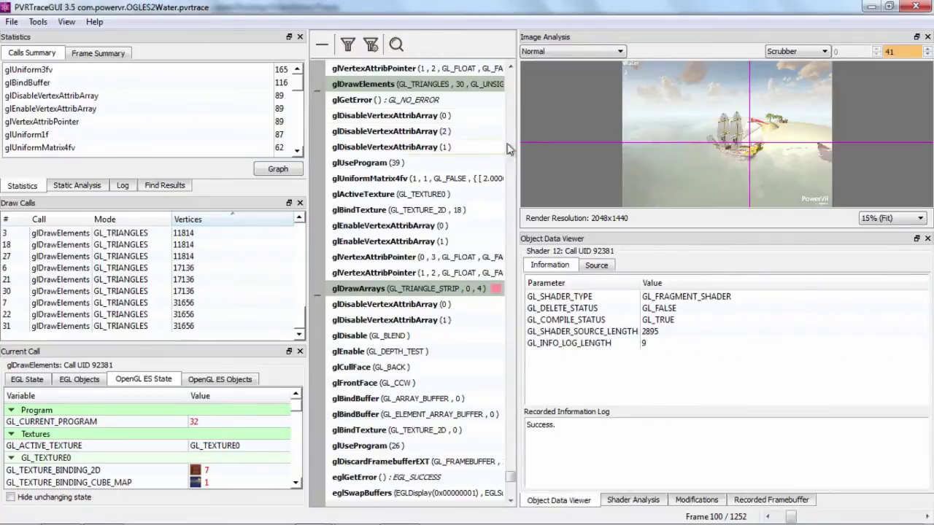
Step: Enlarge the call list and the current call state area, and sort the draw calls by number in ascending order from 0
left_click_drag(517, 154, 710, 172)
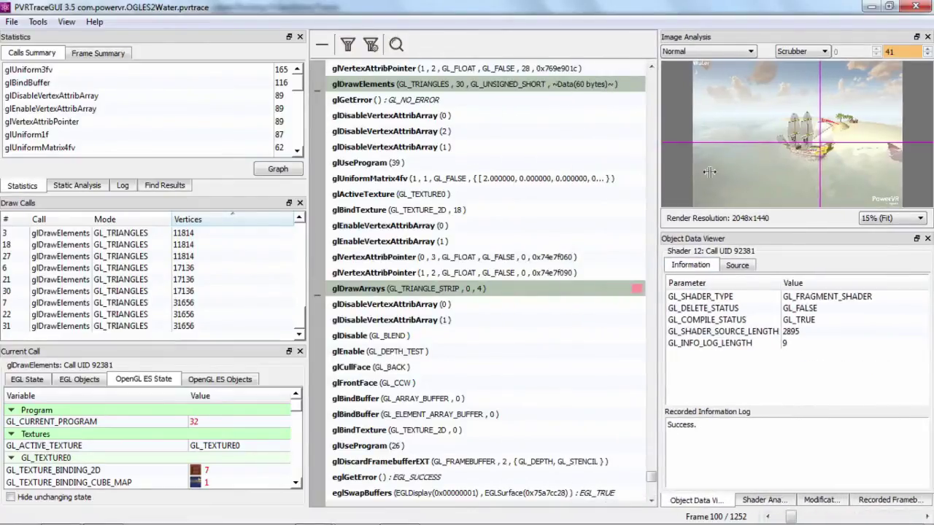
left_click(11, 220)
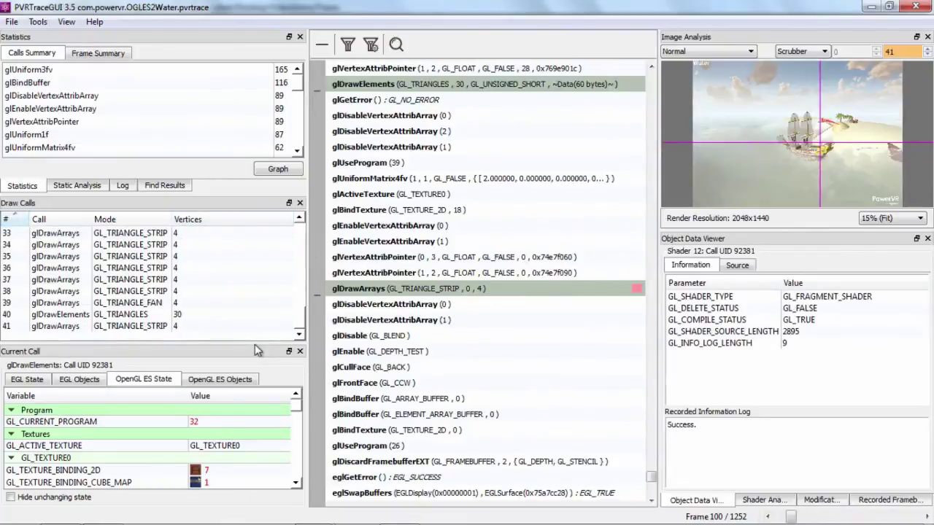
left_click_drag(257, 341, 257, 291)
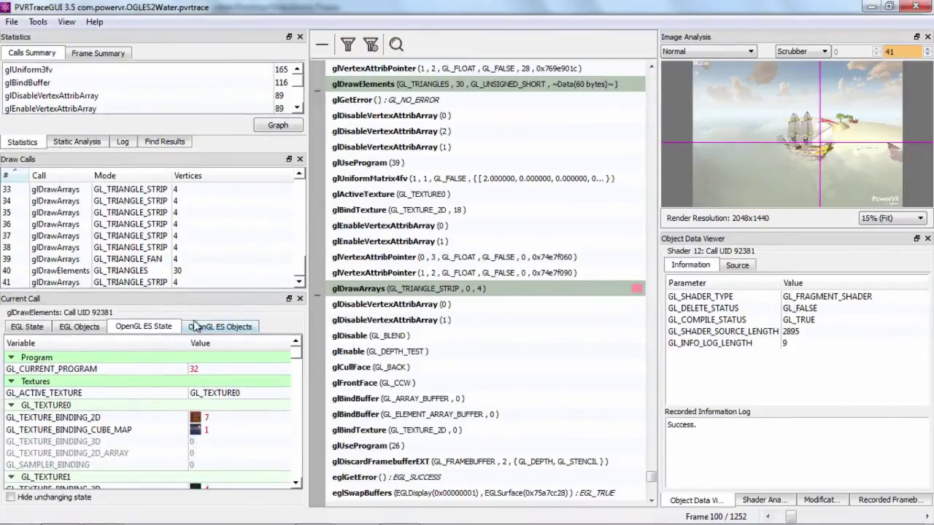
left_click(15, 176)
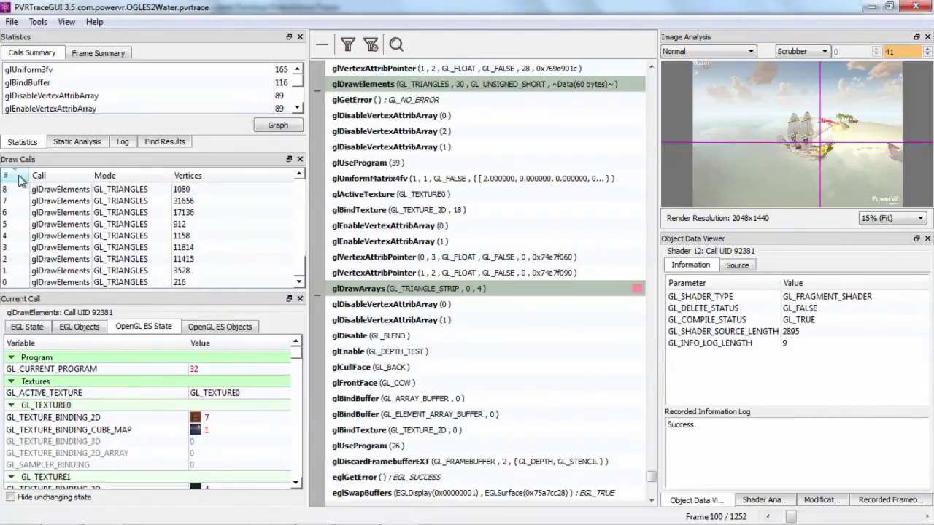
left_click(15, 176)
left_click_drag(302, 272, 291, 184)
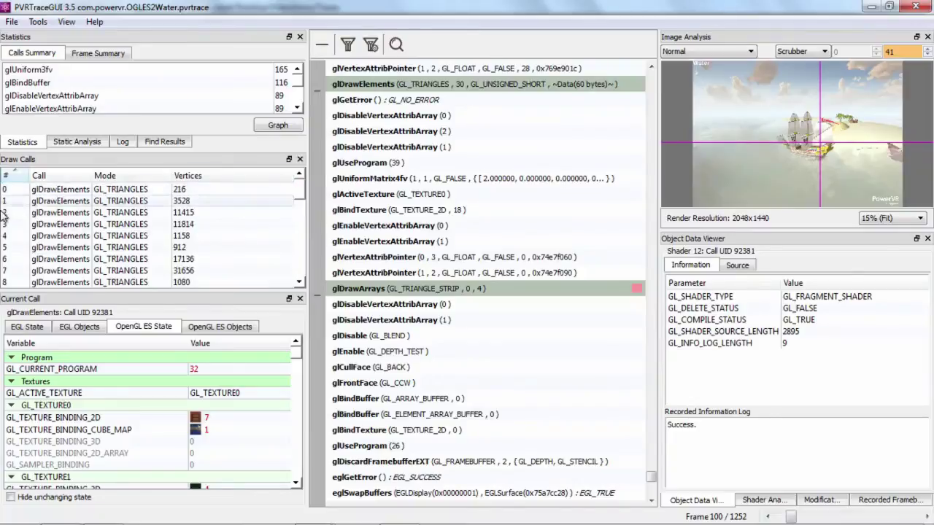
Step: Select draw call 1, hide its unchanging OpenGL ES state and locate the GL_BLEND variable
left_click(23, 201)
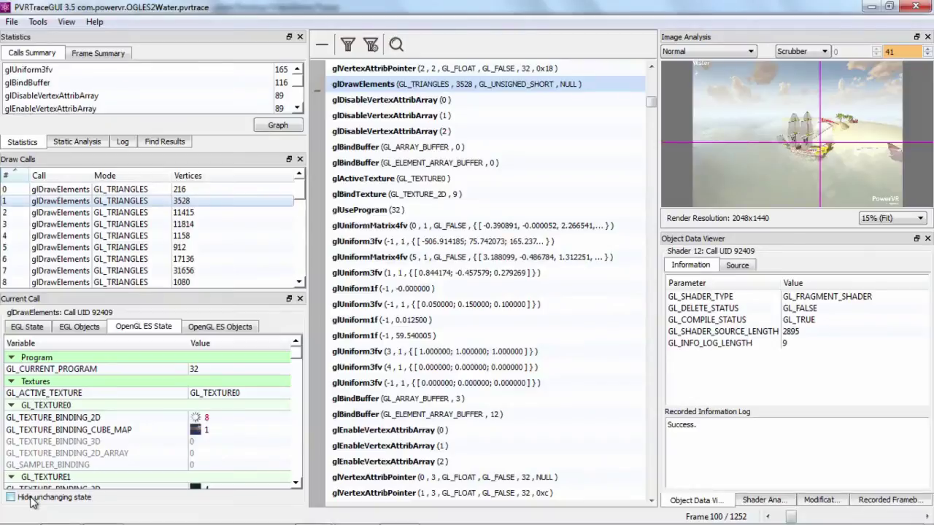
left_click(32, 498)
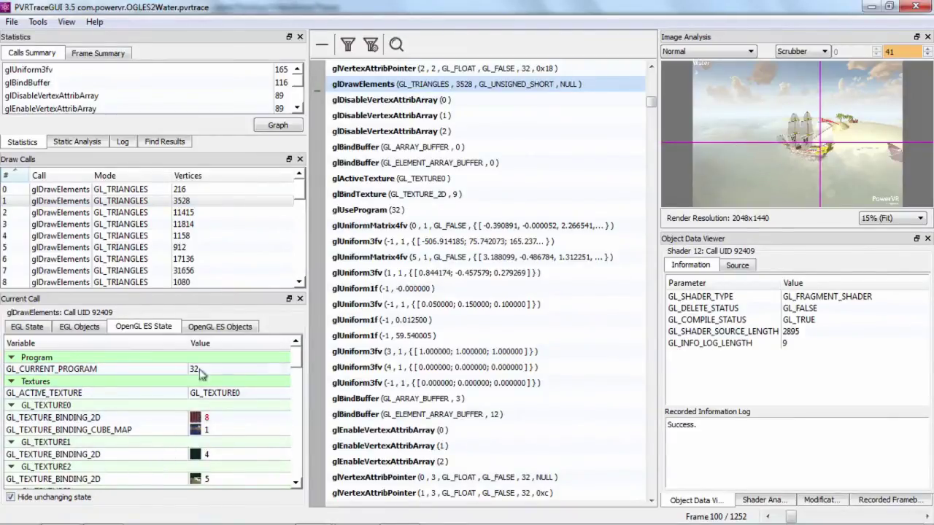
left_click_drag(296, 359, 298, 381)
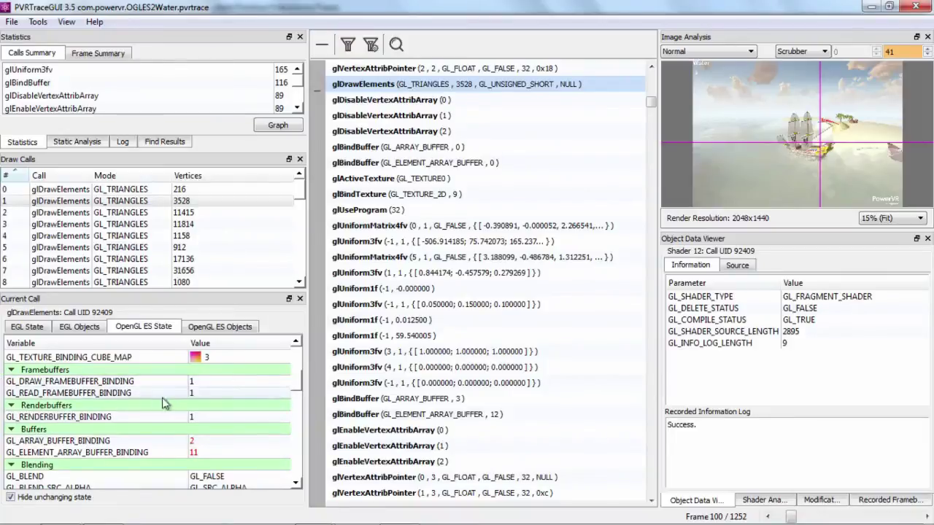
scroll(93, 432, "down", 2)
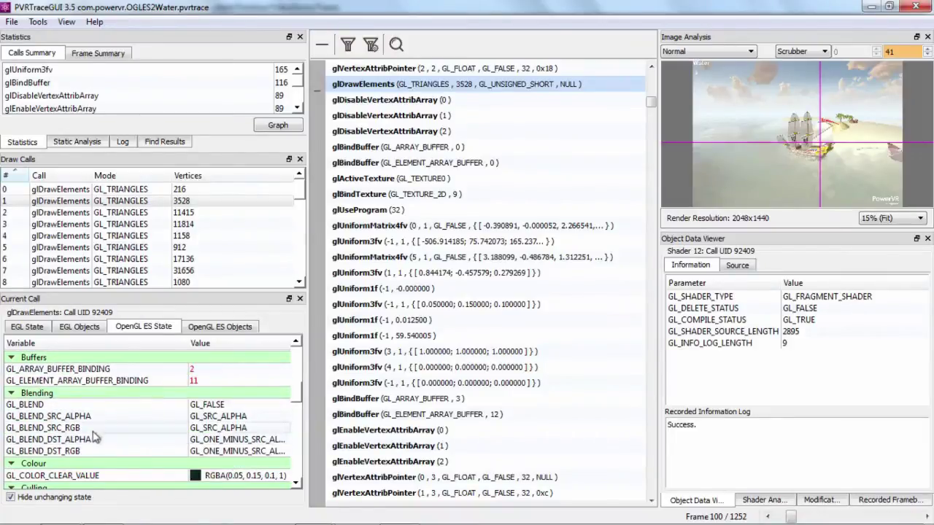
left_click(58, 406)
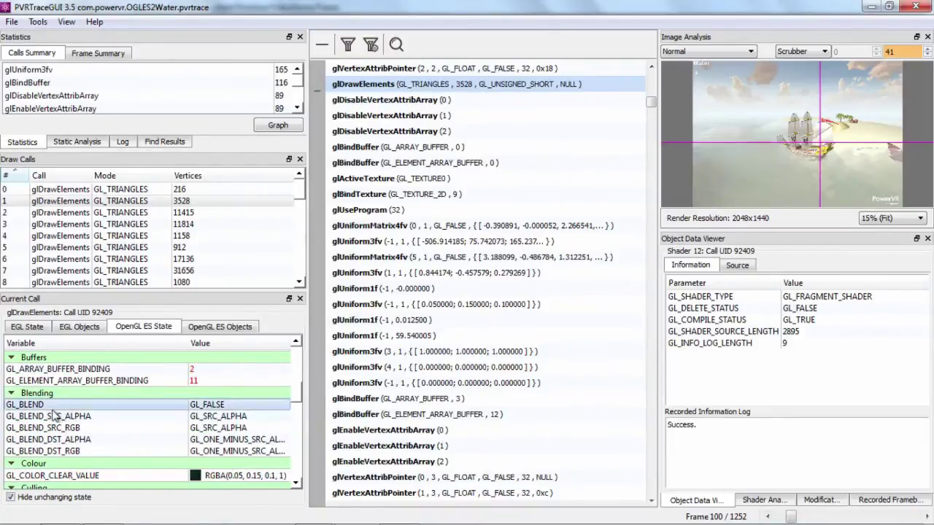
Step: Step through the draw calls from 2 to 37, checking the GL_BLEND state and buffer bindings of each selected call
left_click(48, 213)
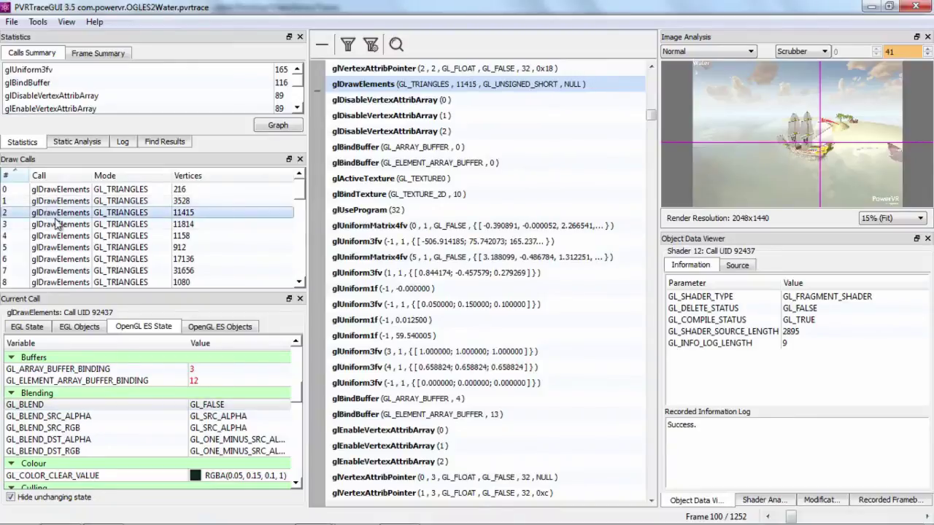
left_click(89, 237)
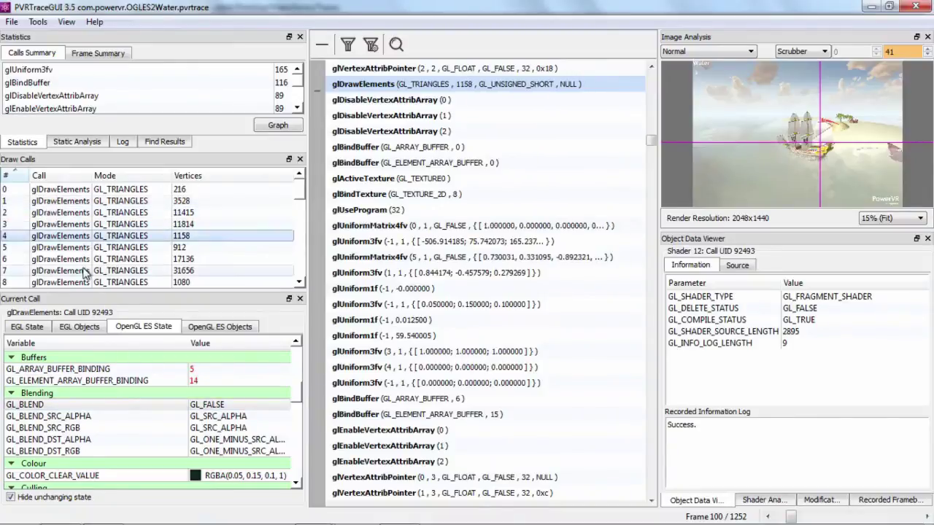
left_click(84, 272)
scroll(84, 270, "down", 2)
left_click(94, 236)
left_click(95, 212)
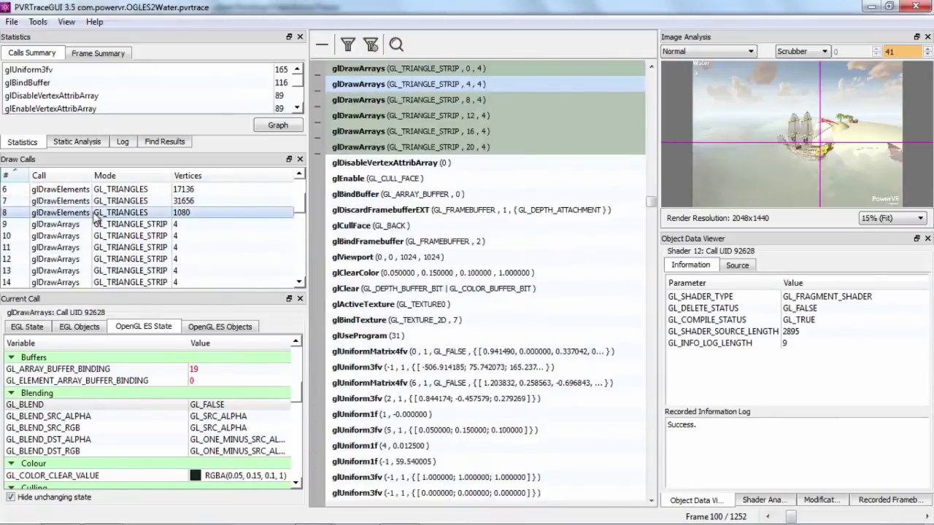
scroll(95, 219, "down", 2)
left_click(106, 224)
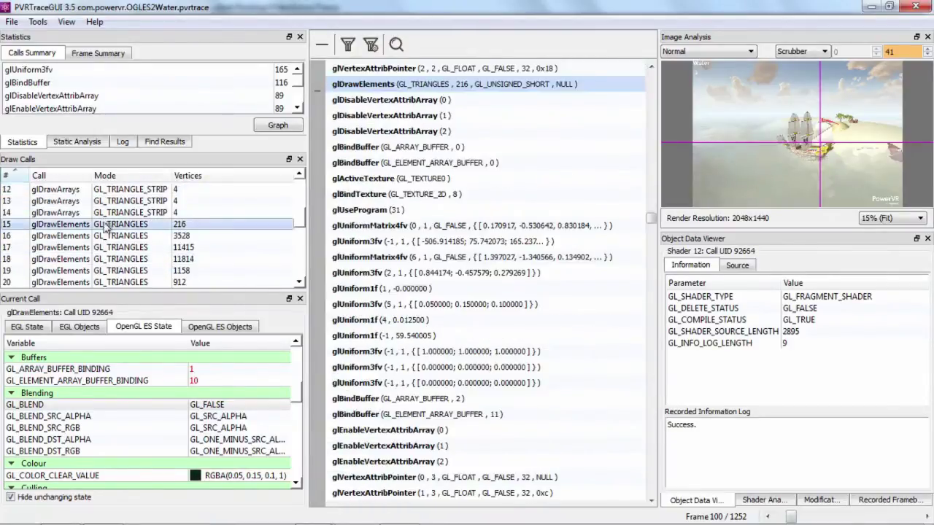
left_click(104, 248)
scroll(105, 249, "down", 2)
left_click(104, 248)
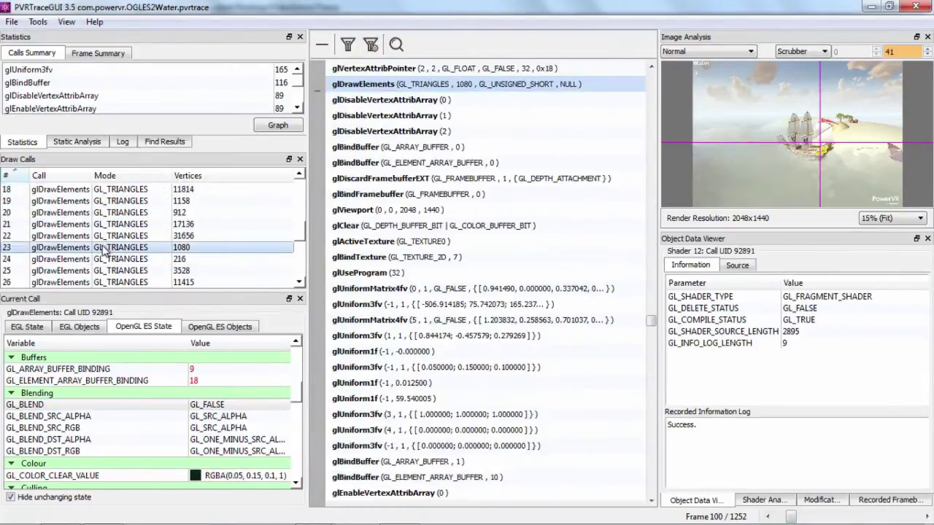
scroll(105, 248, "down", 2)
left_click(104, 249)
scroll(106, 250, "down", 2)
left_click(106, 248)
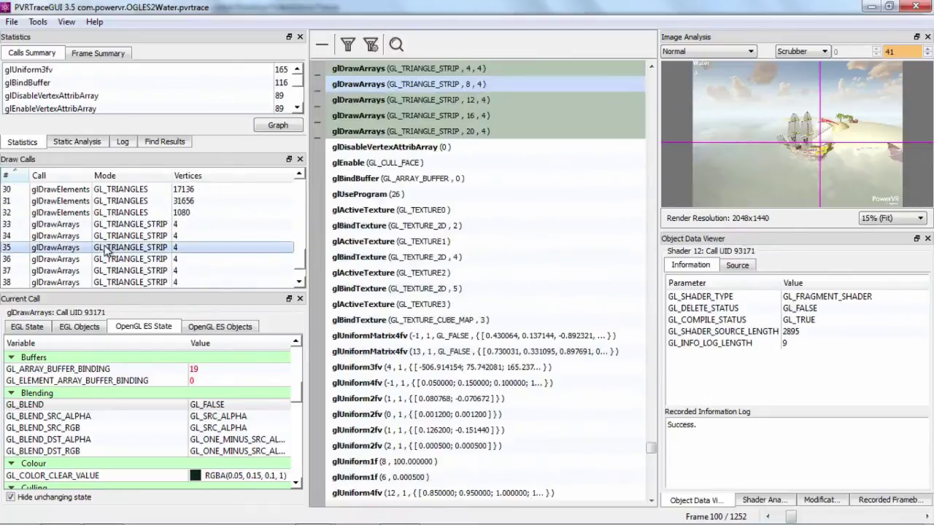
left_click(105, 259)
scroll(108, 276, "down", 1)
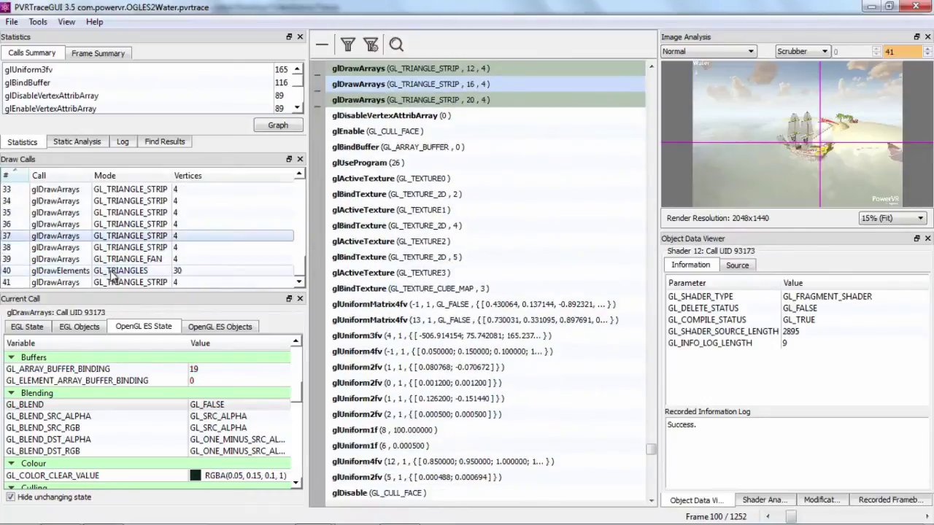
Step: Select draw call 40 and review its framebuffer, buffer, blending and culling state
left_click(111, 270)
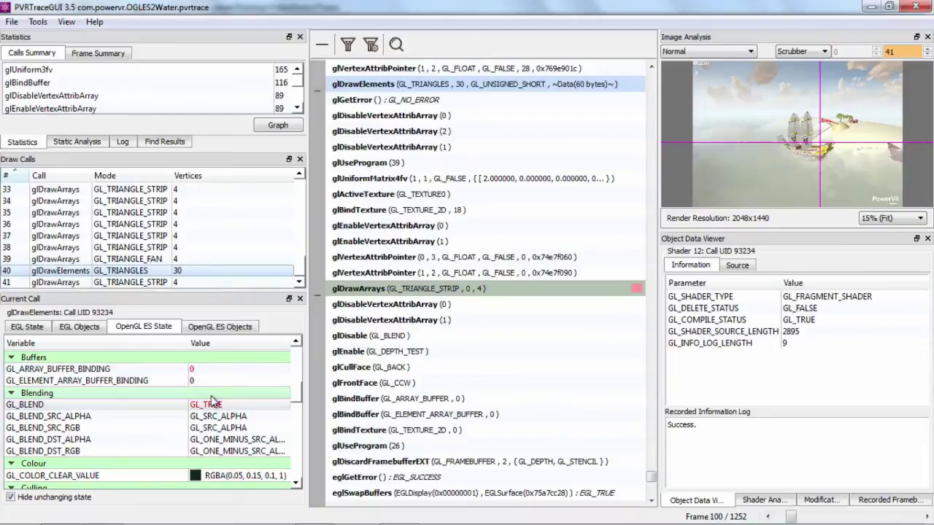
scroll(153, 387, "up", 2)
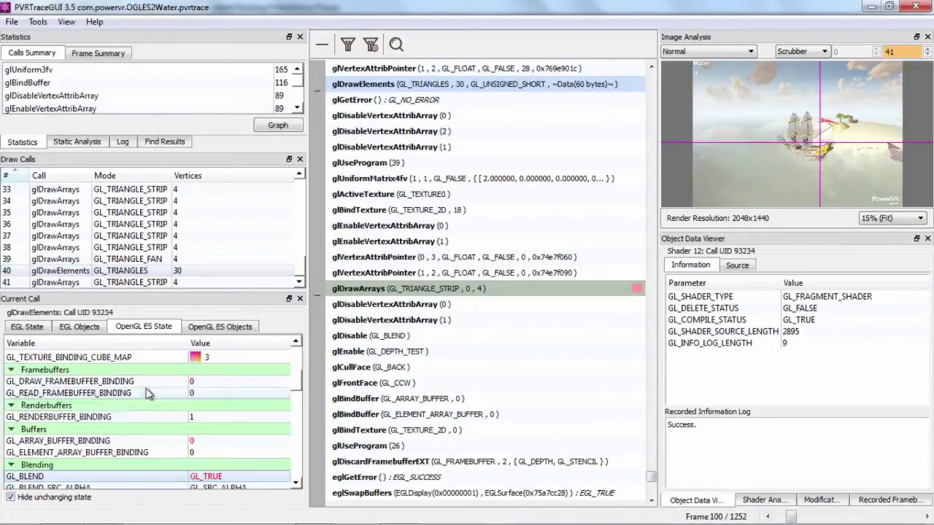
scroll(150, 384, "down", 3)
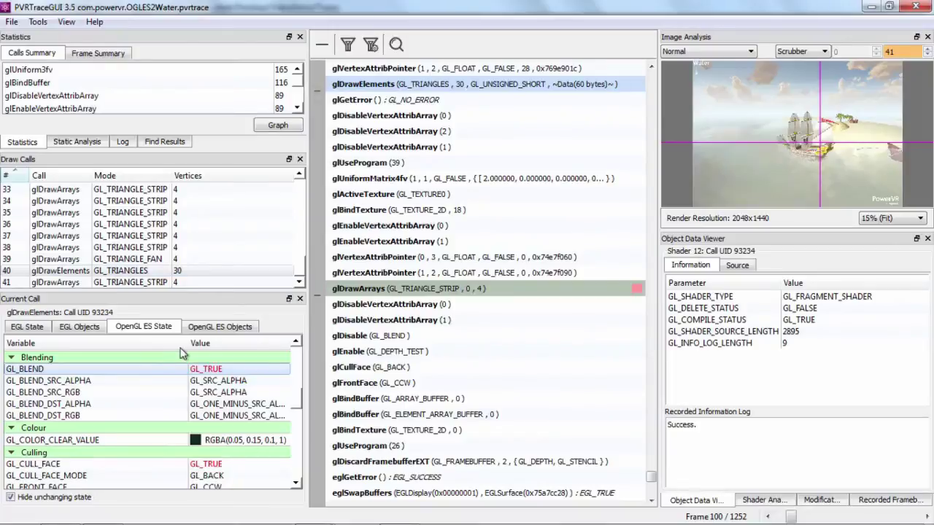
Step: Open the EGL context from draw call 40's EGL objects and examine its config attributes
left_click(79, 326)
left_click(55, 370)
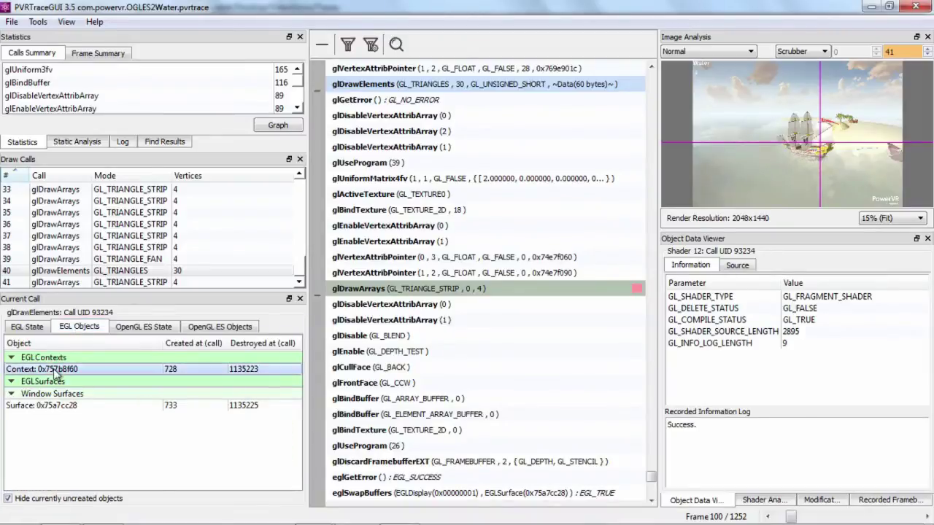
scroll(706, 447, "down", 2)
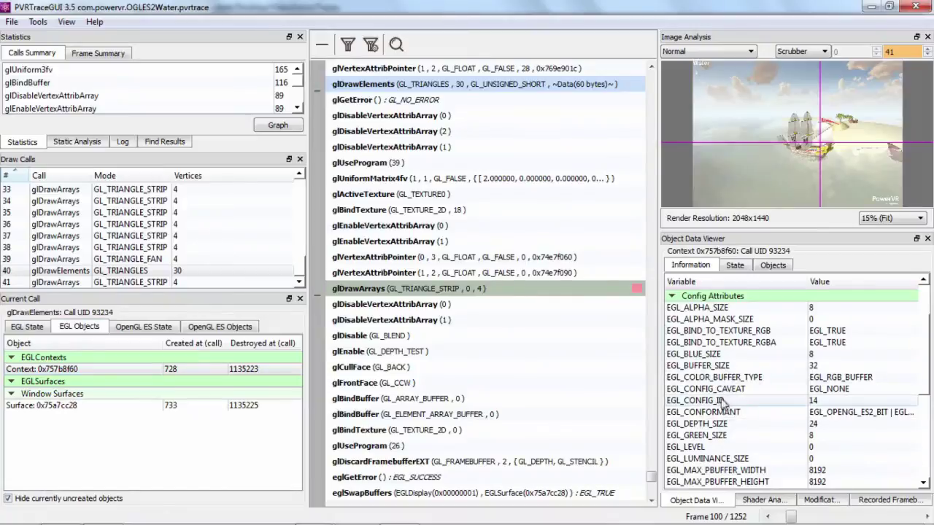
Step: Examine the EGL context's remaining config attributes, including EGL_SAMPLES and EGL_STENCIL_SIZE, and return to the context information
scroll(755, 453, "down", 3)
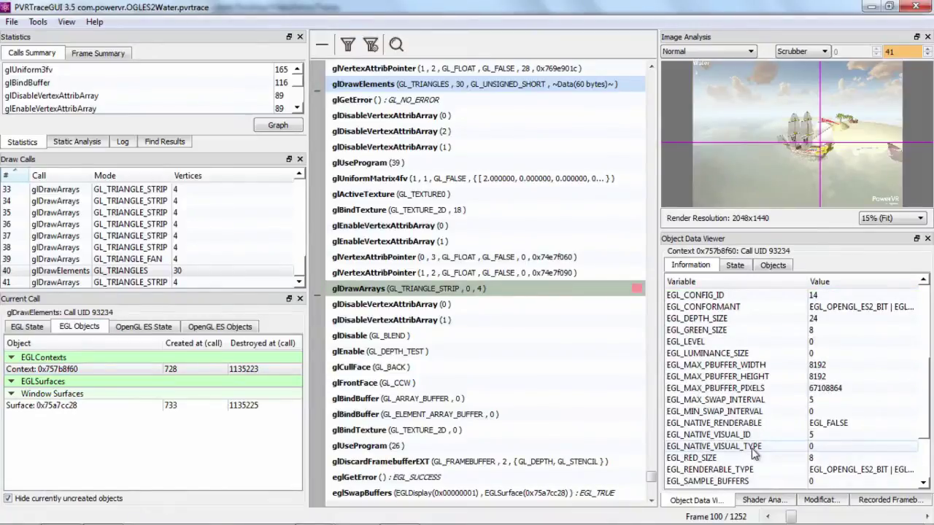
scroll(755, 453, "down", 1)
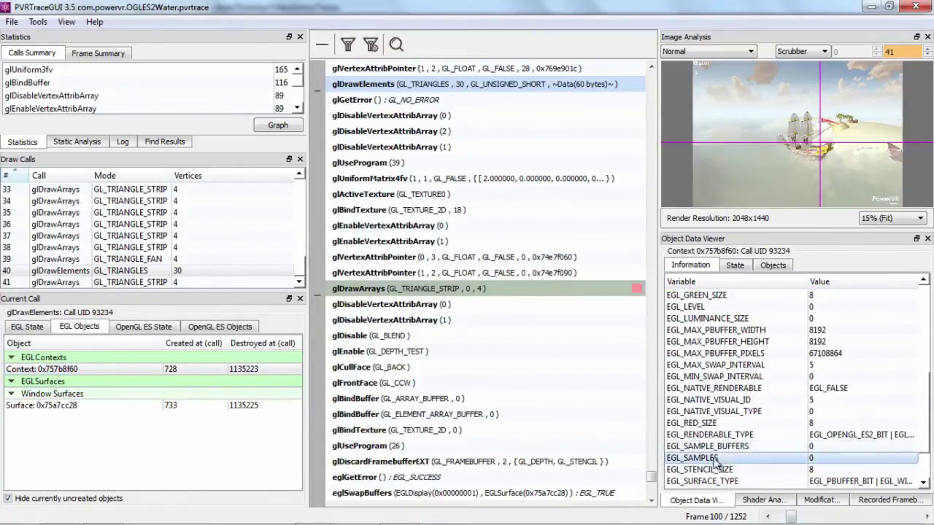
scroll(719, 460, "up", 5)
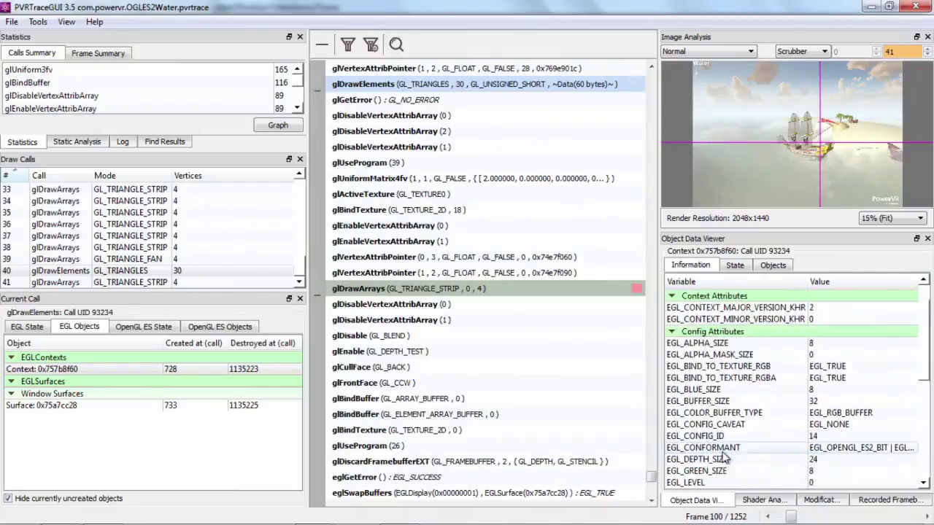
scroll(724, 458, "up", 1)
Step: List draw call 40's OpenGL ES objects and look through its textures, shaders, programs, framebuffers, buffers and renderbuffers
left_click(148, 328)
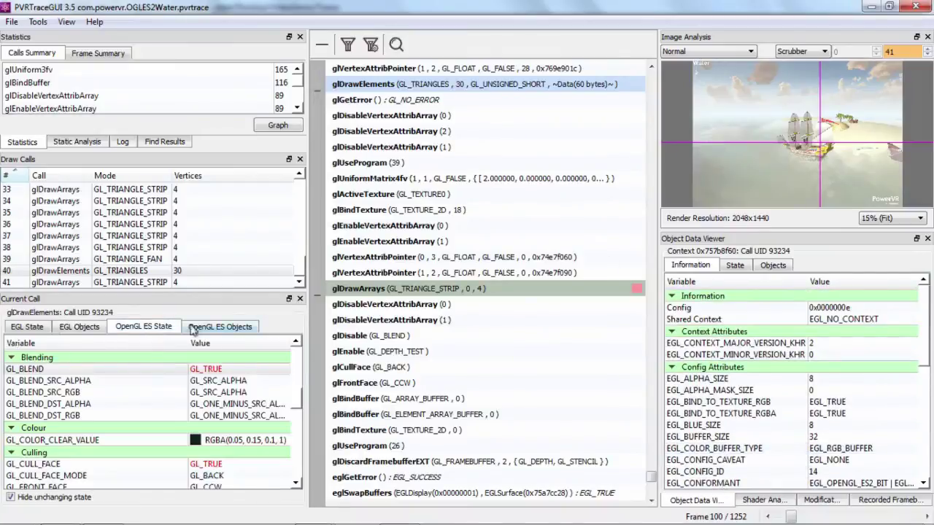
left_click(209, 329)
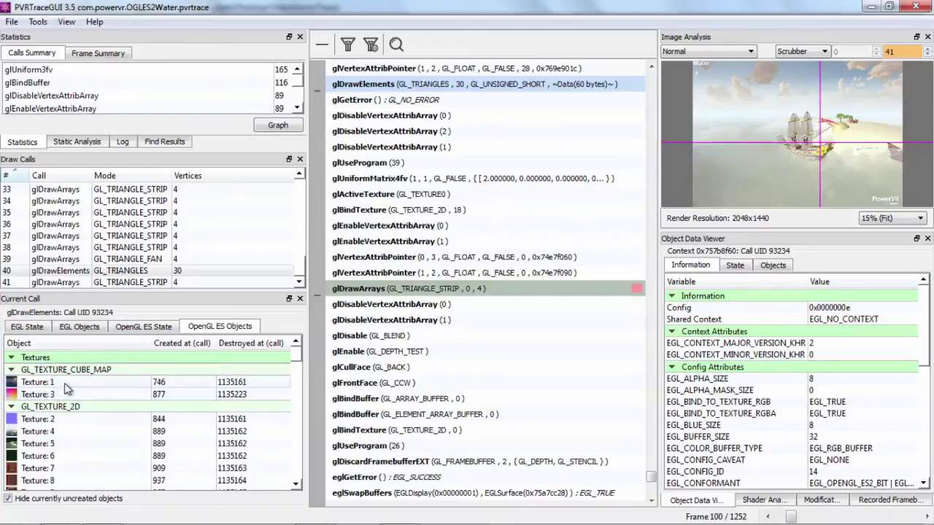
scroll(66, 388, "down", 5)
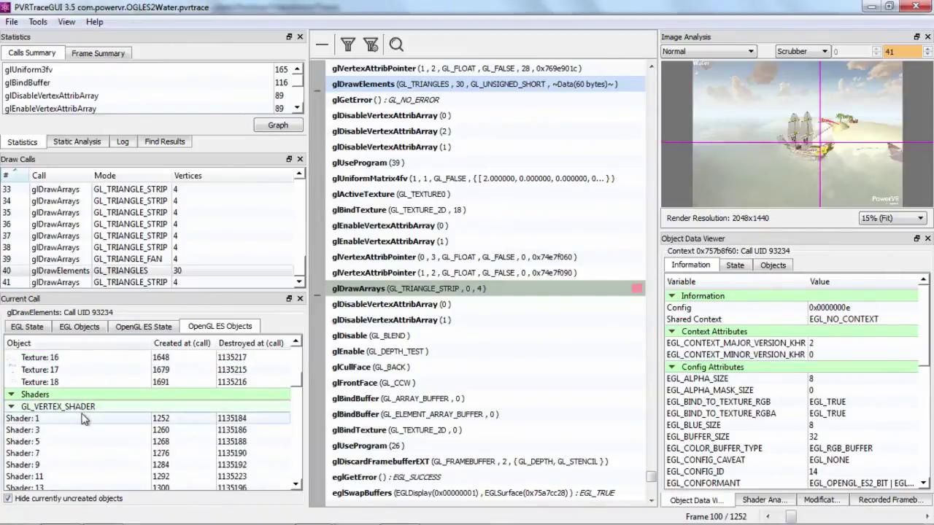
scroll(84, 422, "down", 15)
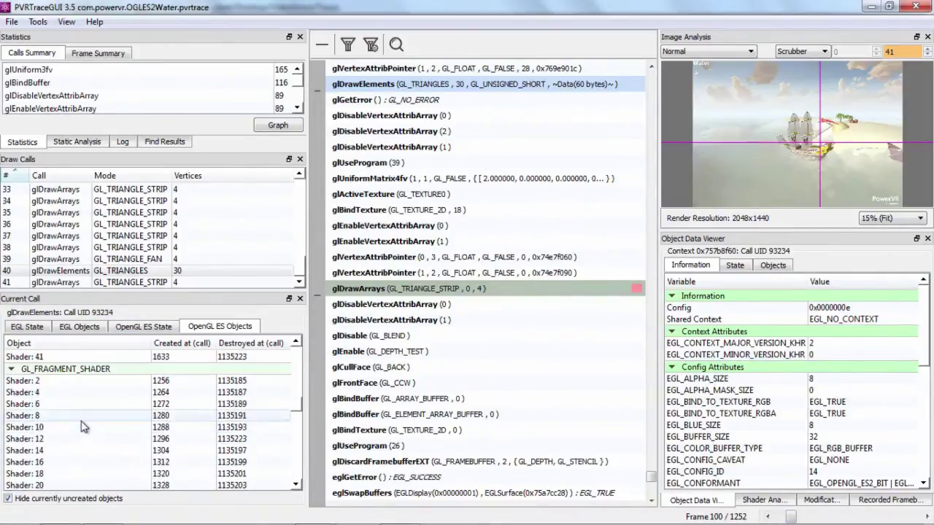
scroll(84, 424, "down", 3)
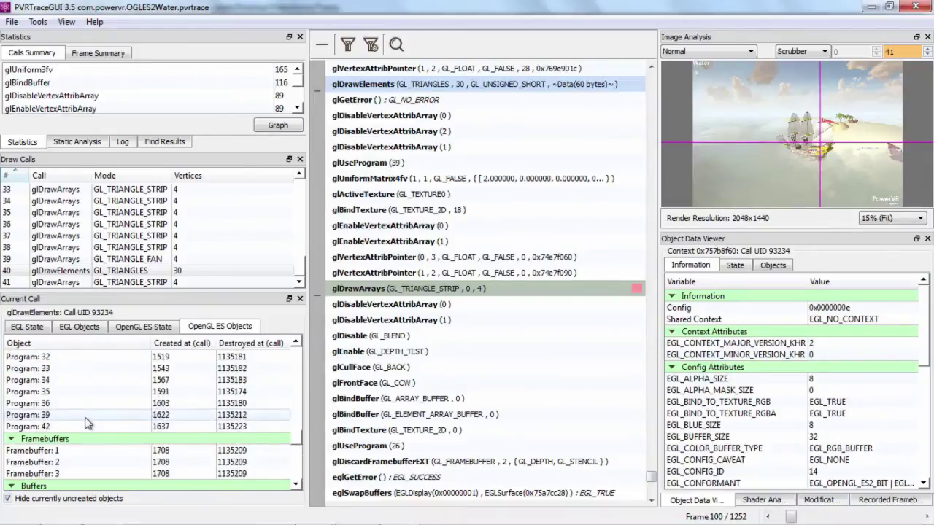
scroll(86, 423, "down", 7)
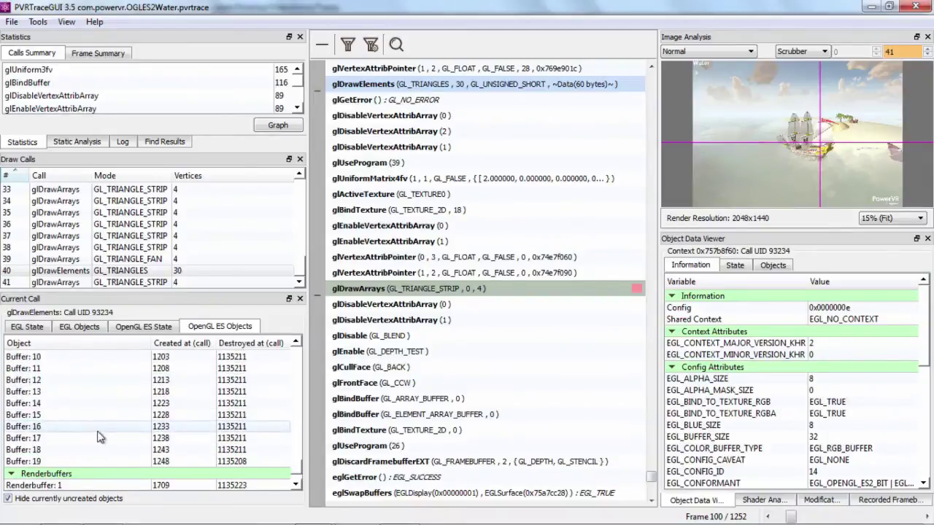
scroll(100, 437, "down", 1)
scroll(78, 406, "up", 7)
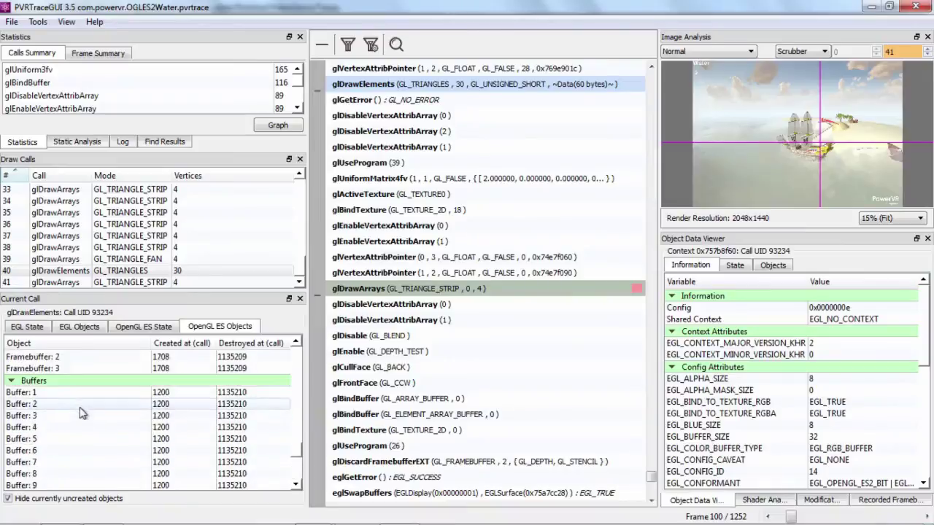
Step: Open Framebuffer 1, enlarge its attachments list, and inspect the GL_COLOR_ATTACHMENT0 and GL_DEPTH_ATTACHMENT images and parameters
left_click(58, 419)
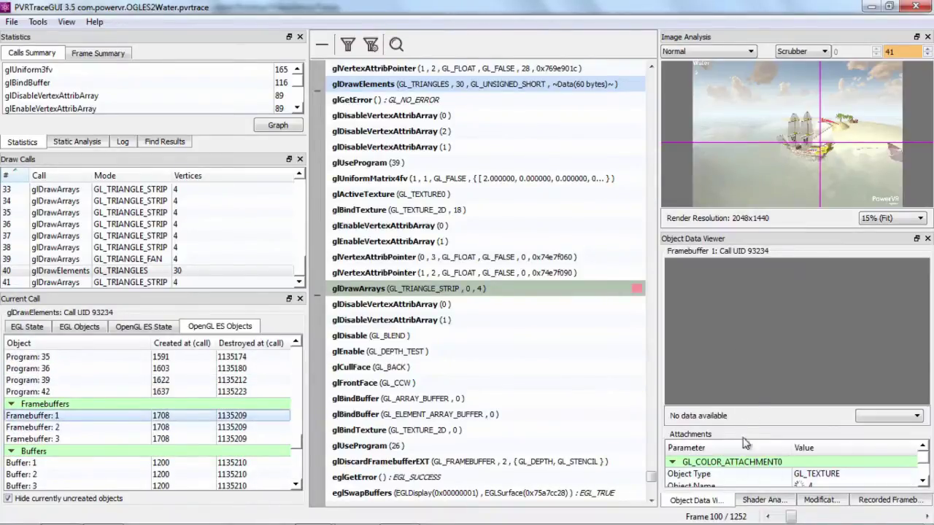
left_click_drag(742, 427, 740, 332)
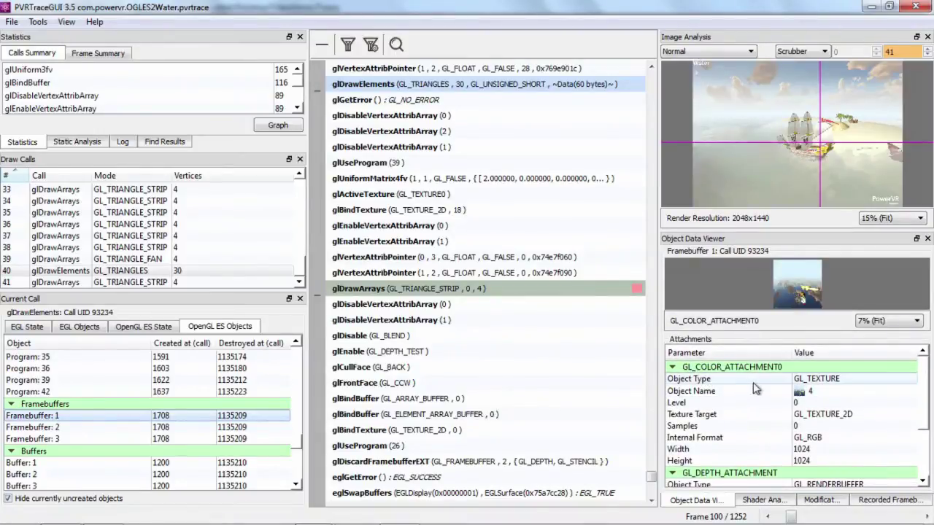
scroll(742, 406, "down", 1)
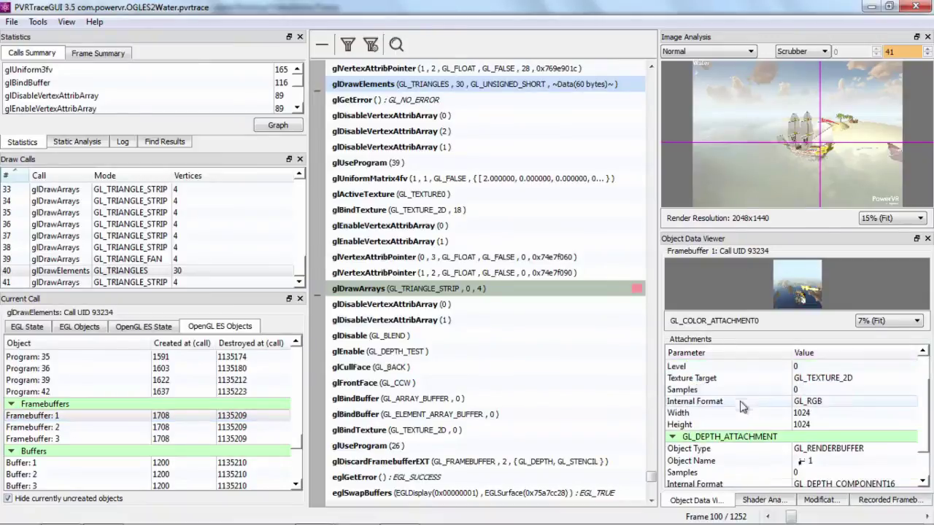
left_click(751, 461)
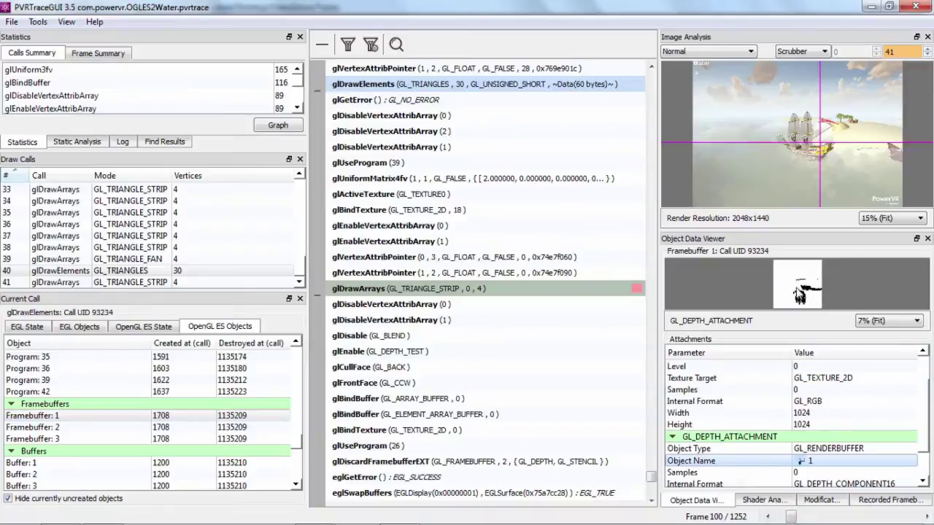
scroll(786, 446, "down", 1)
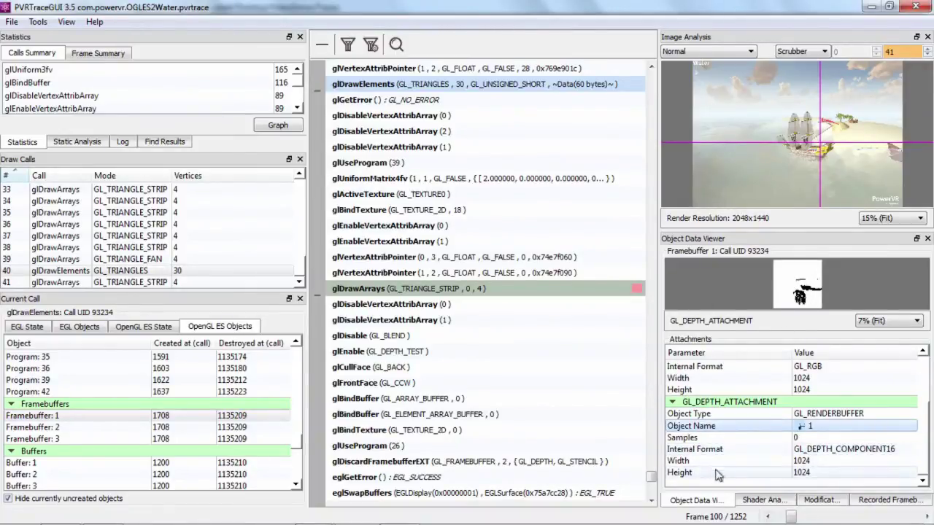
left_click(801, 462)
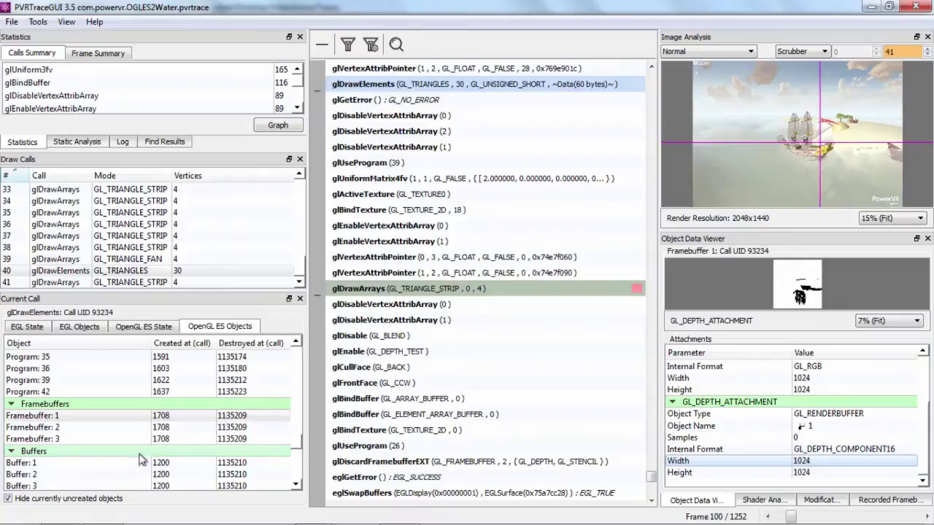
Step: Open Texture 2 in a widened object viewer and examine its mipmap levels, sizes and internal formats
scroll(148, 462, "up", 6)
scroll(148, 461, "up", 4)
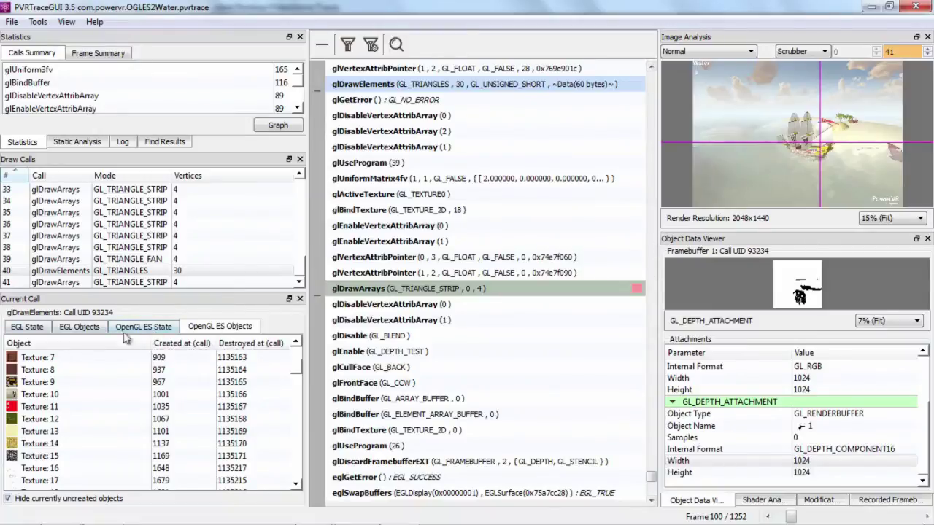
scroll(77, 394, "up", 2)
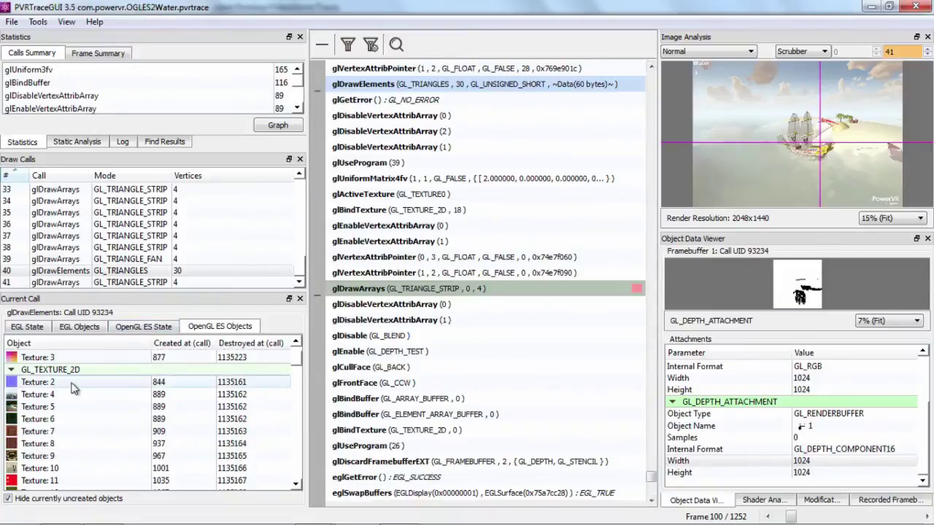
left_click(72, 384)
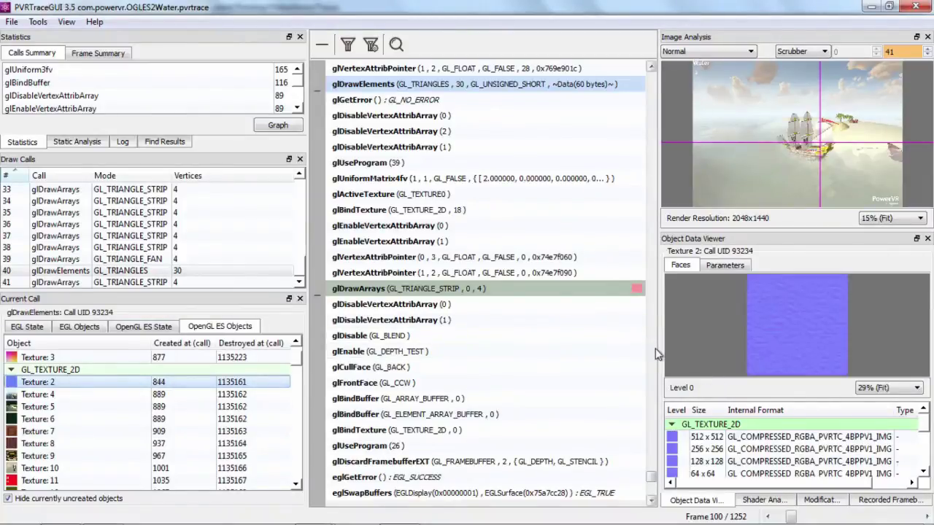
left_click_drag(658, 353, 545, 365)
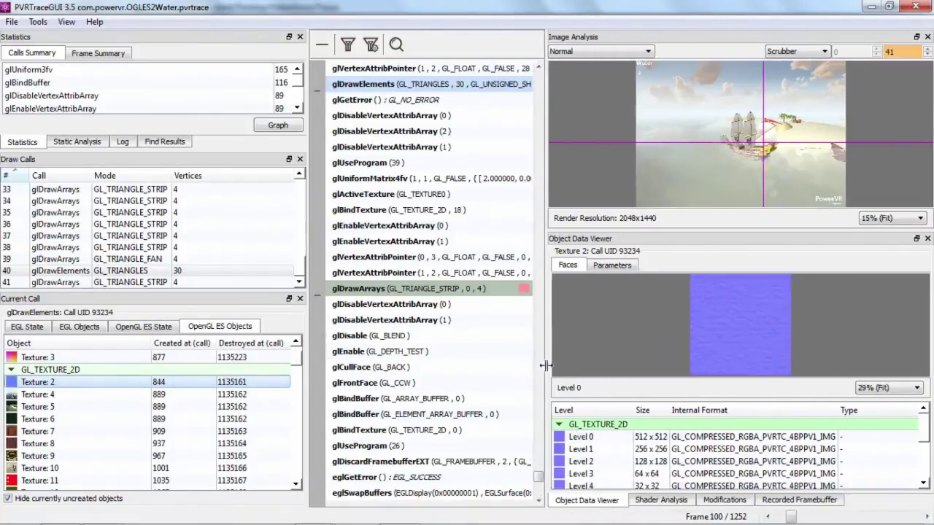
left_click(722, 436)
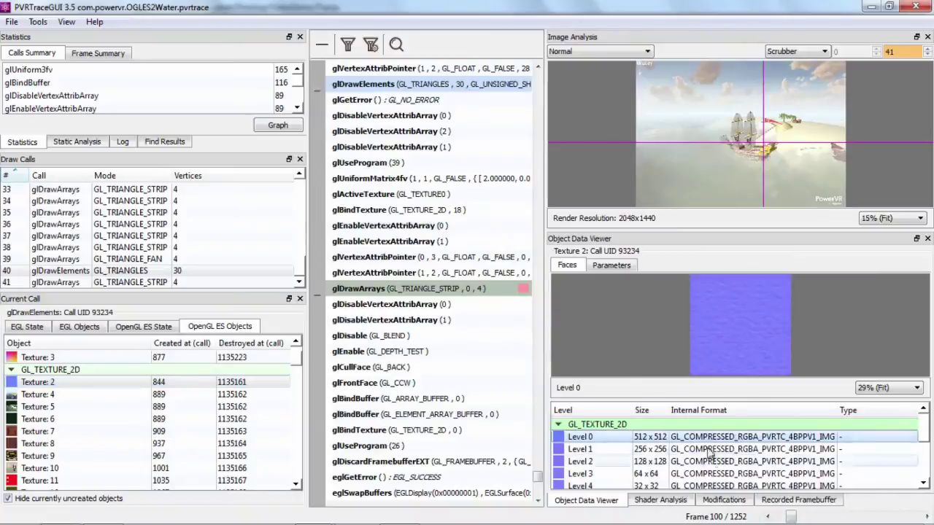
left_click(671, 448)
left_click(647, 437)
left_click(659, 473)
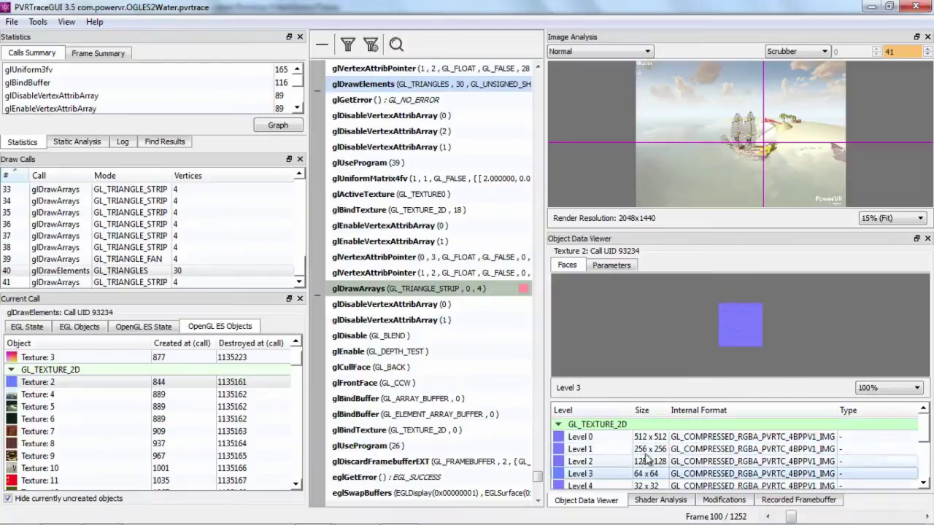
scroll(642, 450, "down", 2)
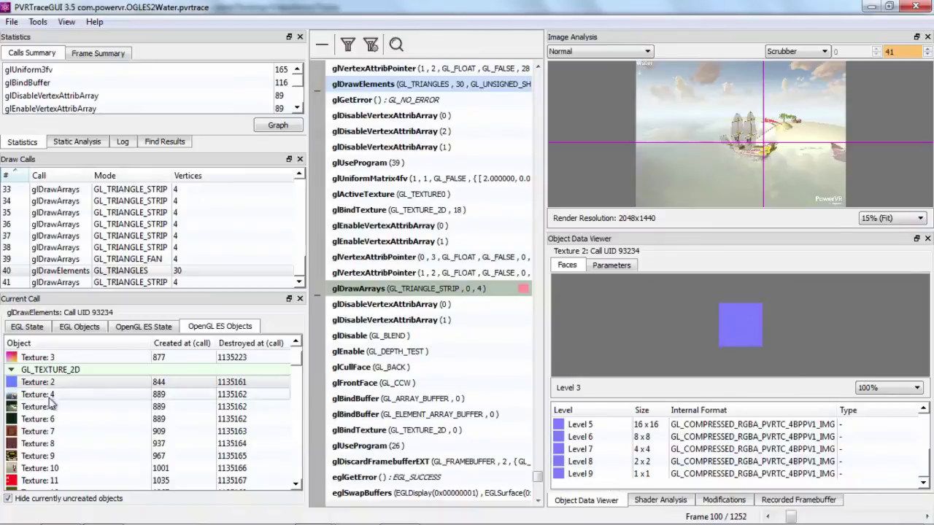
left_click(144, 330)
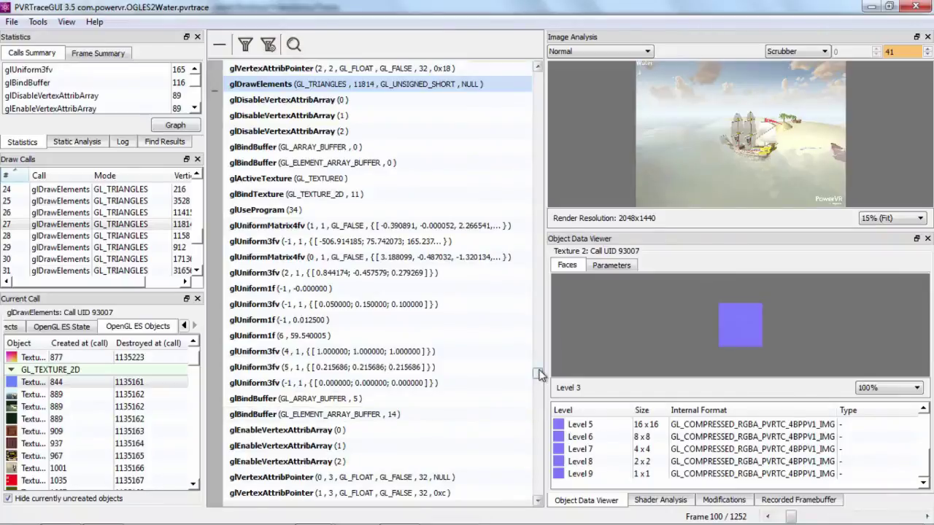
Step: In the function filter, hide all EGL and OpenGL ES functions, but highlight glBindFramebuffer and keep it unhidden
left_click(270, 45)
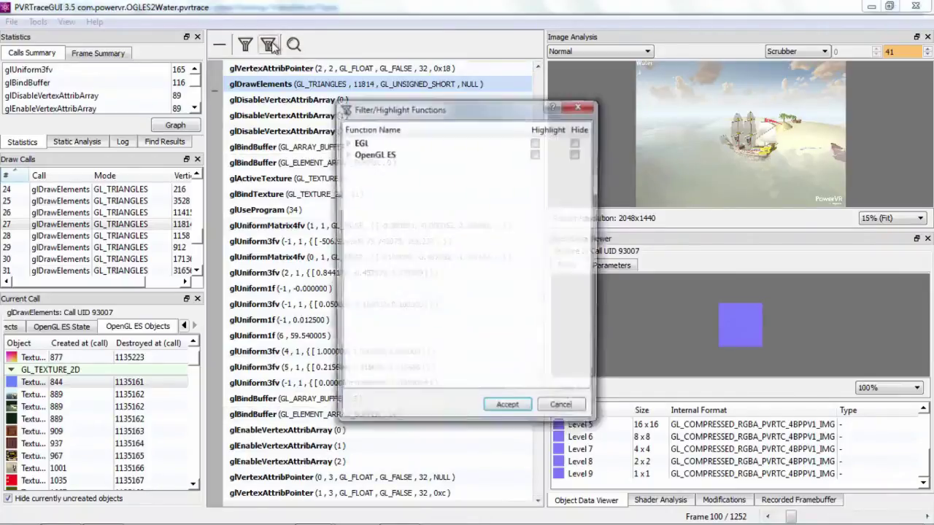
left_click(353, 154)
left_click(349, 154)
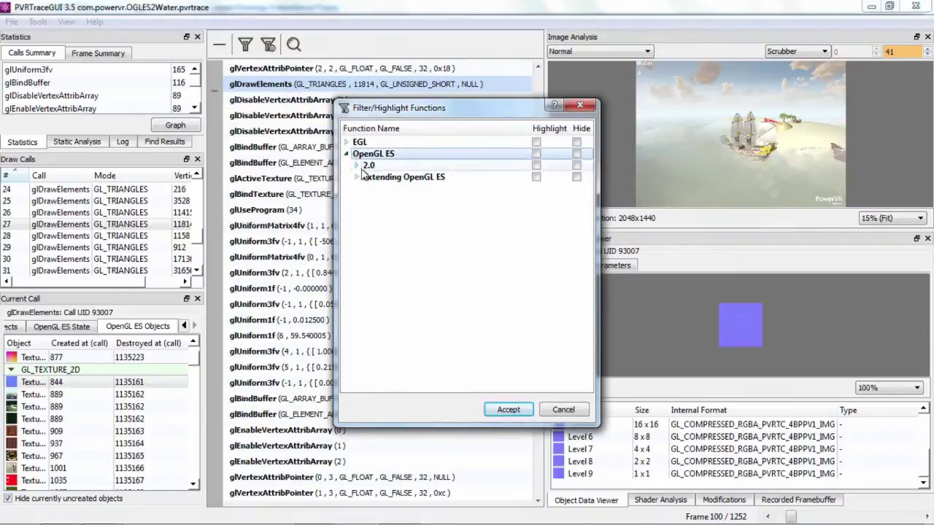
left_click(367, 166)
left_click(356, 166)
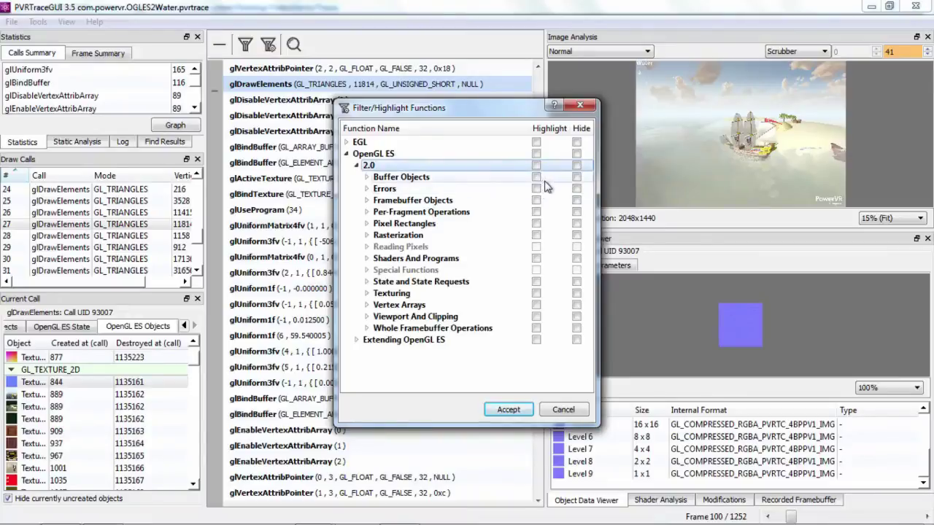
left_click(576, 153)
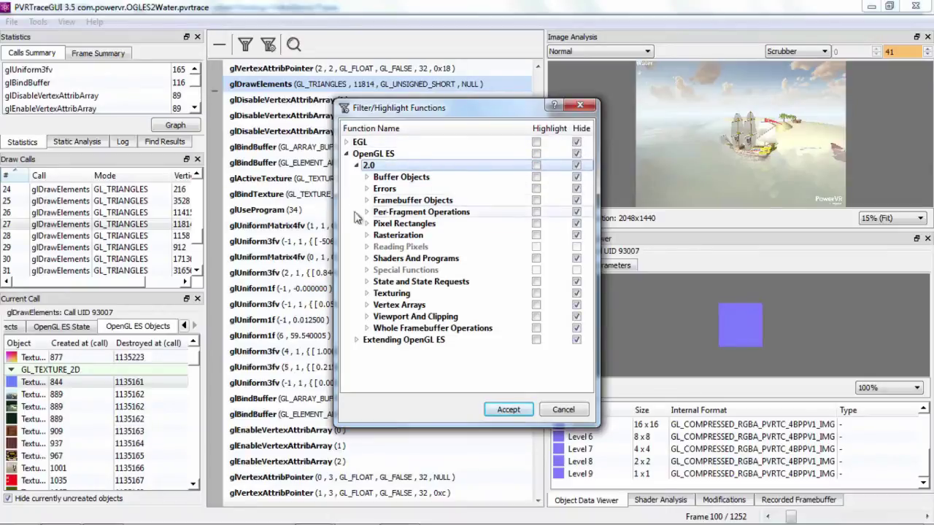
left_click(367, 200)
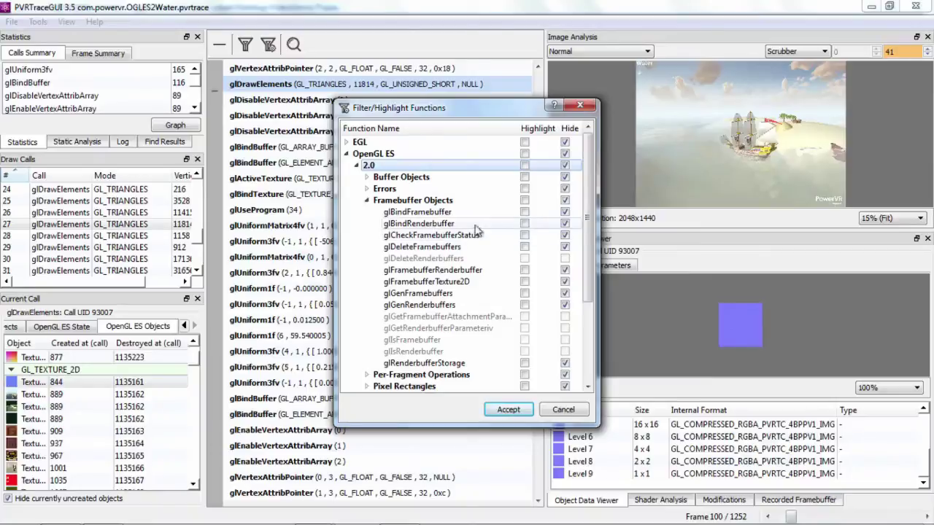
left_click(525, 212)
left_click(564, 213)
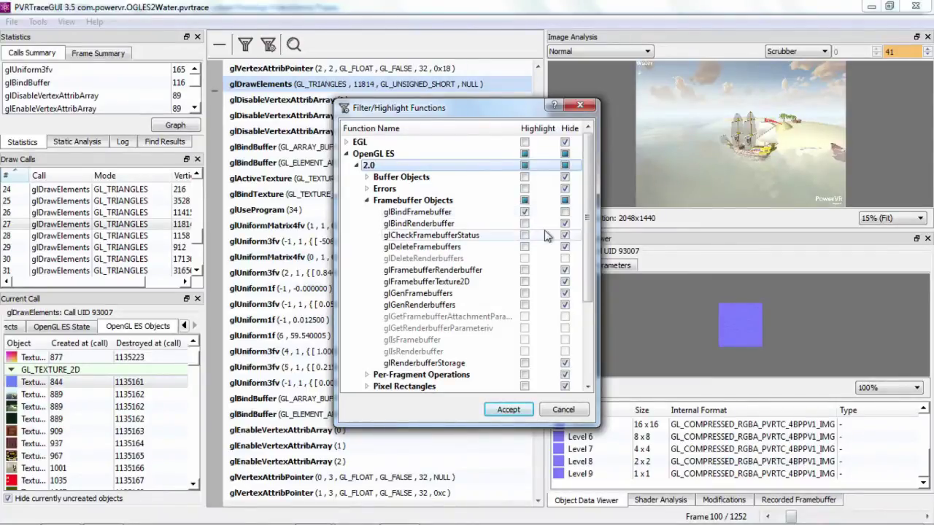
Step: Highlight and unhide glDrawArrays and glDrawElements under Vertex Arrays, and apply the function filter
scroll(435, 285, "down", 3)
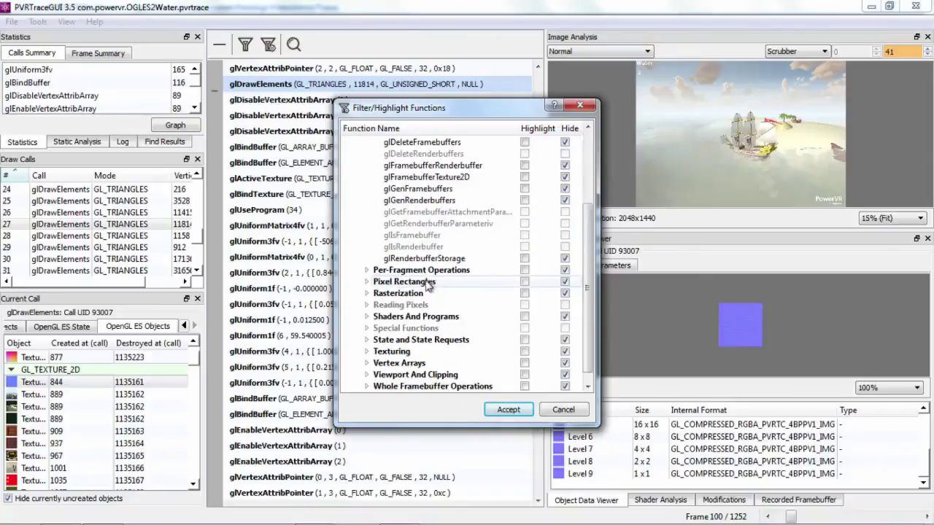
left_click(367, 352)
scroll(409, 314, "down", 2)
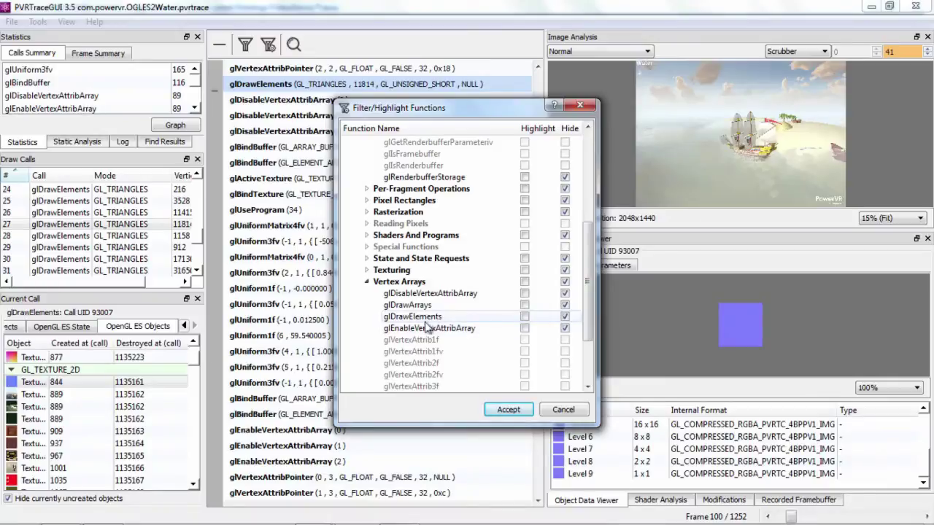
left_click(524, 317)
left_click(524, 305)
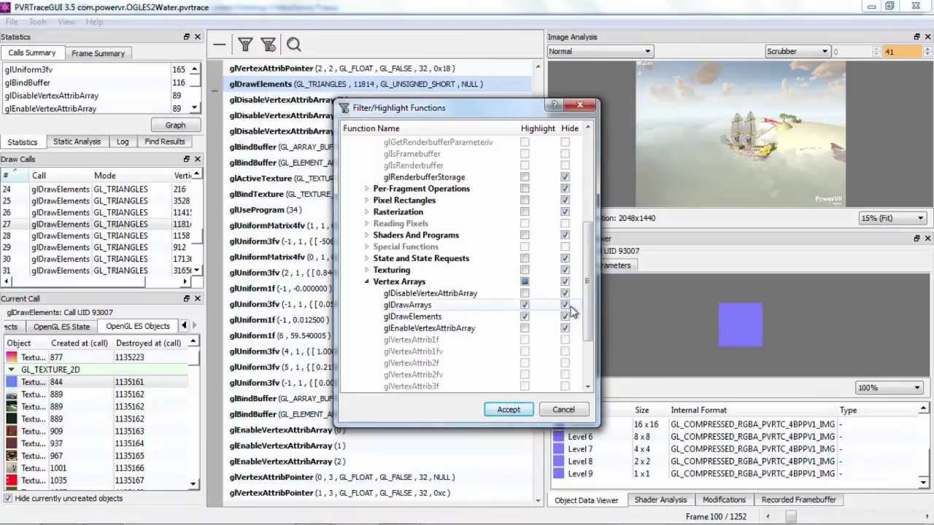
left_click(564, 305)
left_click(565, 317)
left_click(508, 410)
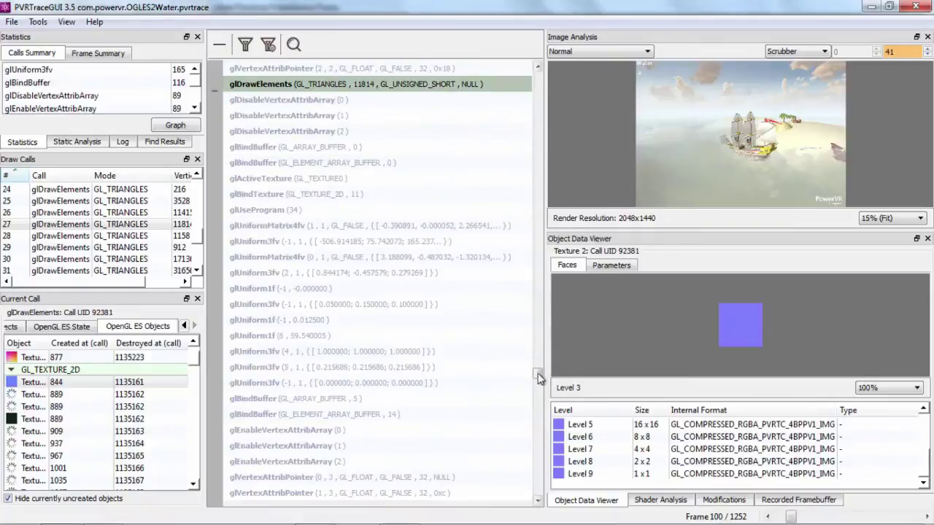
Step: Show only the unhidden calls, review the draw calls around the glBindFramebuffer calls, and switch back to the full call list
left_click_drag(538, 376, 537, 324)
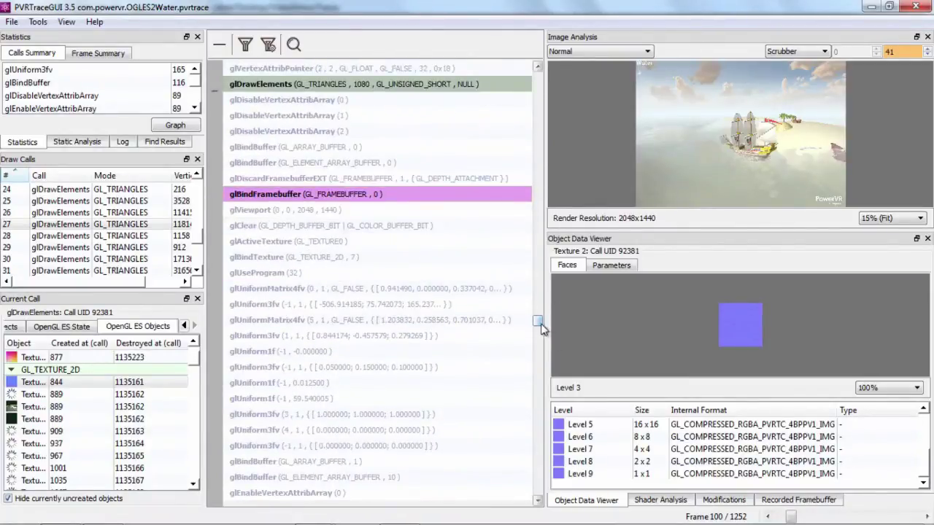
left_click_drag(538, 321, 552, 227)
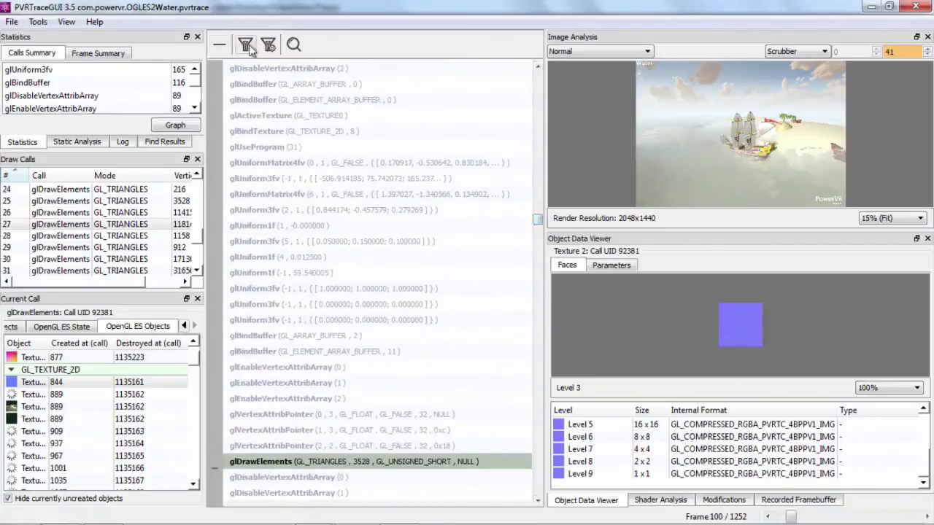
left_click(248, 44)
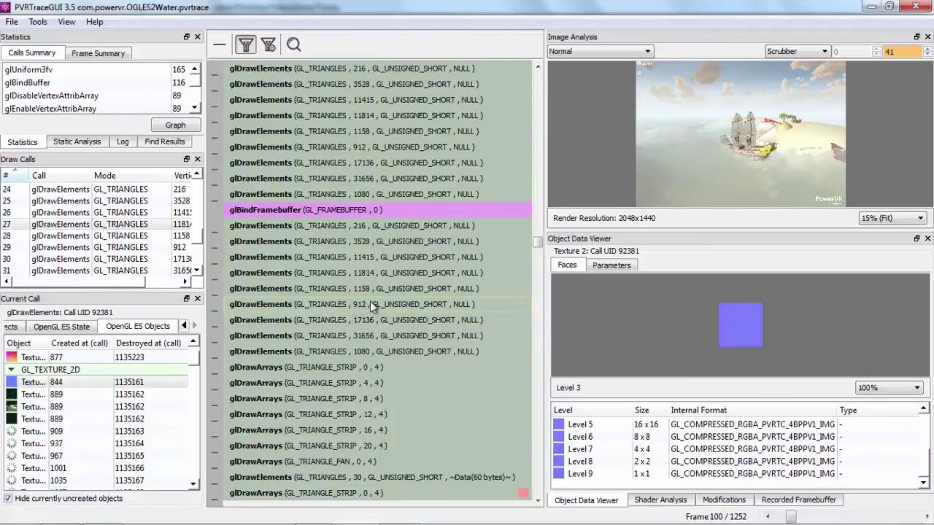
left_click_drag(539, 244, 544, 276)
left_click(245, 44)
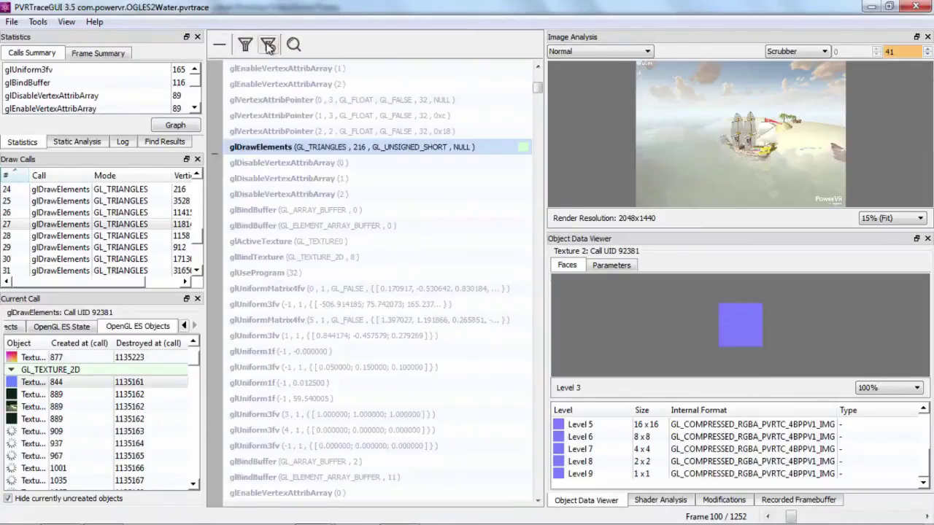
Step: In the function filter, unhide all EGL and OpenGL ES functions and accept the change
left_click(268, 45)
scroll(563, 183, "up", 15)
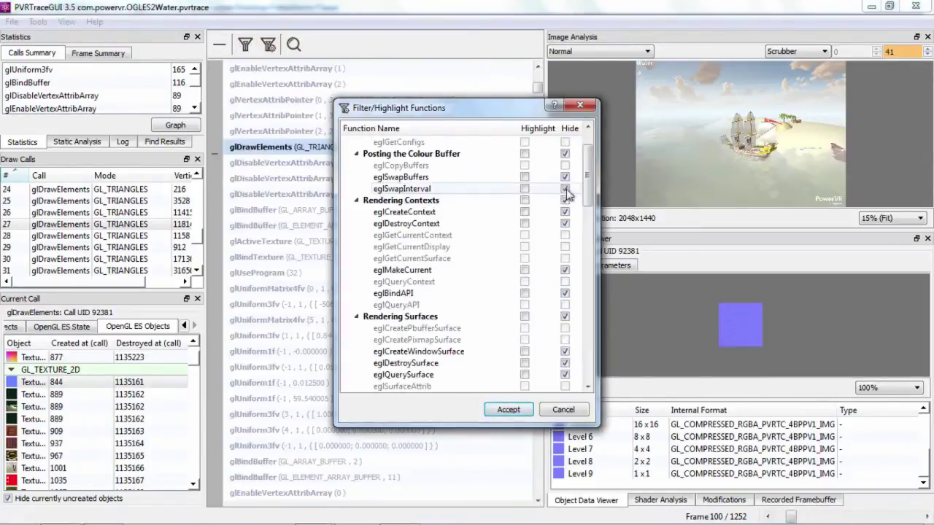
left_click(564, 141)
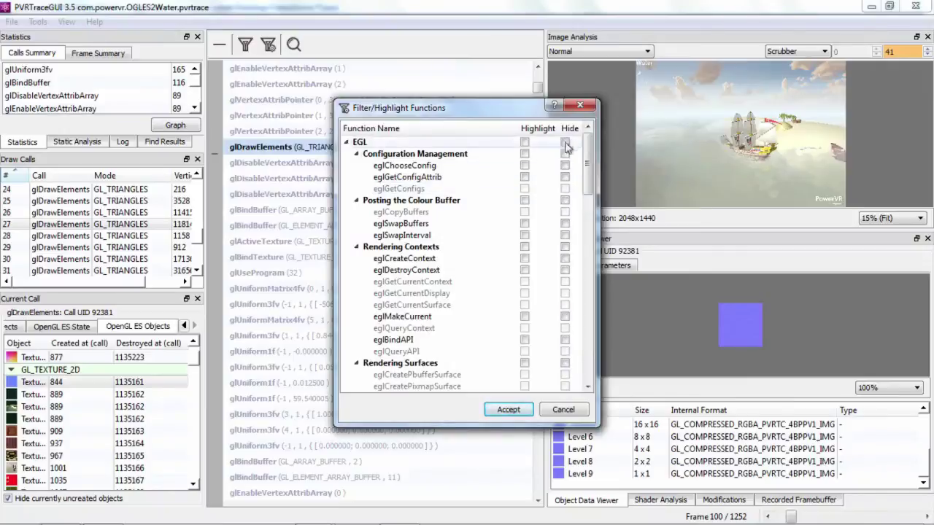
left_click(347, 141)
left_click(565, 154)
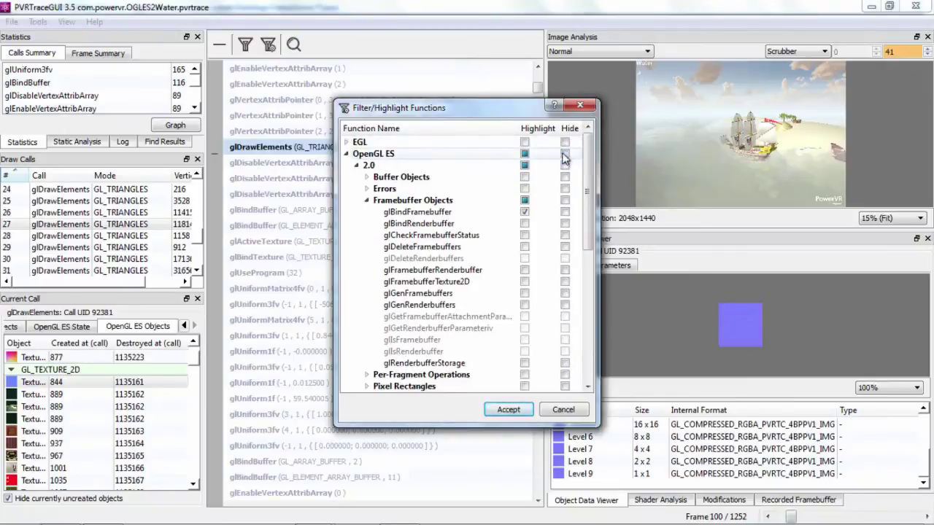
left_click(346, 154)
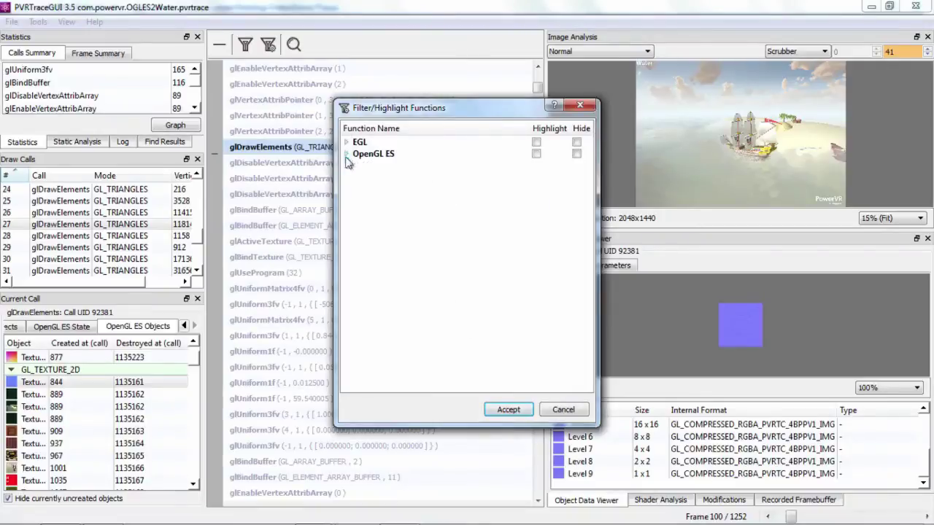
left_click(508, 409)
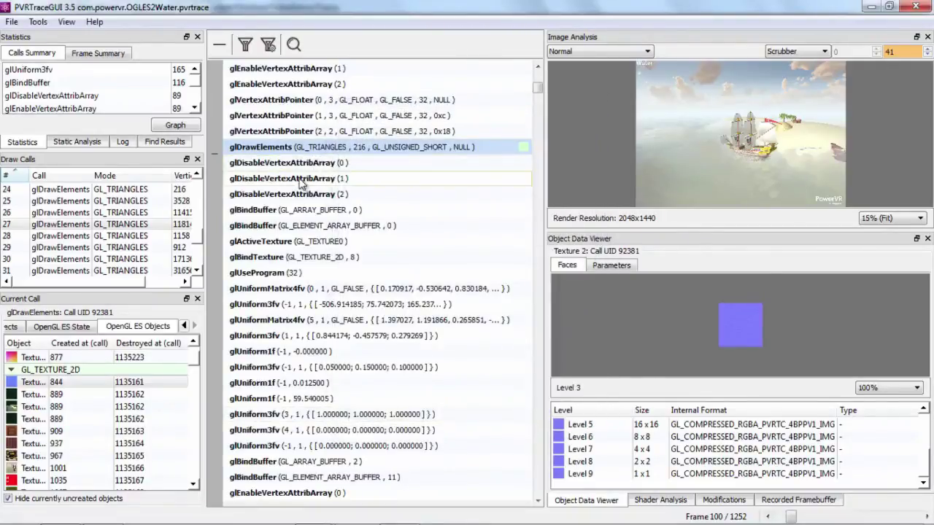
Step: Filter out the glDisableVertexAttribArray and glVertexAttribPointer functions directly from calls in the list
left_click(301, 166)
right_click(301, 167)
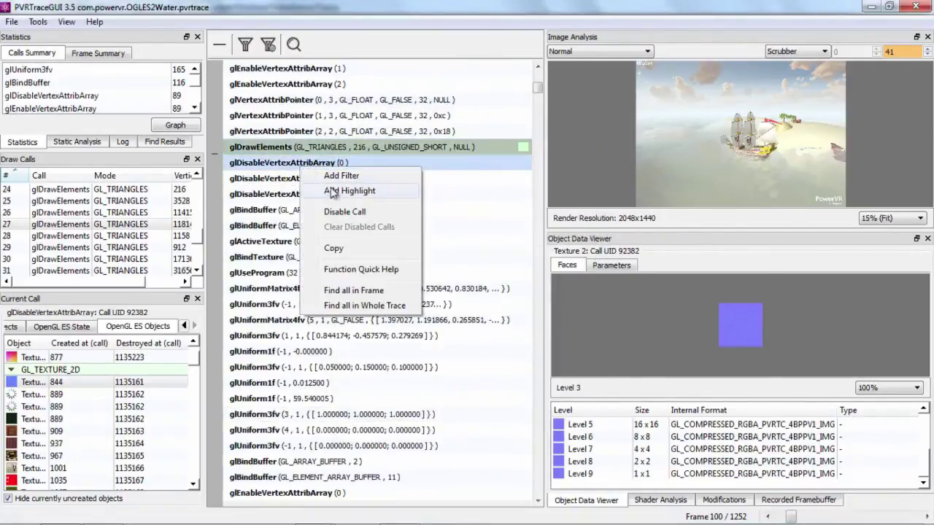
left_click(328, 174)
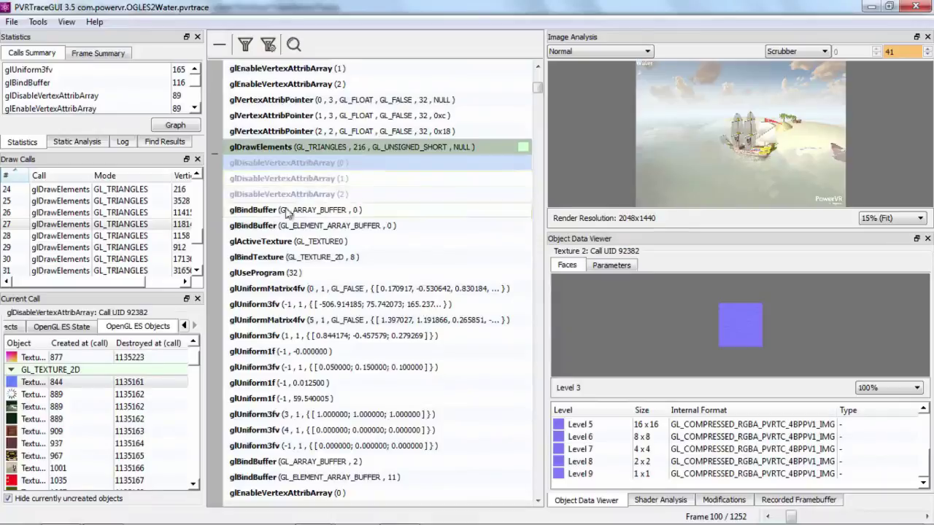
right_click(299, 132)
left_click(322, 138)
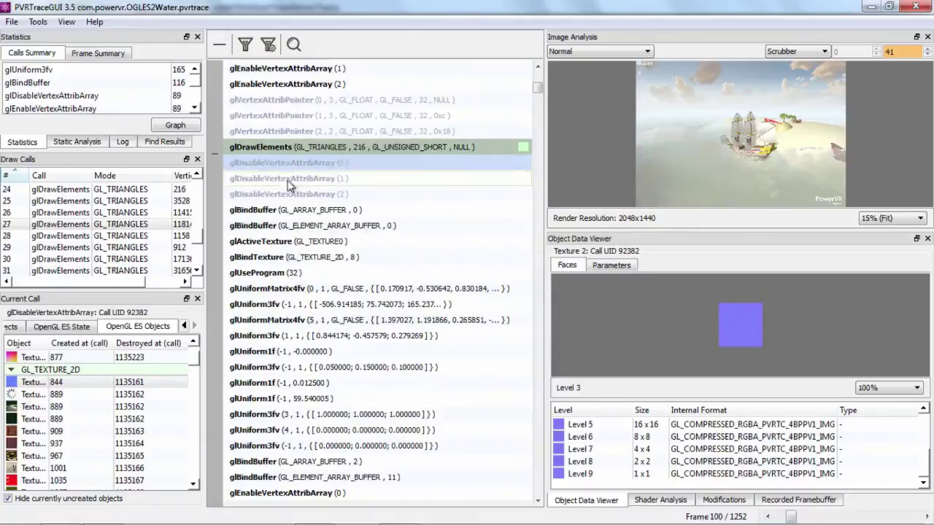
Step: Highlight the glBindTexture and glUniform3fv functions from the call list, with filtered calls hidden
right_click(278, 263)
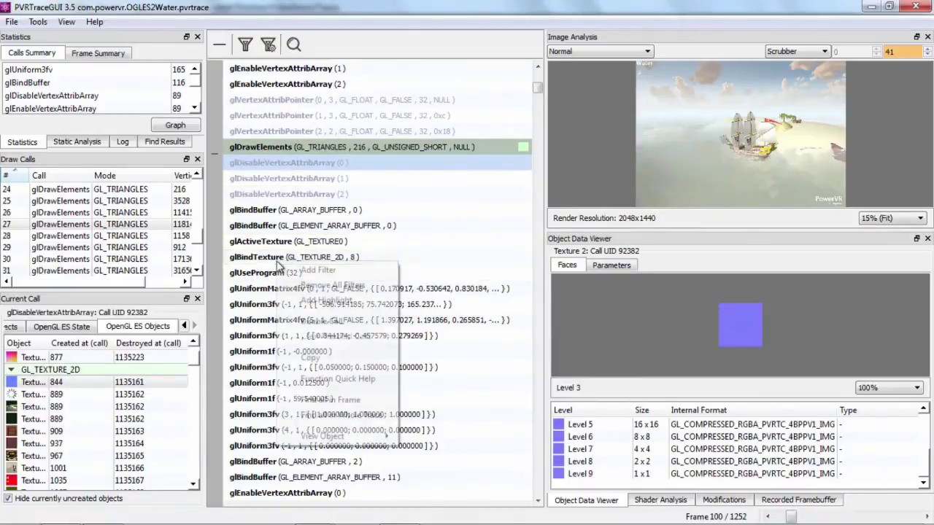
left_click(324, 302)
left_click(246, 46)
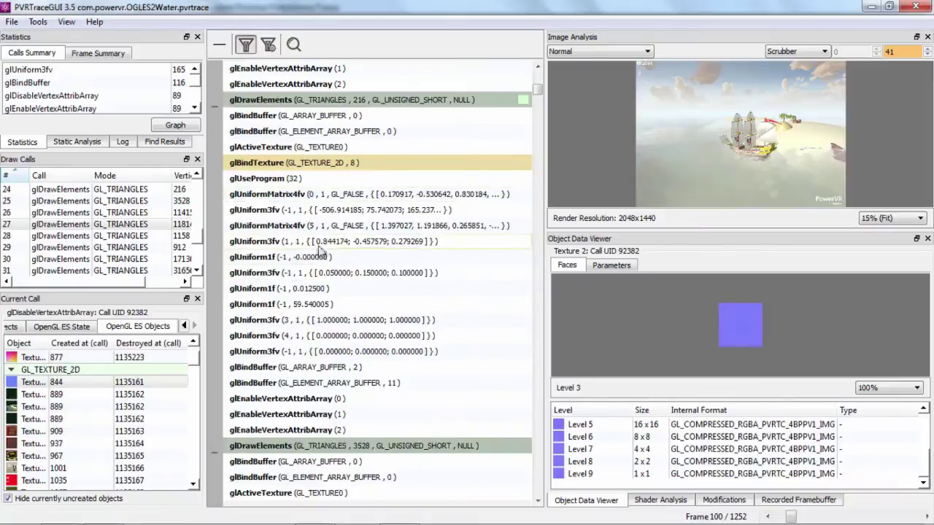
right_click(313, 218)
left_click(357, 256)
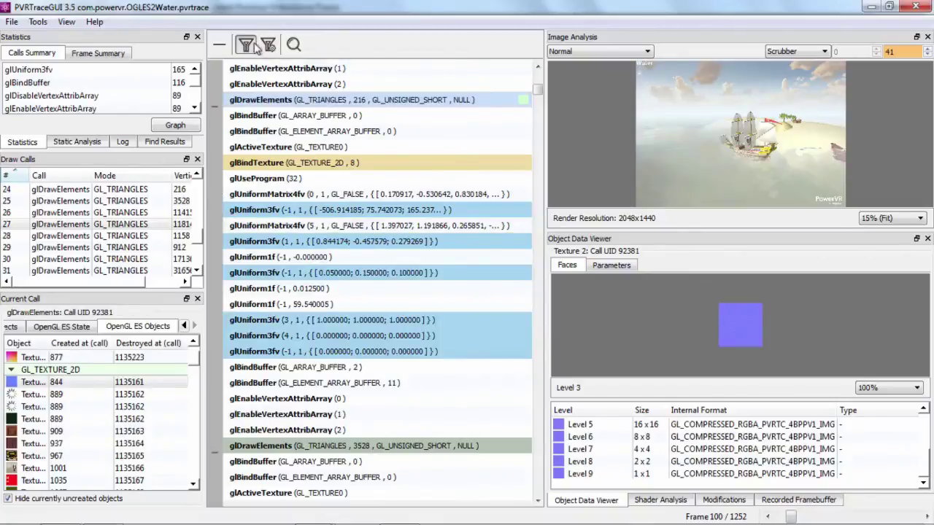
Step: Check the function filter settings, cancel them without changes, and show the filtered calls in the list again
left_click(250, 46)
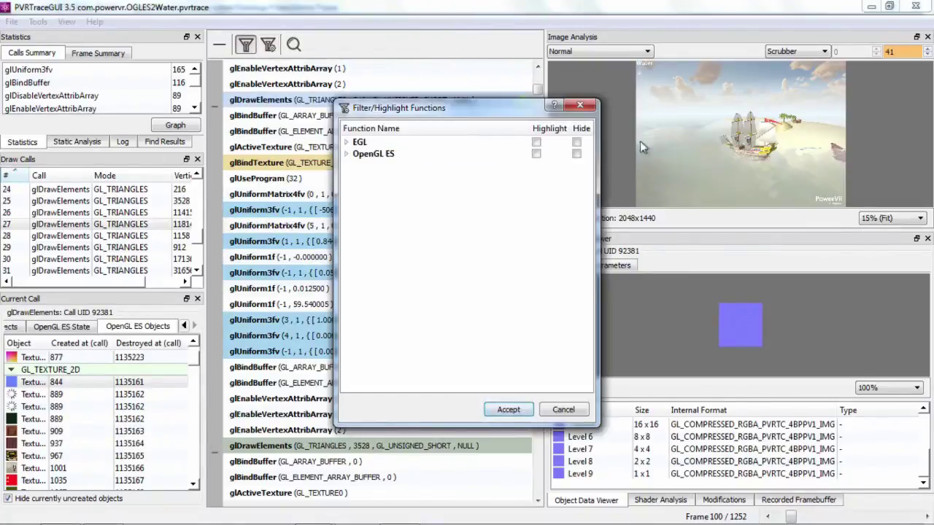
left_click(563, 410)
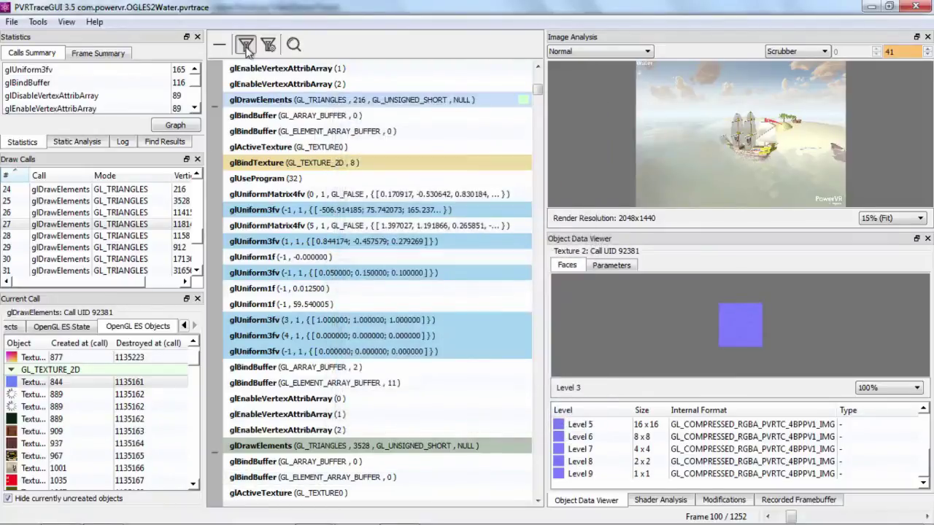
left_click(245, 45)
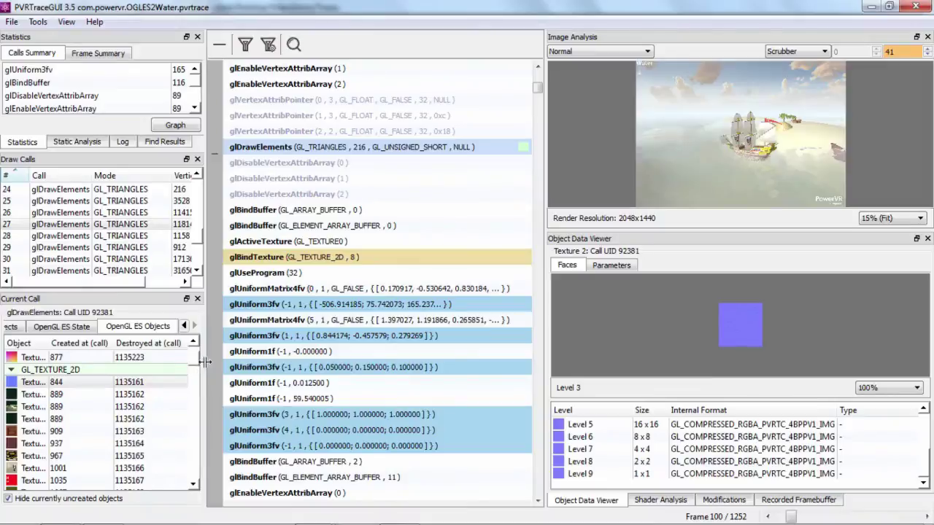
Step: Widen the current call's object list and open Texture 16 in the object viewer
left_click_drag(206, 362, 229, 362)
scroll(86, 422, "down", 4)
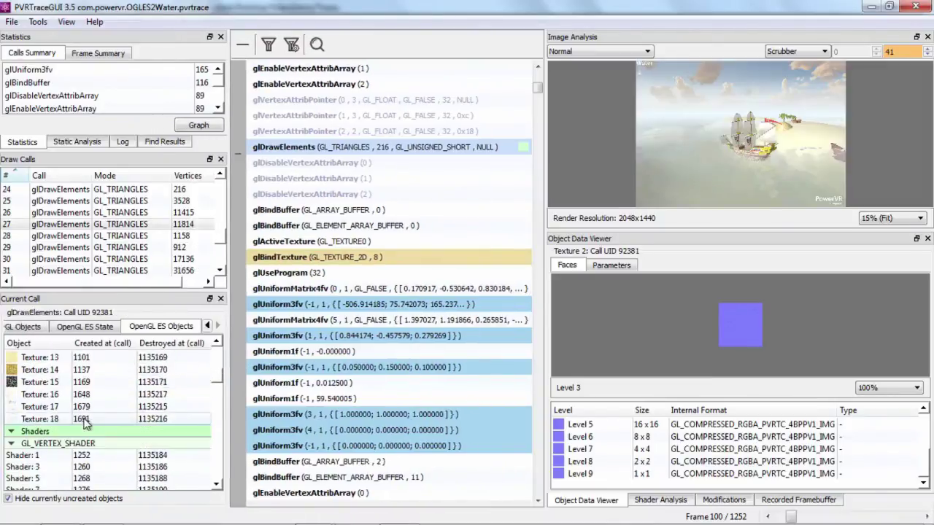
left_click(74, 397)
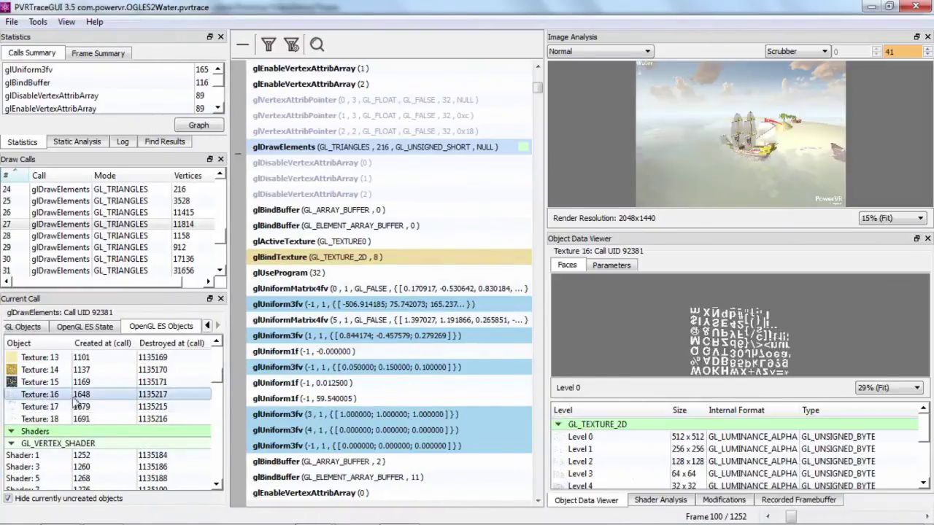
Step: Search the current frame with the regular expression glBindTexture.*16 and jump to the matching call
left_click(426, 253)
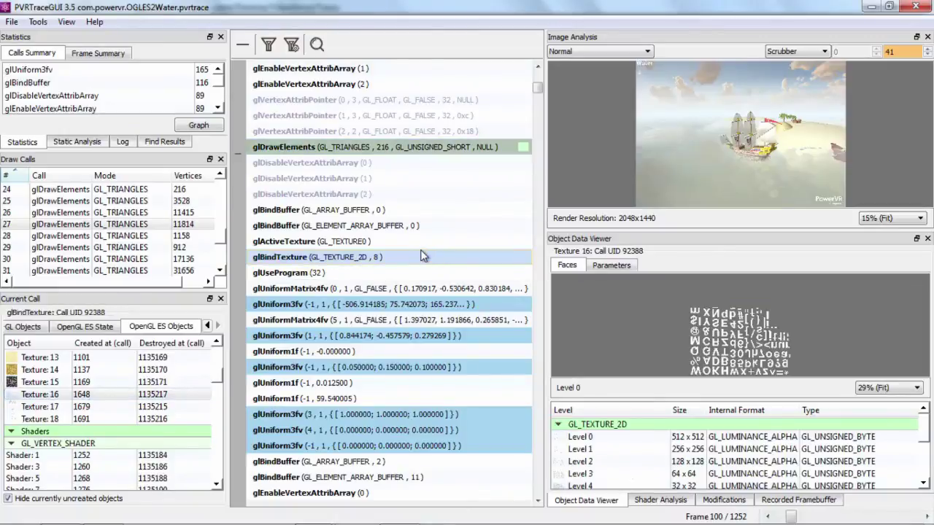
key("ctrl+f")
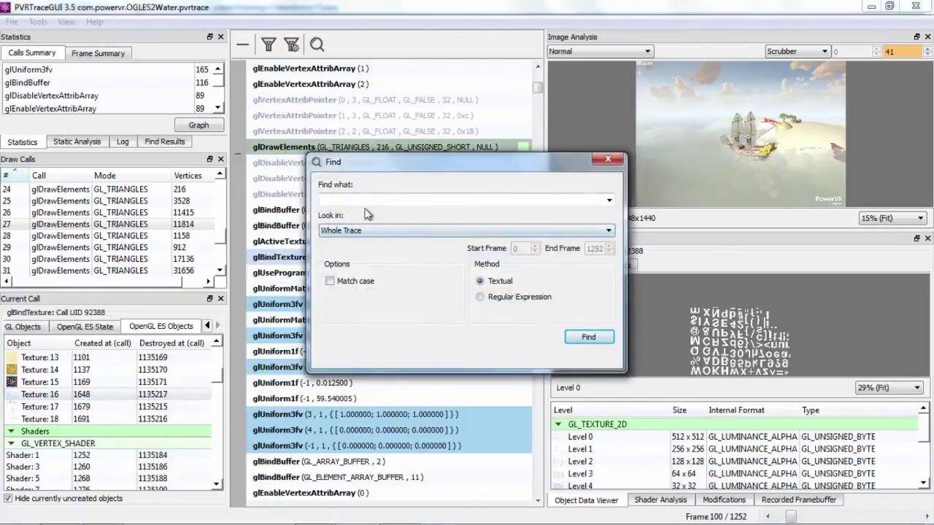
left_click(369, 231)
left_click(380, 248)
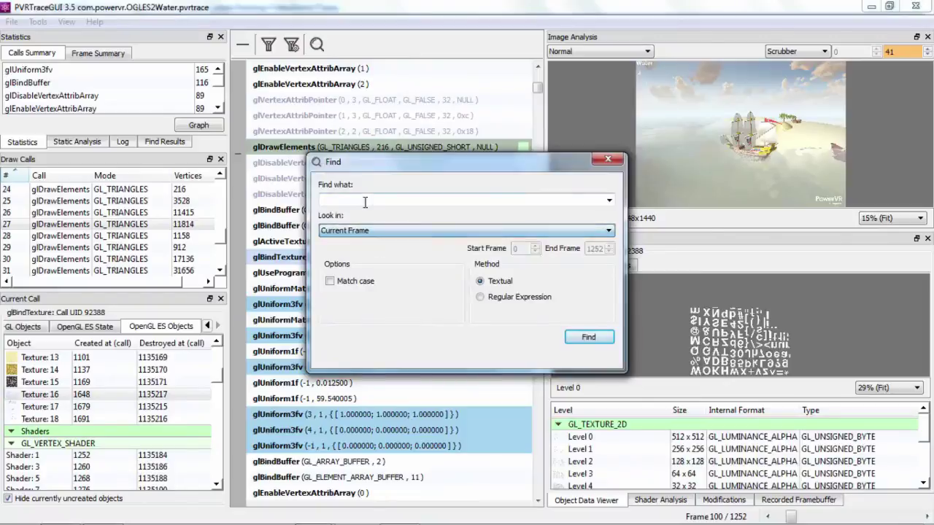
left_click(481, 297)
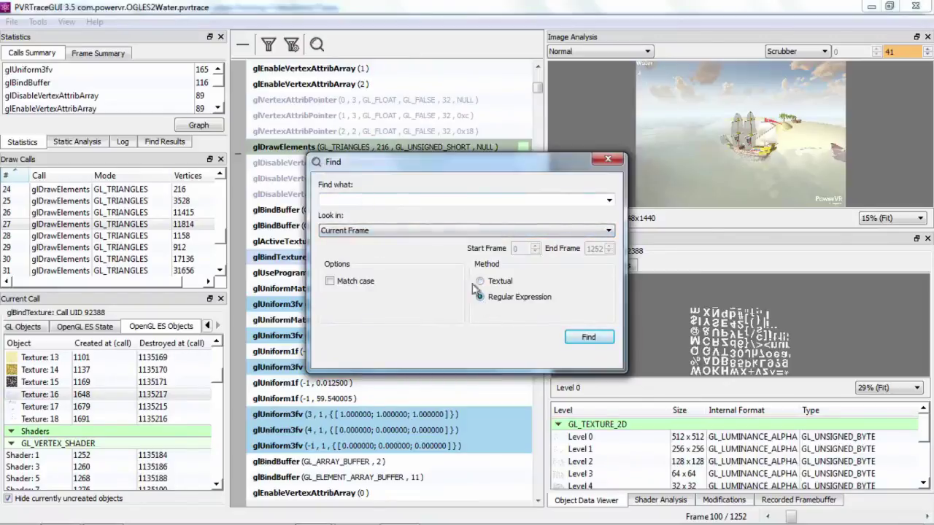
left_click(398, 198)
type("glBindText")
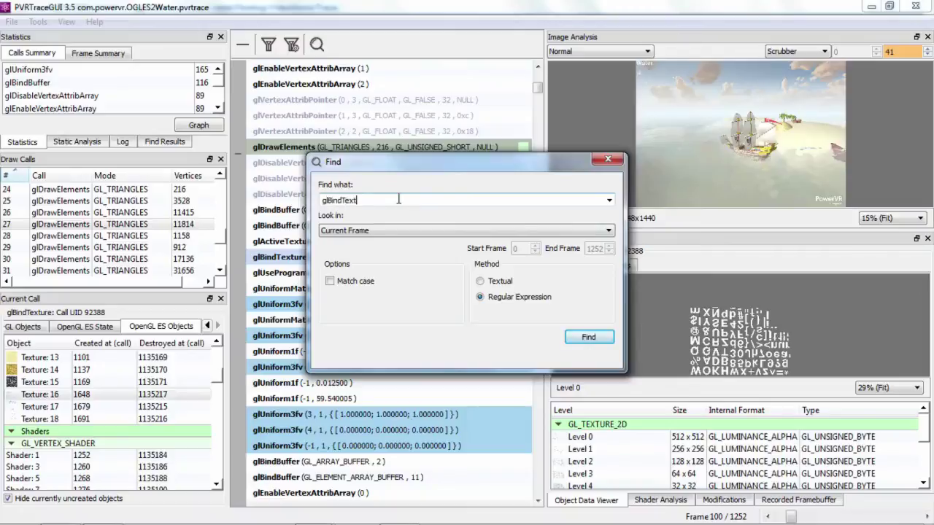
type("ure.*16")
left_click(589, 338)
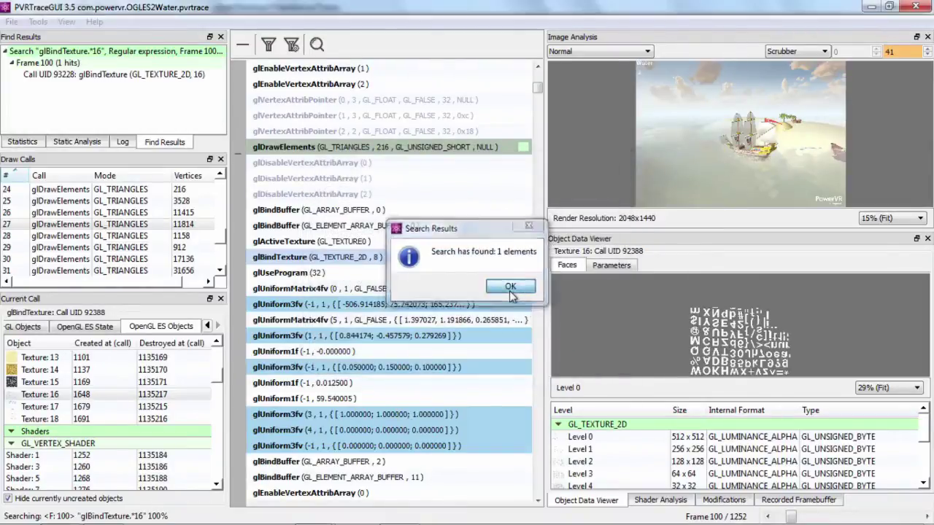
left_click(509, 287)
double_click(75, 74)
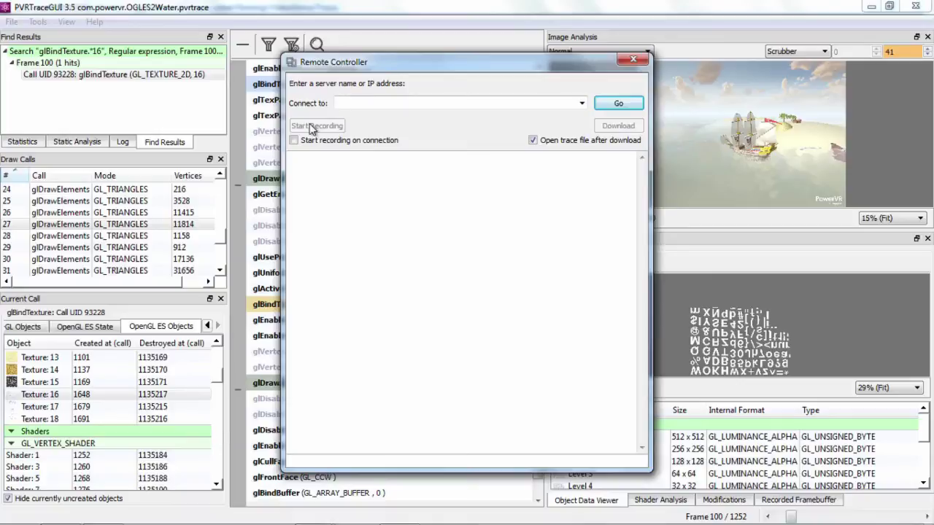
Step: Close the Remote Controller
left_click(631, 61)
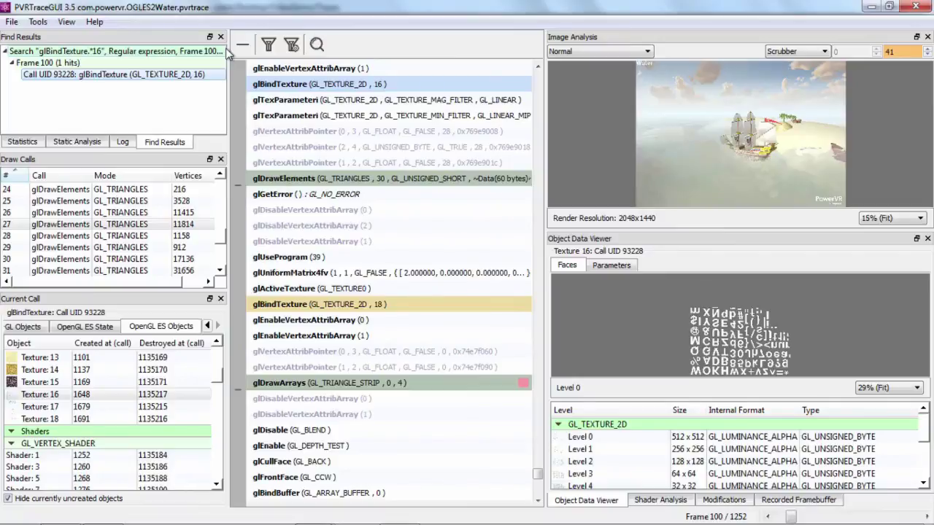
Step: Open the trace saving options, set the frame range from 1 to 2, and dismiss them without saving
left_click(9, 22)
left_click(33, 79)
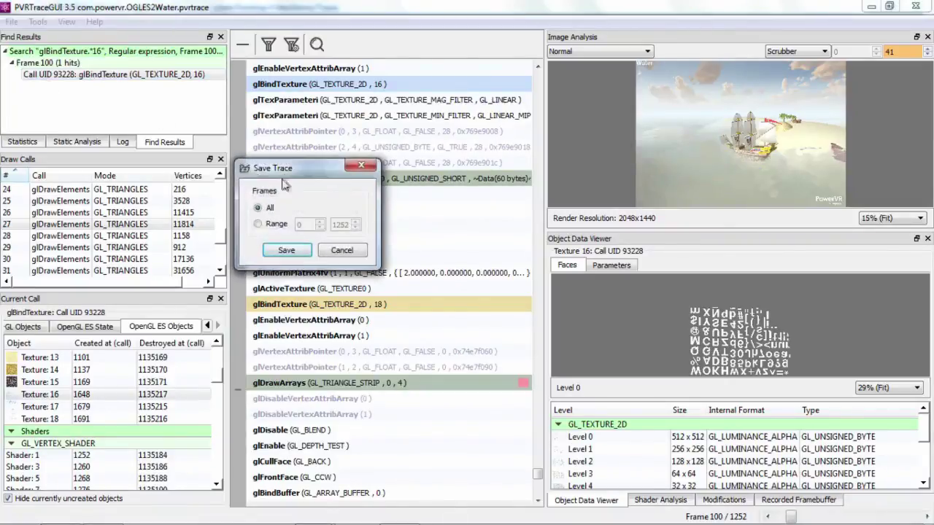
left_click(269, 226)
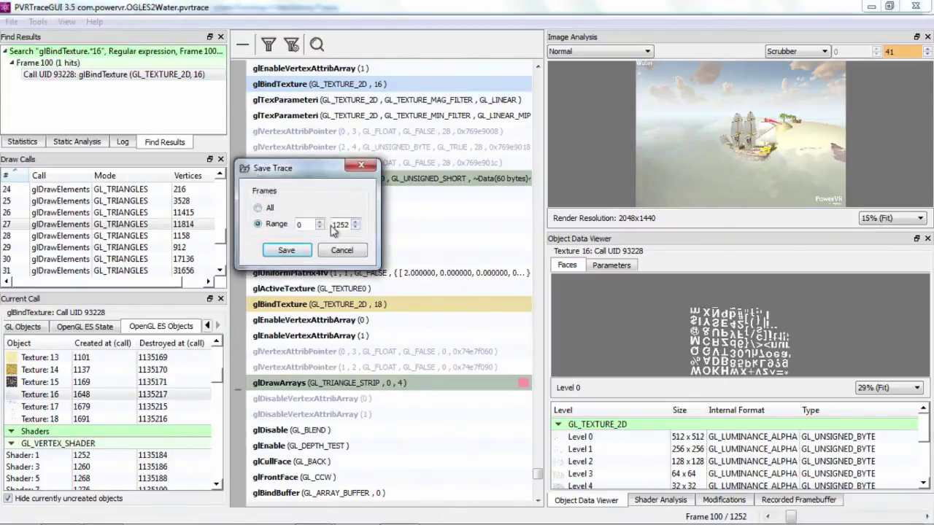
left_click(300, 226)
type("1")
key("Tab")
type("1")
key("BackSpace")
type("2")
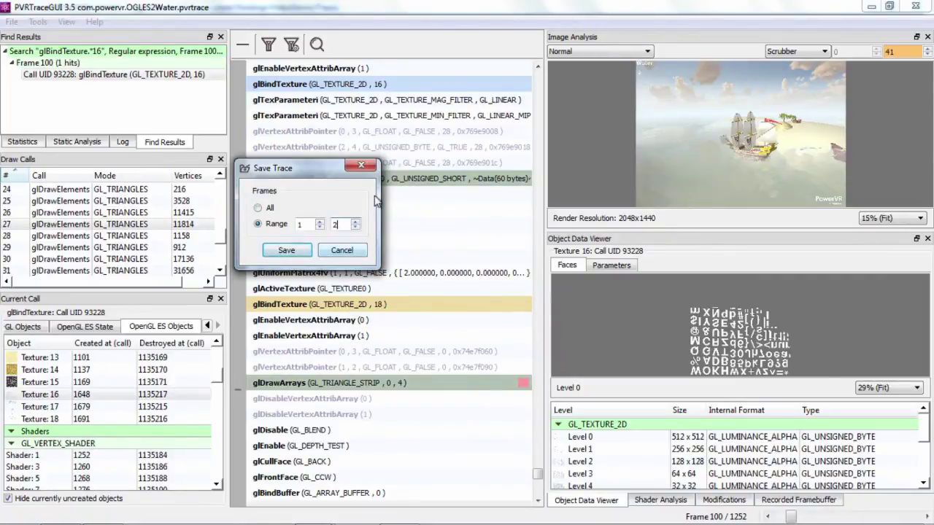
left_click(361, 165)
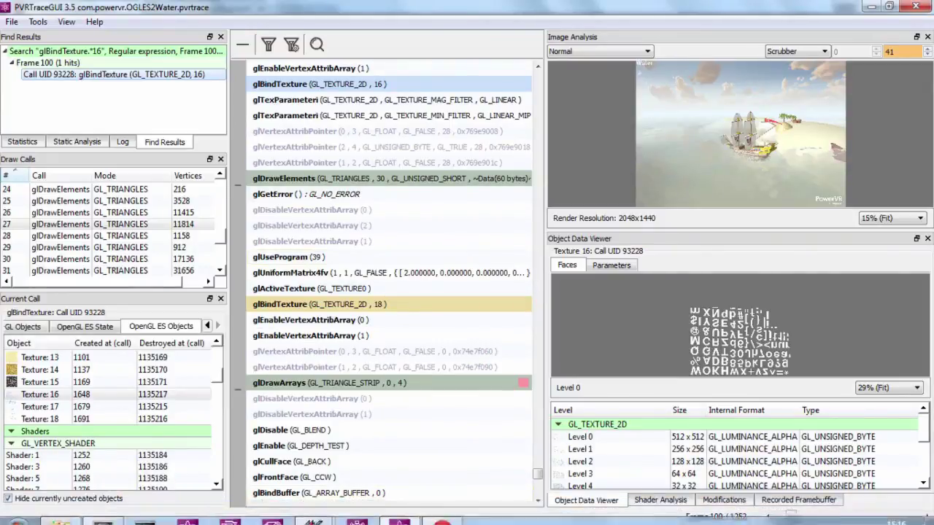
Step: Switch to the web browser and view the PowerVR Insider Graphics forum and the PowerVR Insider Support site
left_click(443, 520)
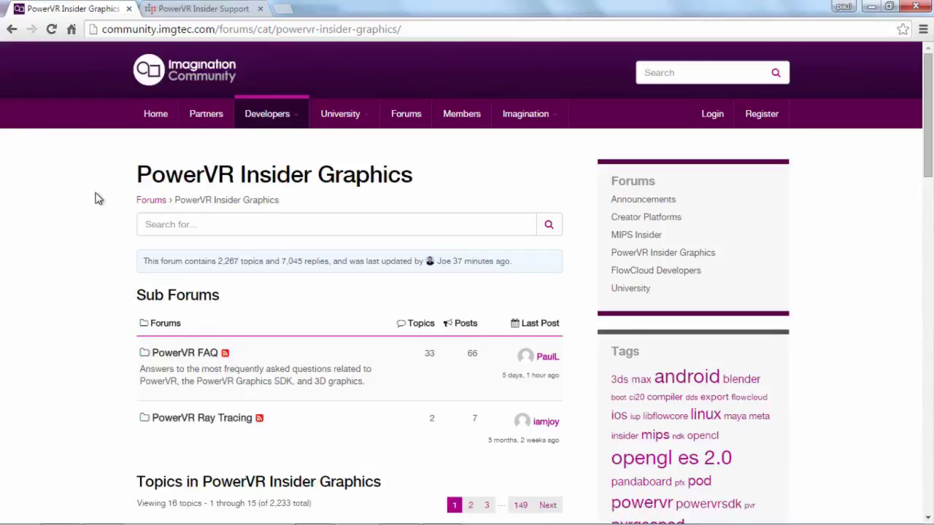
left_click(207, 7)
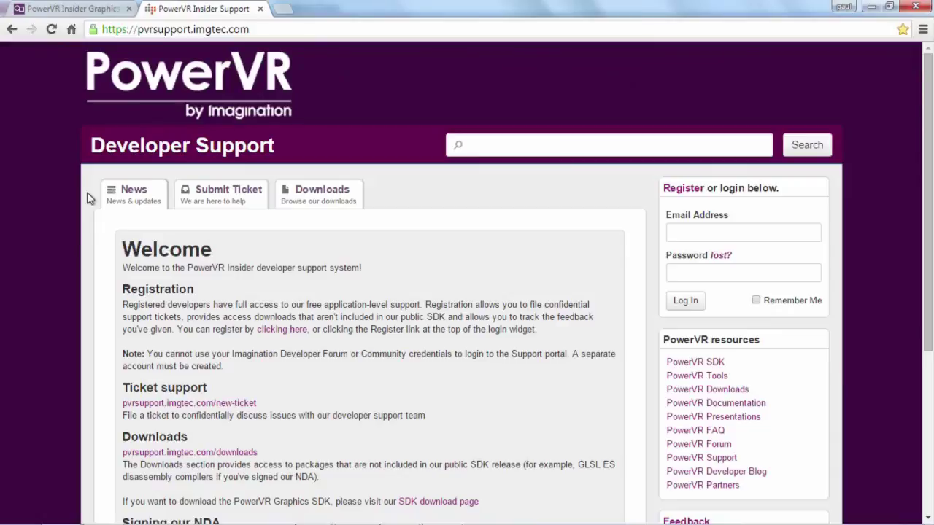